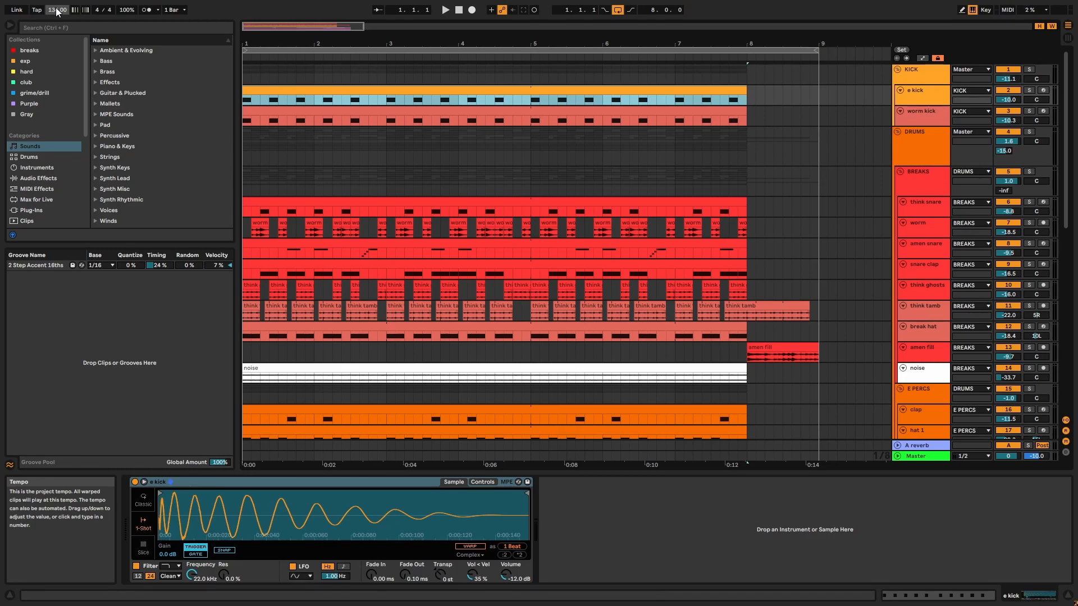
# Step: Solo the e kick track in the KICK group and play it from the start of its clip
pyautogui.click(925, 69)
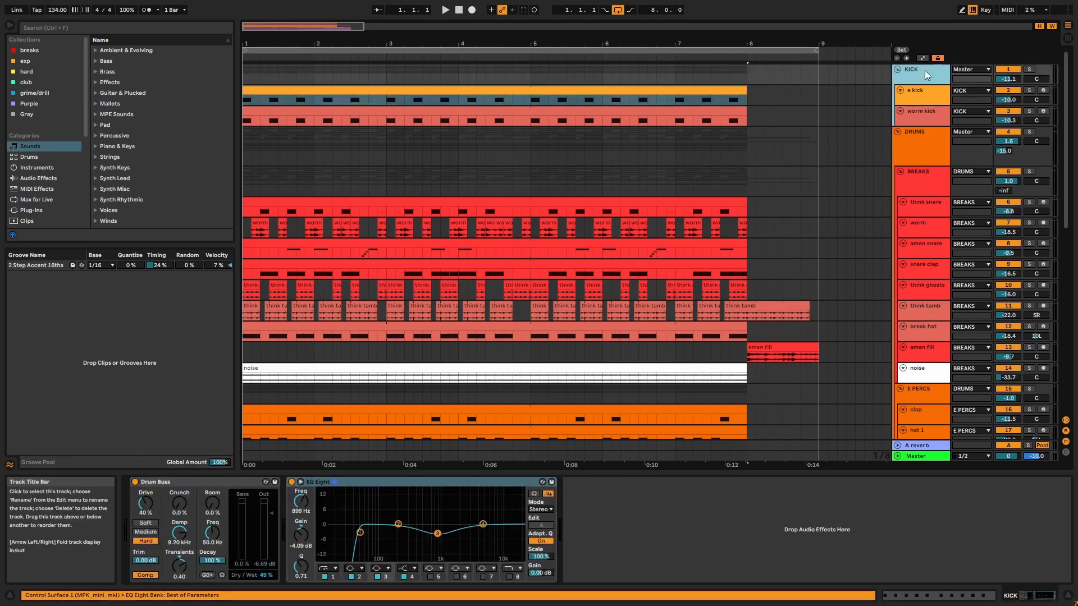
pyautogui.click(929, 96)
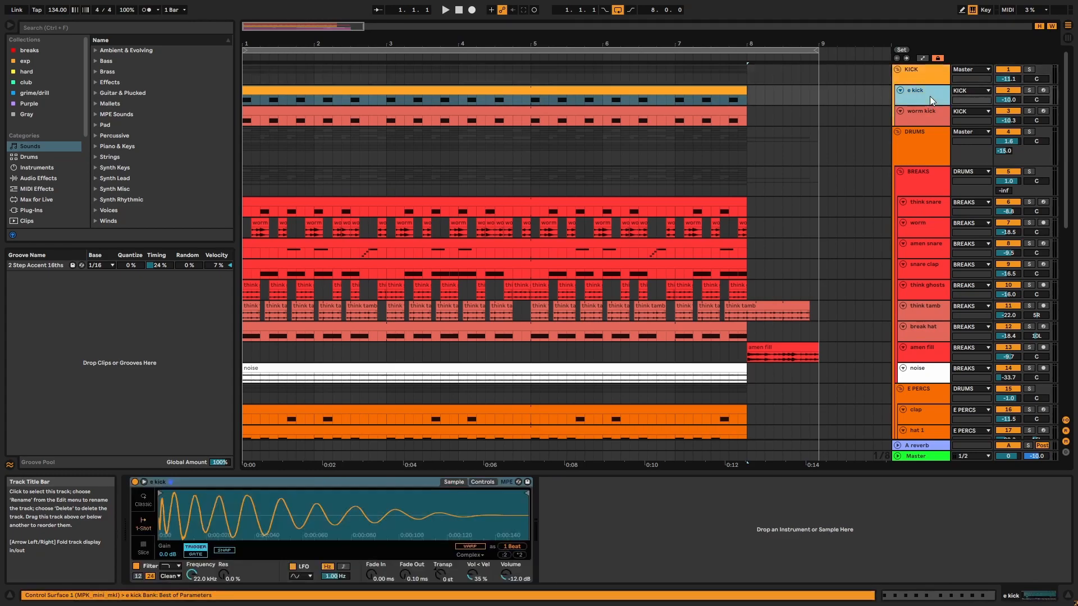
pyautogui.click(1031, 90)
pyautogui.click(727, 91)
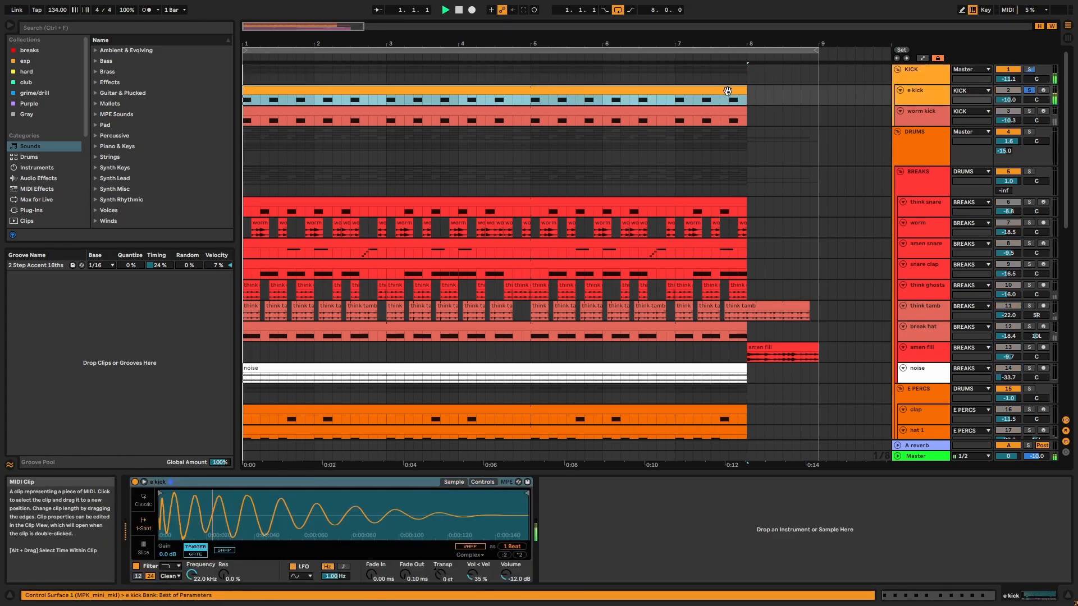
pyautogui.press('space')
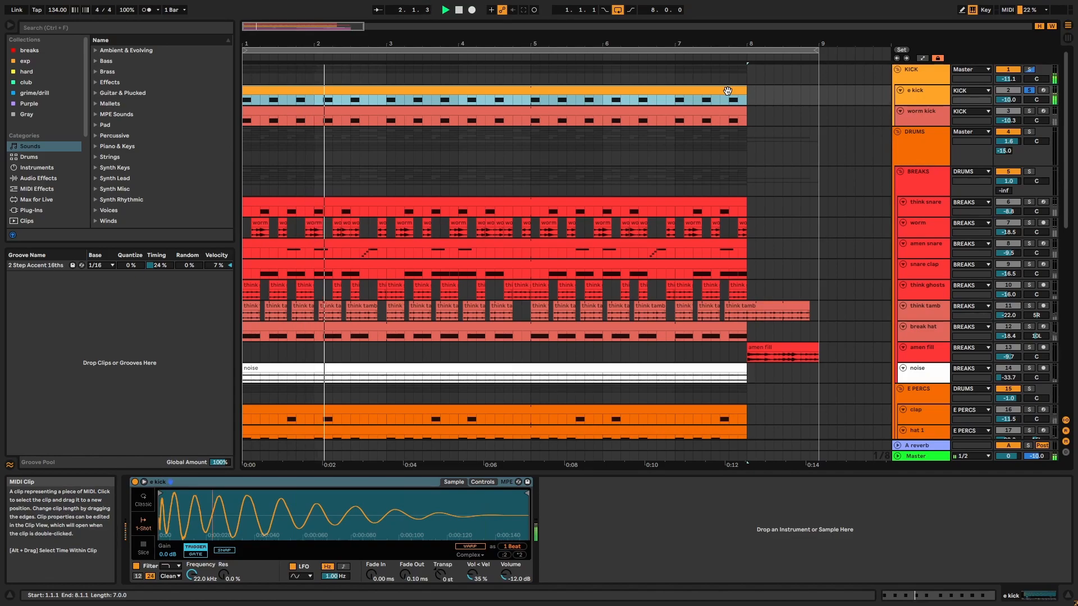
# Step: Audition the worm kick track in solo, and turn its solo off again
pyautogui.click(924, 120)
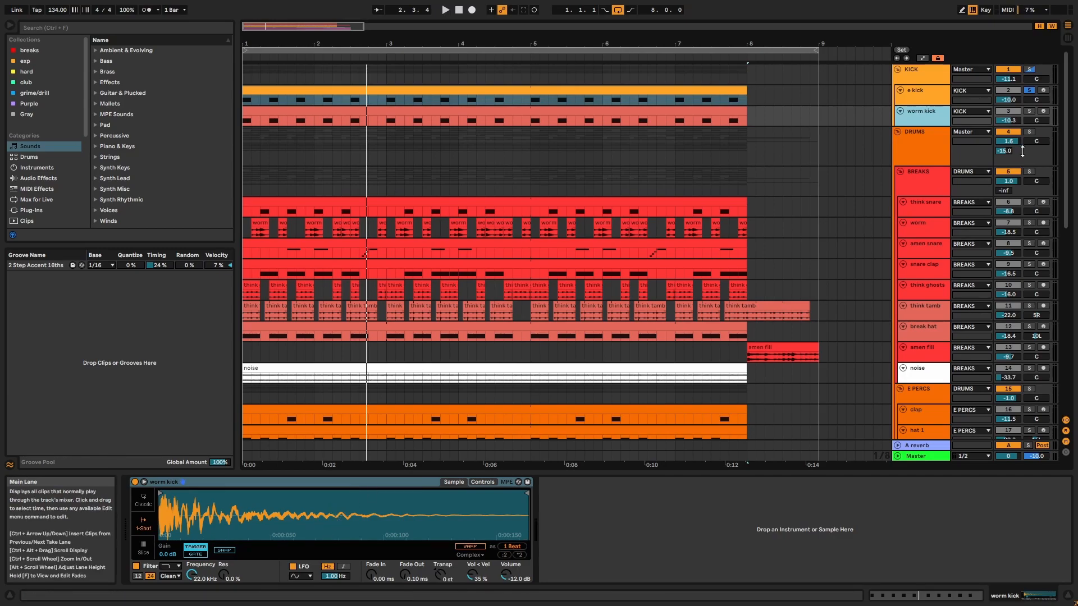
pyautogui.click(1032, 114)
pyautogui.press('space')
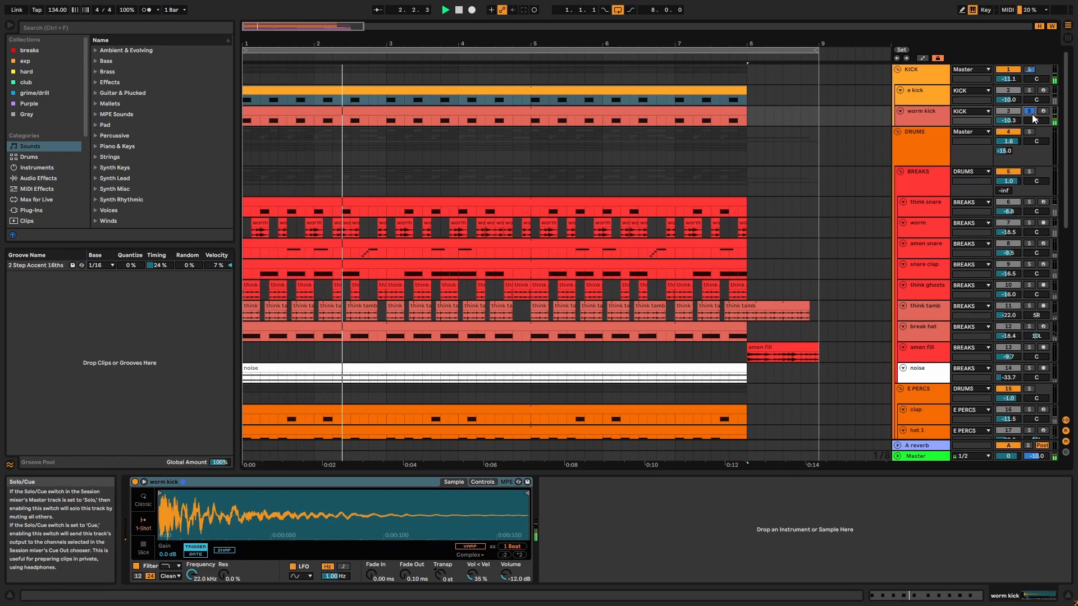
pyautogui.click(1030, 113)
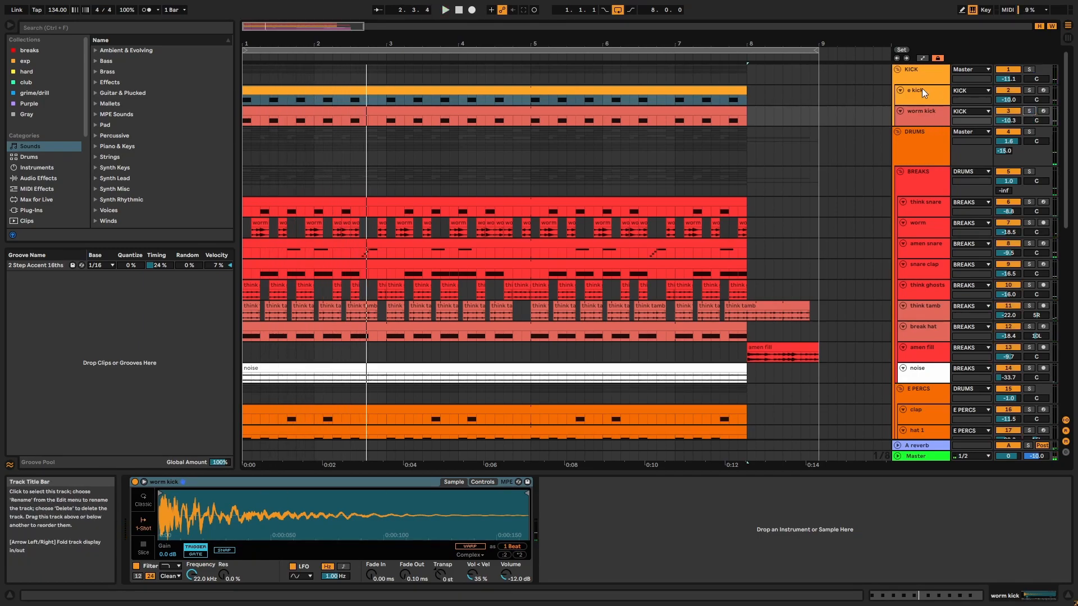
# Step: Play the full mix from the start of the e kick clip with no track soloed
pyautogui.click(759, 84)
pyautogui.click(716, 90)
pyautogui.press('space')
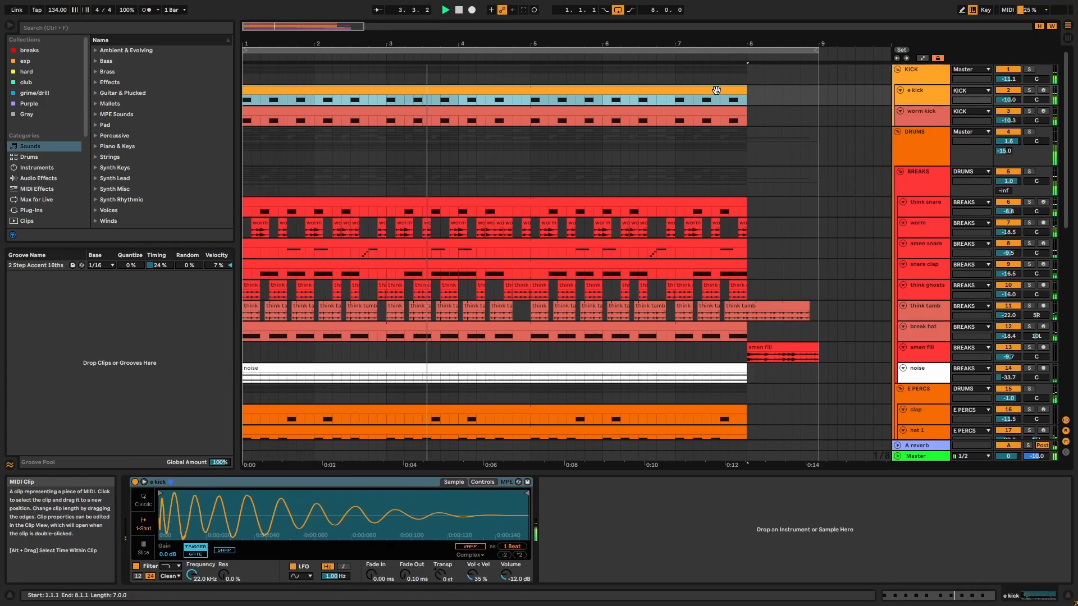
# Step: Solo the KICK group and compare its sound with Drum Buss bypassed and active during playback
pyautogui.click(917, 74)
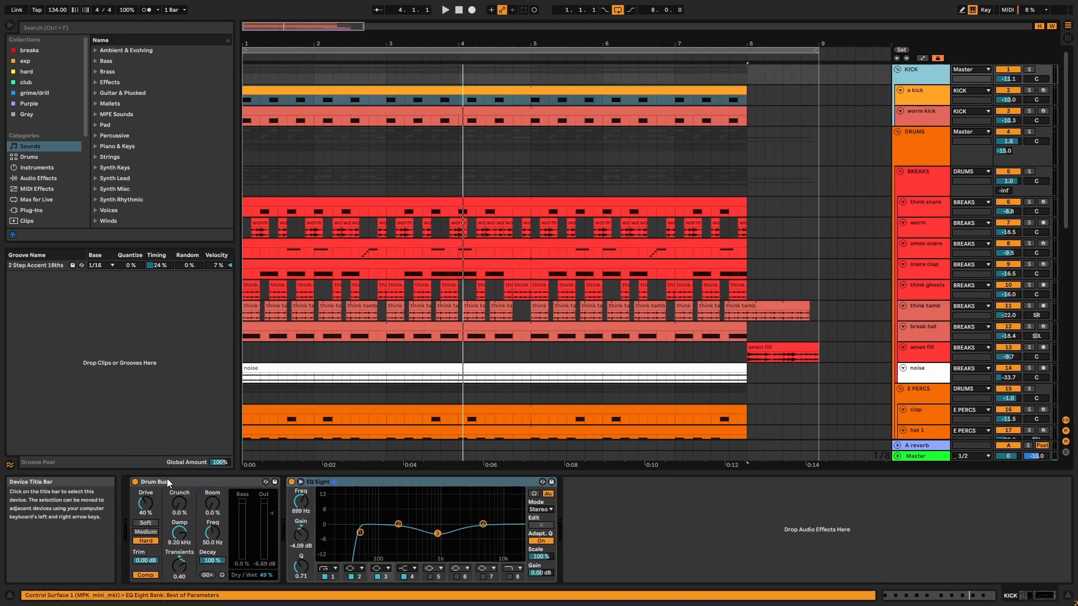
pyautogui.click(191, 478)
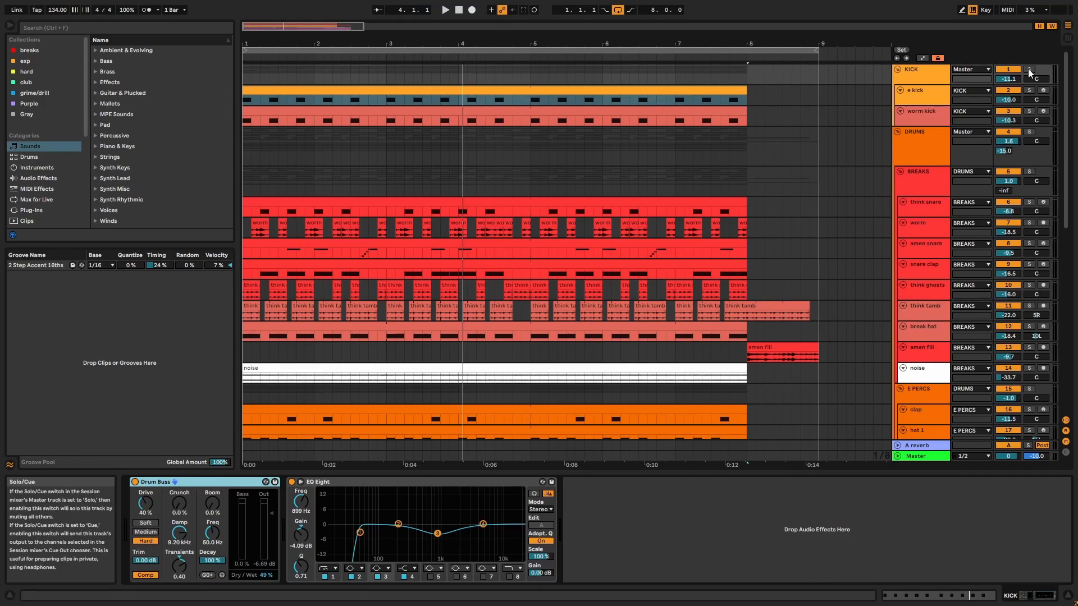
pyautogui.press('space')
pyautogui.click(136, 481)
pyautogui.click(135, 482)
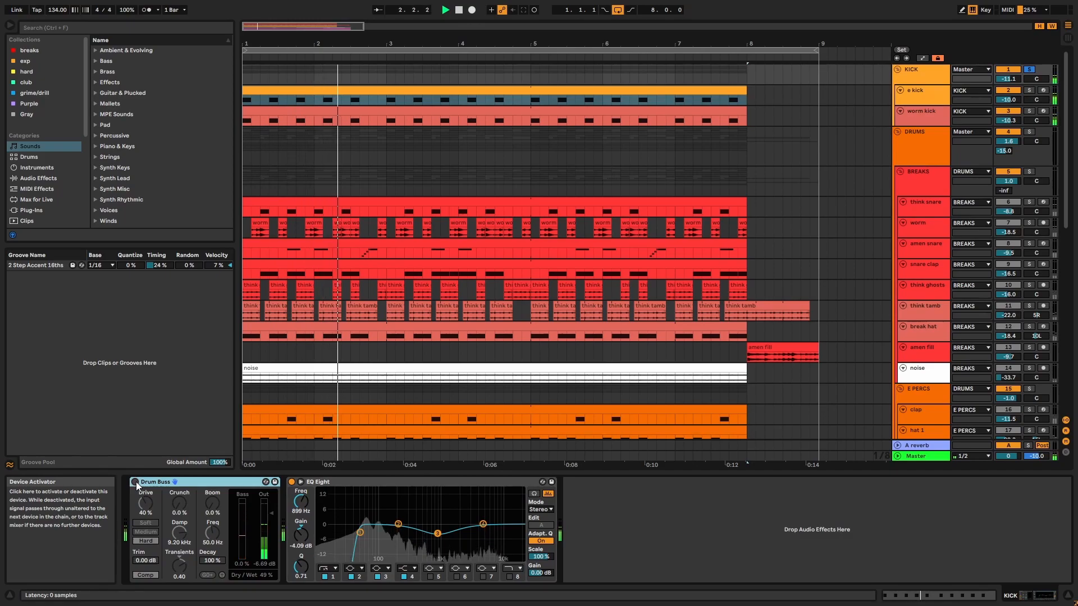
pyautogui.click(136, 481)
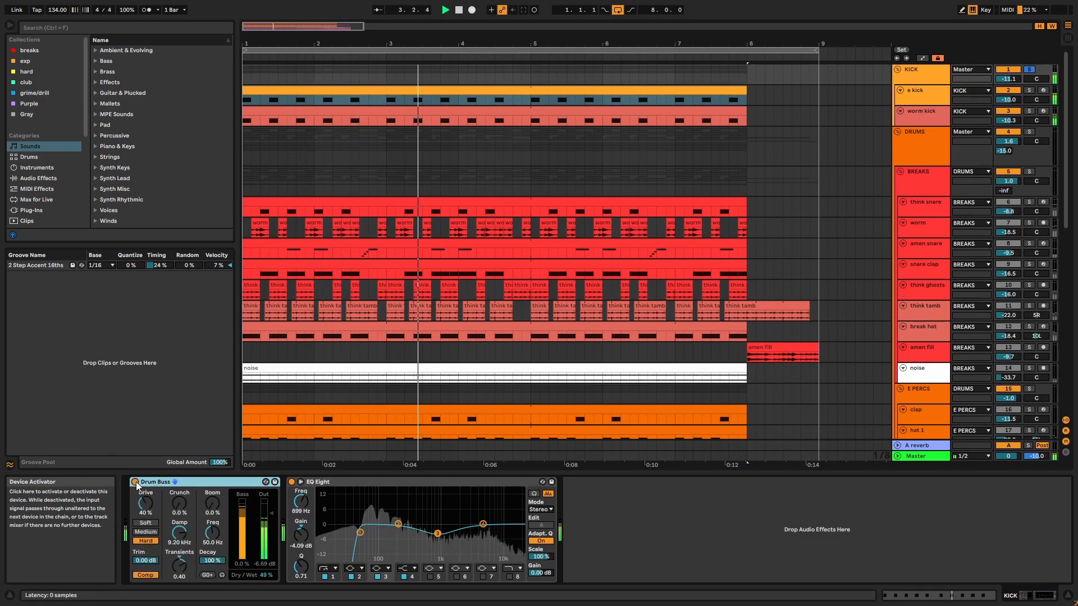
pyautogui.click(136, 481)
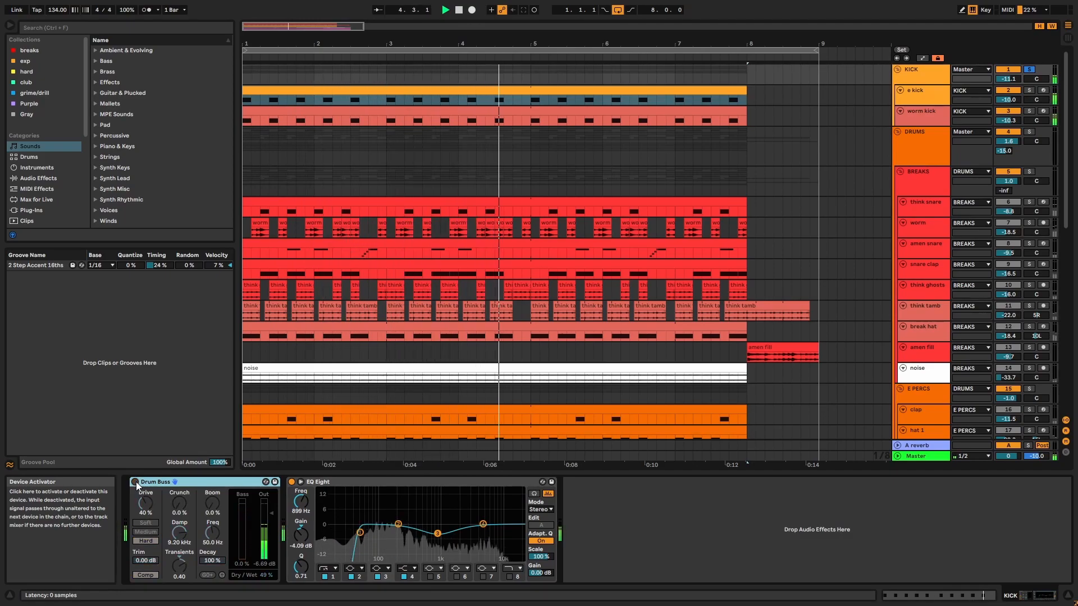
# Step: Examine the low-cut band of the KICK group's EQ Eight while listening to the soloed kicks
pyautogui.click(410, 487)
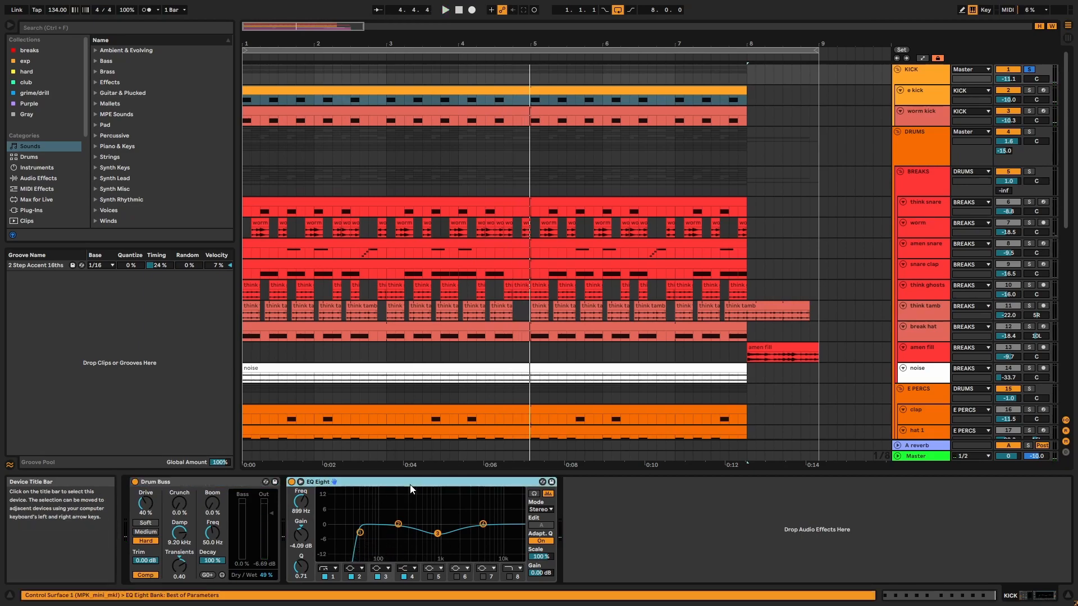
pyautogui.click(360, 532)
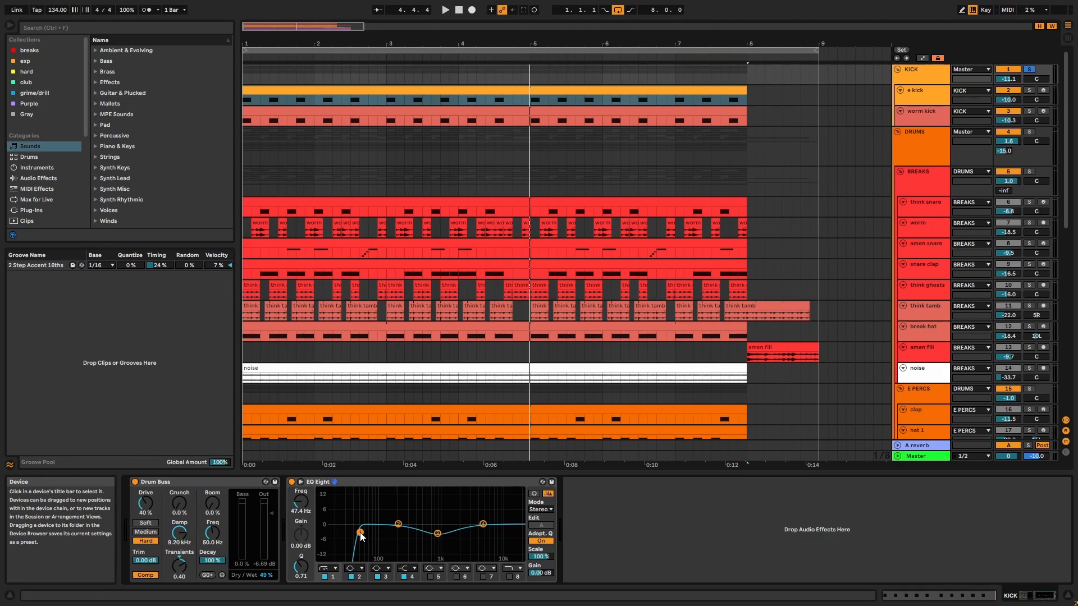
pyautogui.press('space')
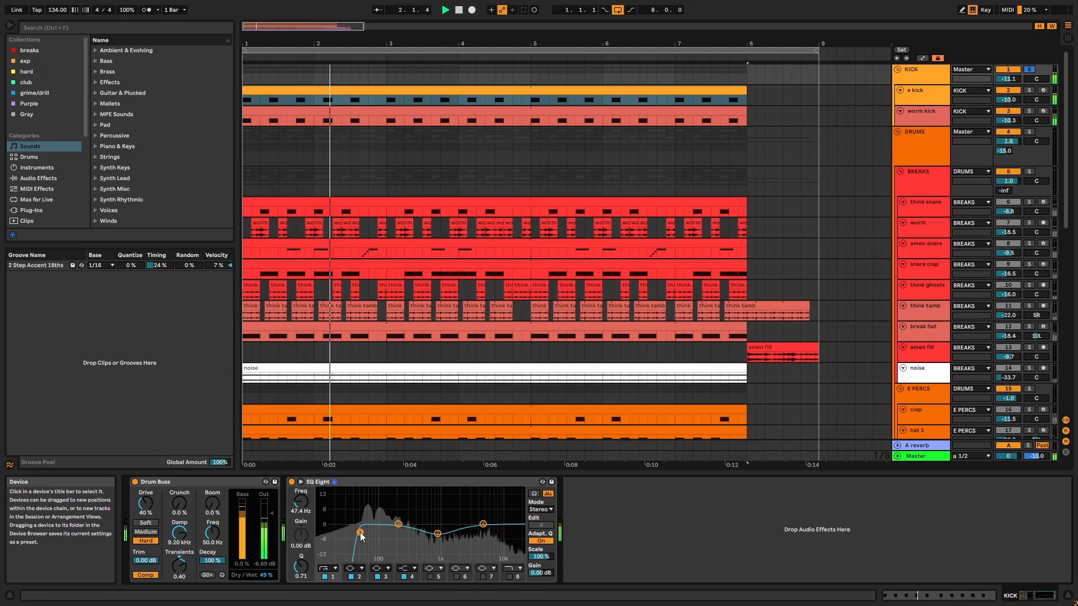
pyautogui.press('space')
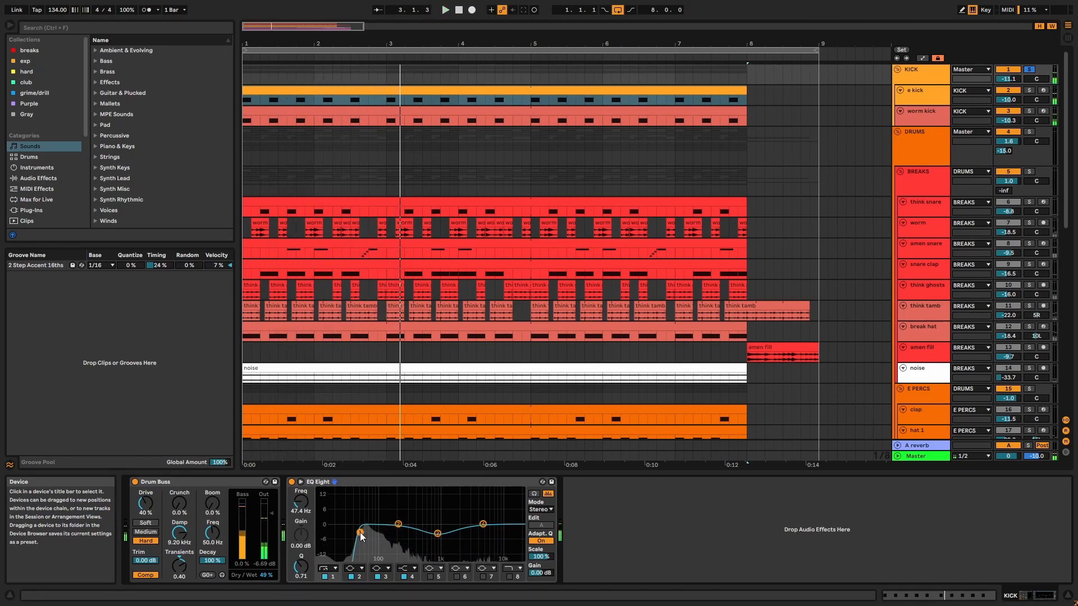
# Step: Solo the BREAKS group inside DRUMS and play it from the start of the think snare clip
pyautogui.click(928, 146)
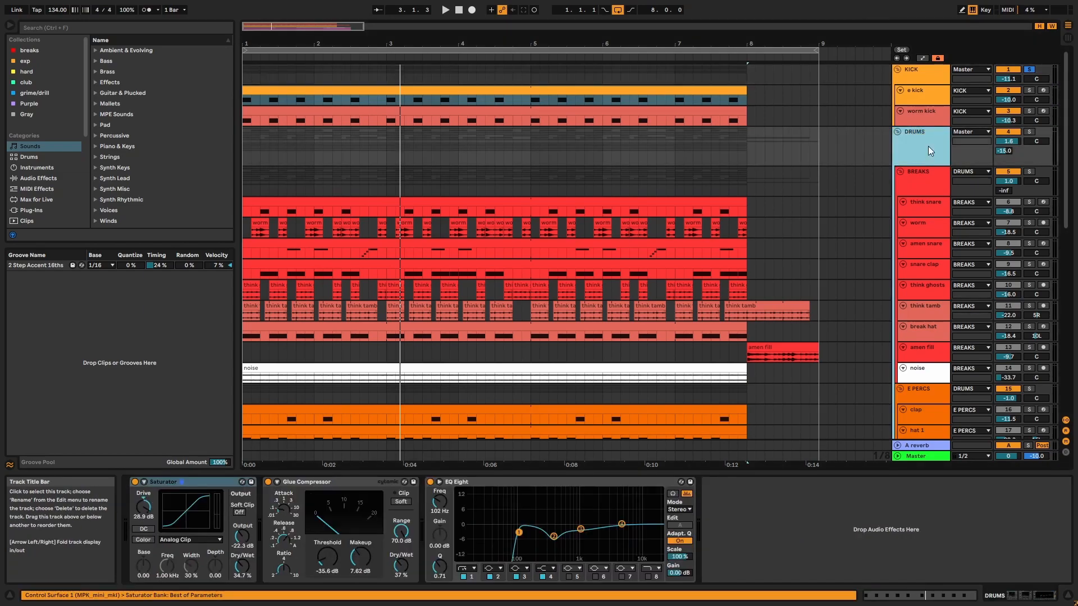
pyautogui.click(1031, 171)
pyautogui.click(635, 203)
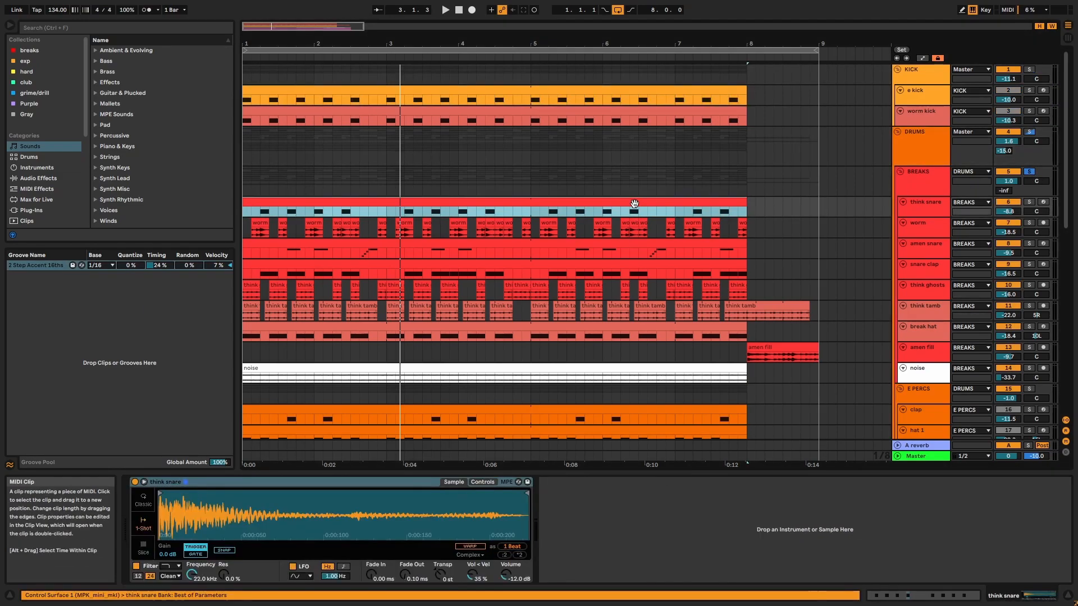
pyautogui.press('space')
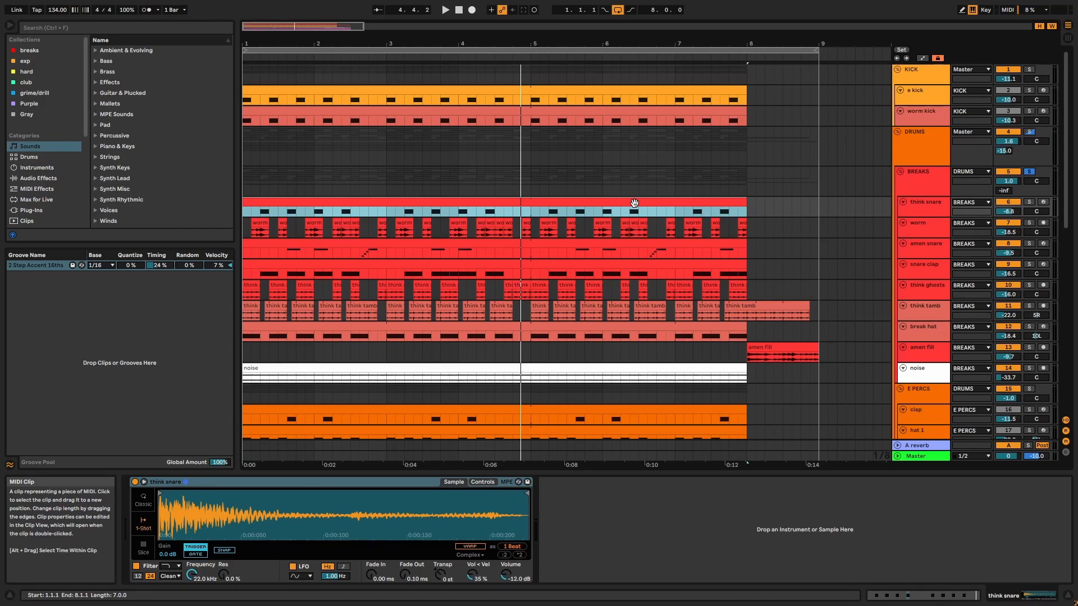
# Step: Unsolo BREAKS and, during full-mix playback, mute and unmute the think snare, worm and amen snare tracks in turn
pyautogui.click(1032, 171)
pyautogui.press('space')
pyautogui.click(1000, 204)
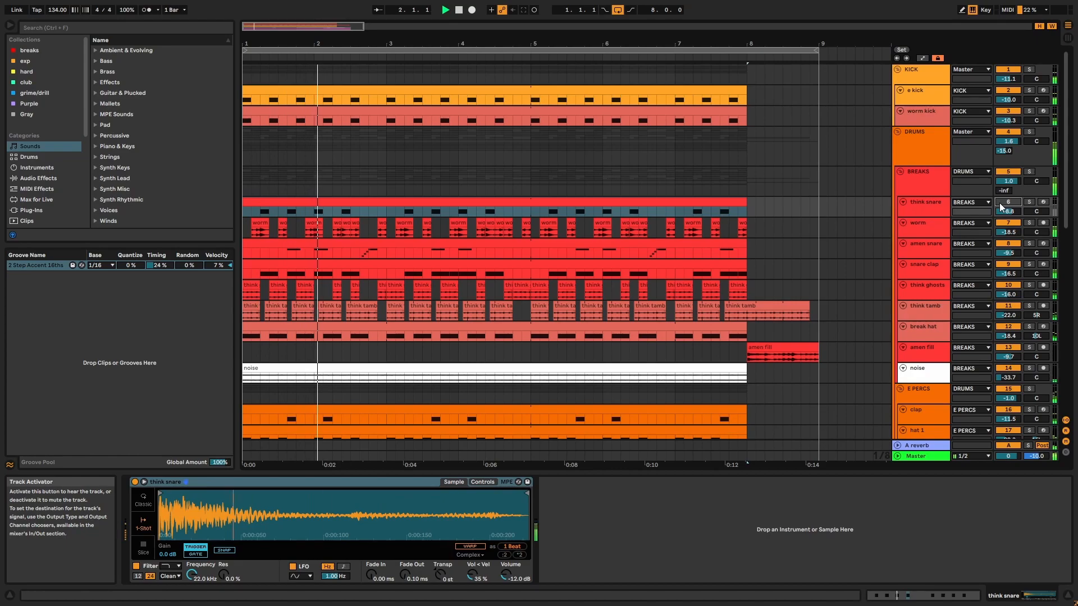
pyautogui.click(999, 203)
pyautogui.click(1002, 222)
pyautogui.click(1002, 221)
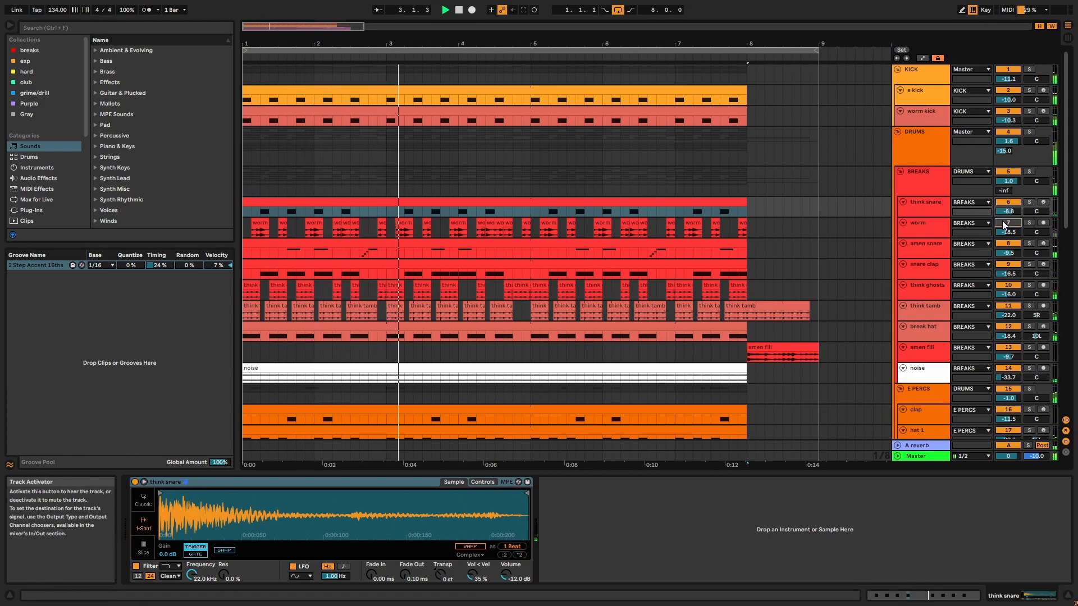
pyautogui.click(1008, 244)
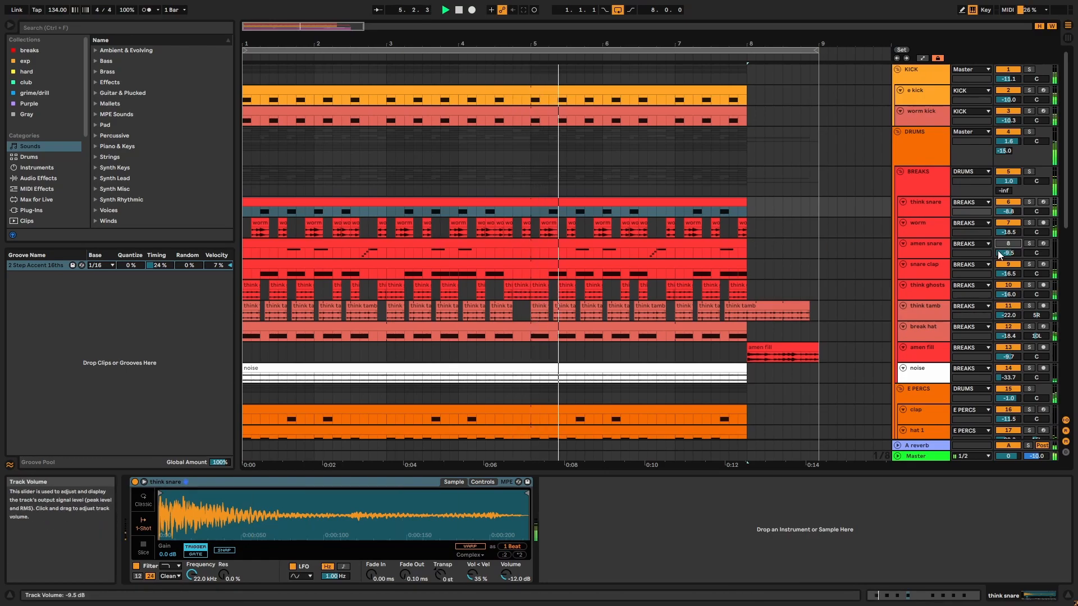
pyautogui.click(1008, 245)
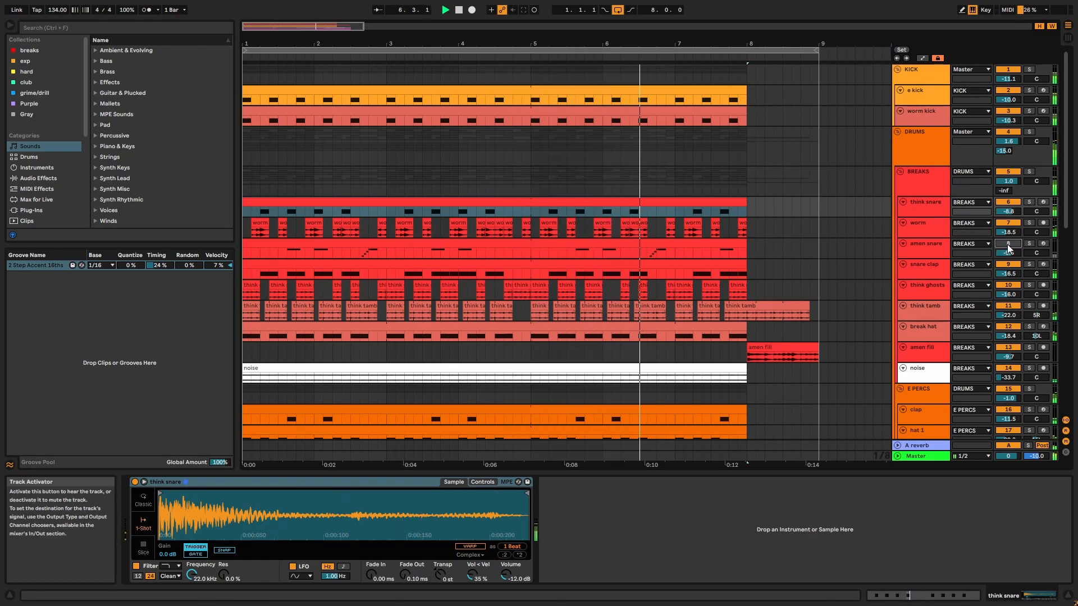
# Step: Mute and unmute the snare clap and think ghosts tracks in turn to hear their part in the mix
pyautogui.click(1006, 264)
pyautogui.click(1007, 264)
pyautogui.click(1012, 285)
pyautogui.click(1012, 284)
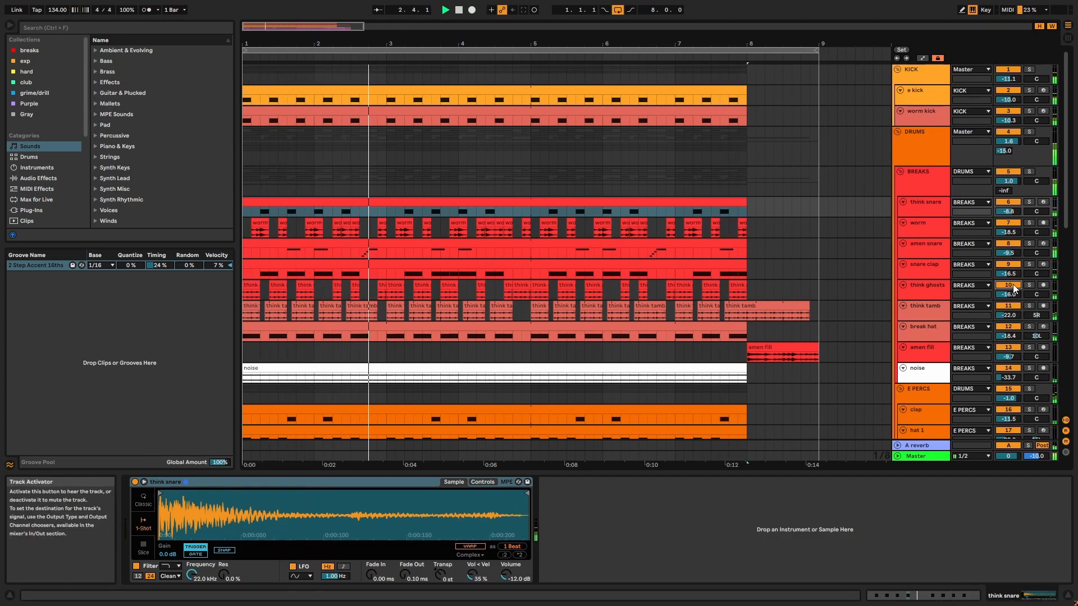
pyautogui.click(1013, 284)
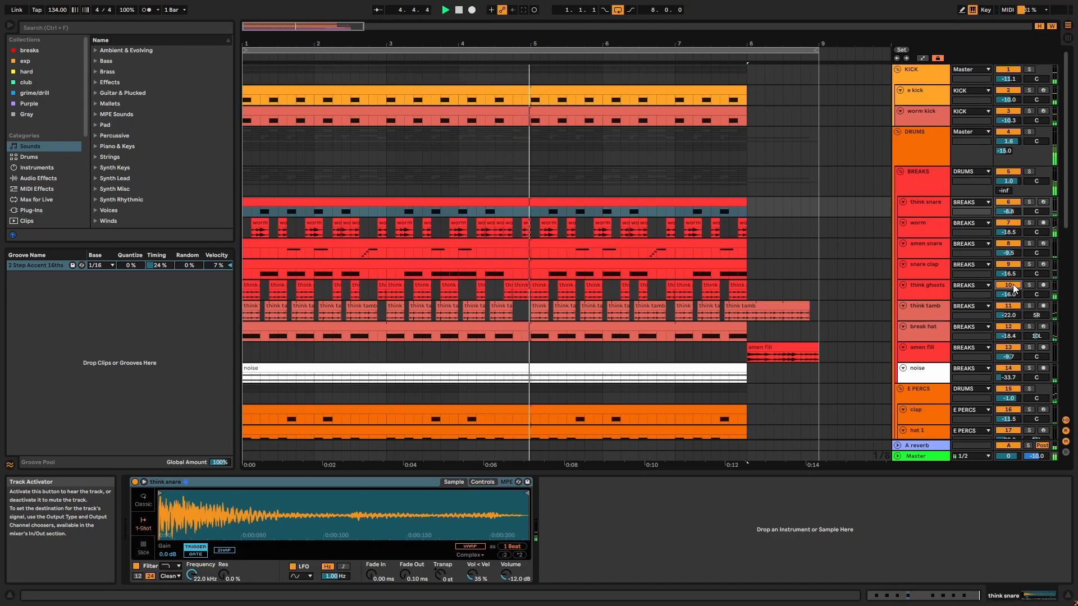
pyautogui.click(1012, 284)
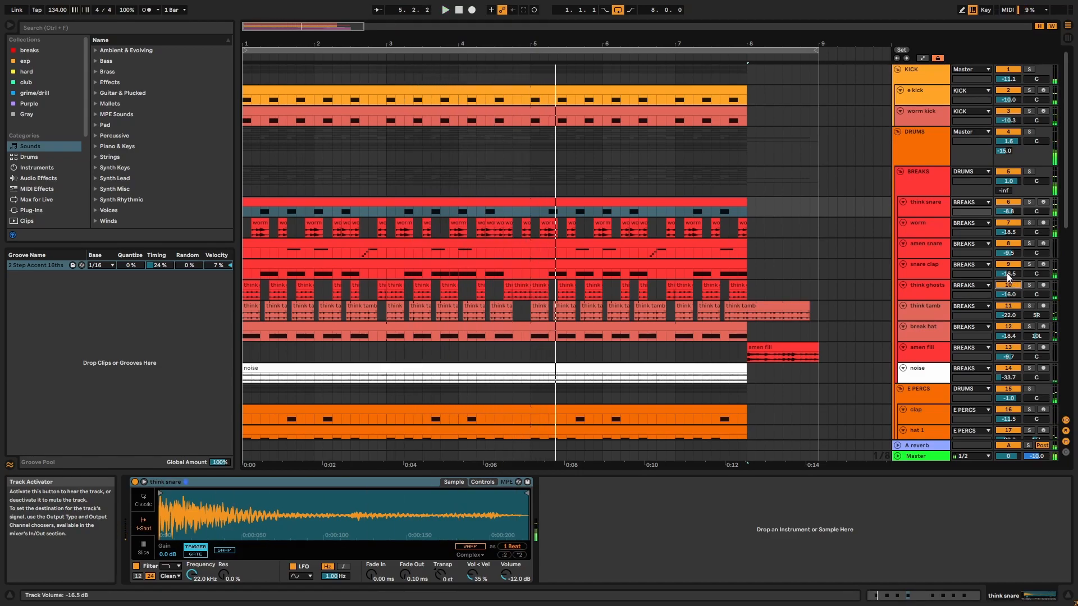
# Step: Look at the think snare and worm tracks, selecting the worm clips from 5.1.1 to 8.2.1
pyautogui.click(937, 205)
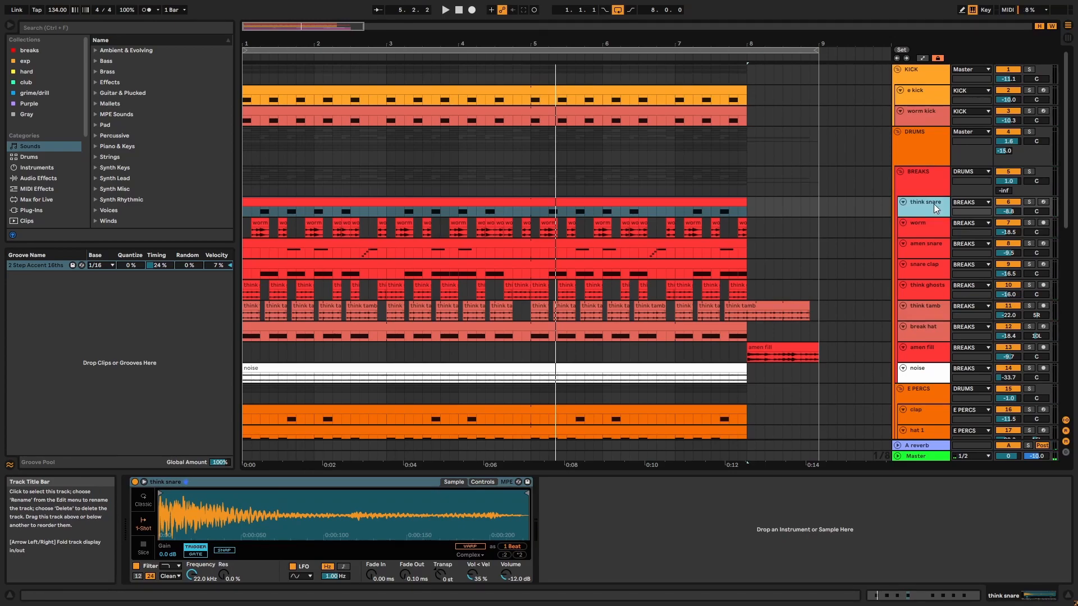
pyautogui.click(932, 229)
pyautogui.moveTo(762, 227); pyautogui.dragTo(528, 222)
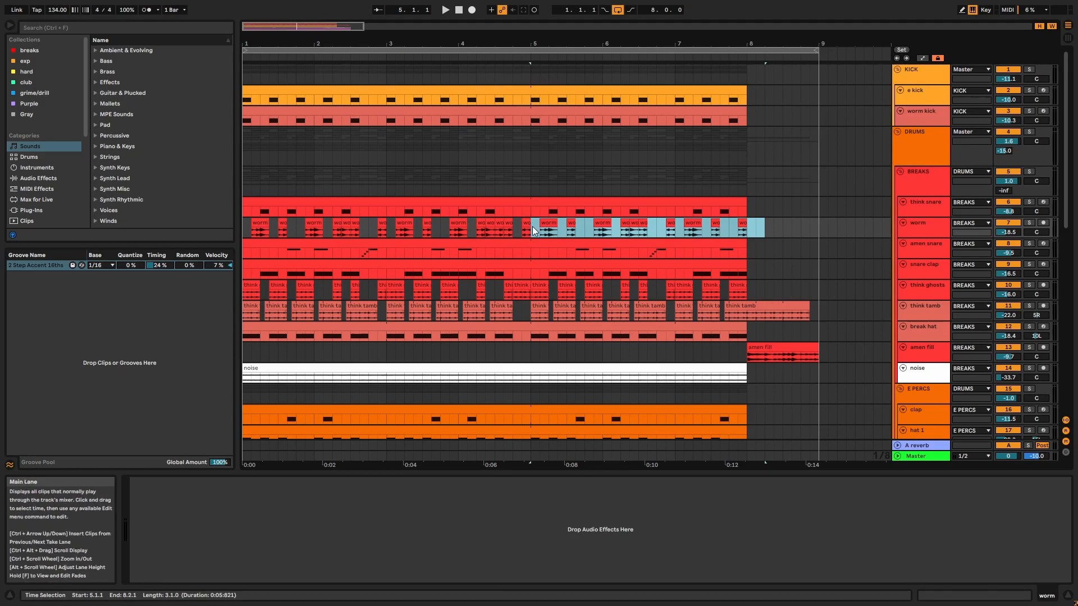
# Step: Show the amen snare track's devices and select its Echo effect
pyautogui.click(918, 247)
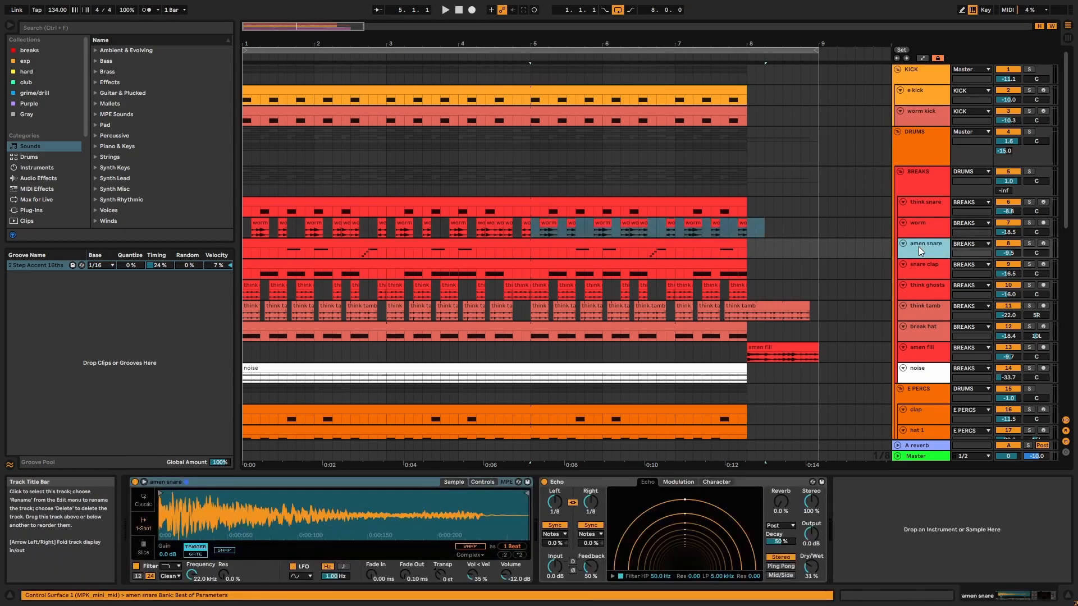
pyautogui.scroll(-1, 673, 393)
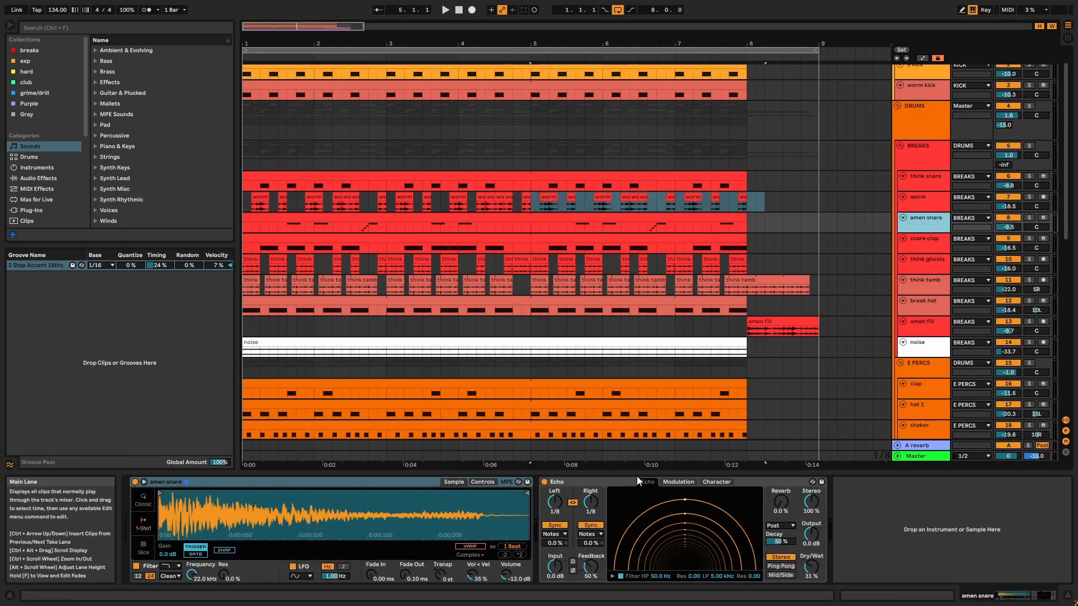
pyautogui.click(740, 482)
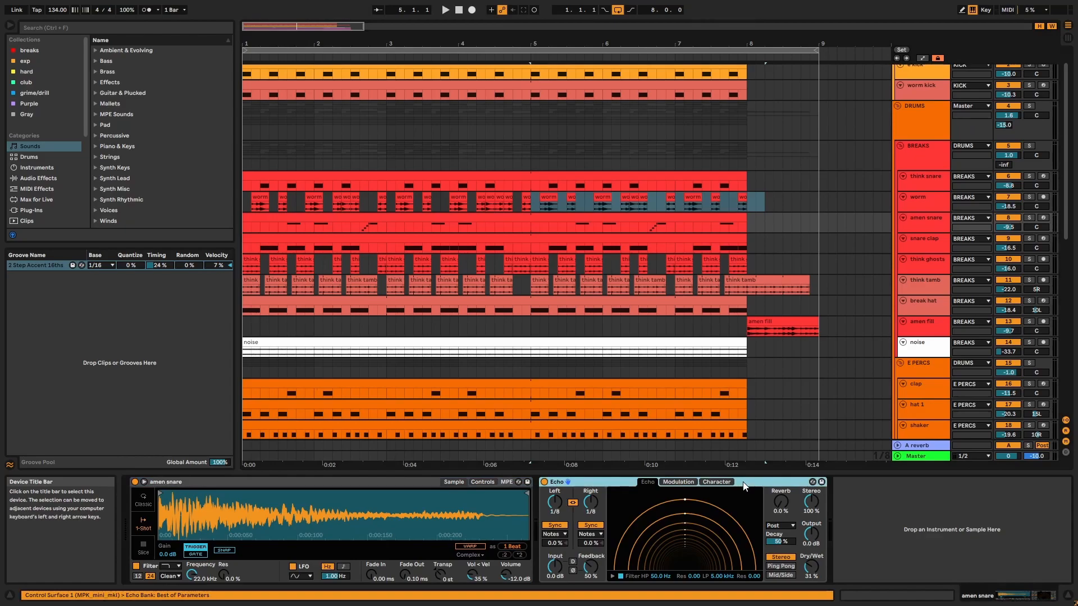
# Step: Open the amen snare clip's MIDI notes, listen to the pattern, and return to the track's devices
pyautogui.doubleClick(734, 220)
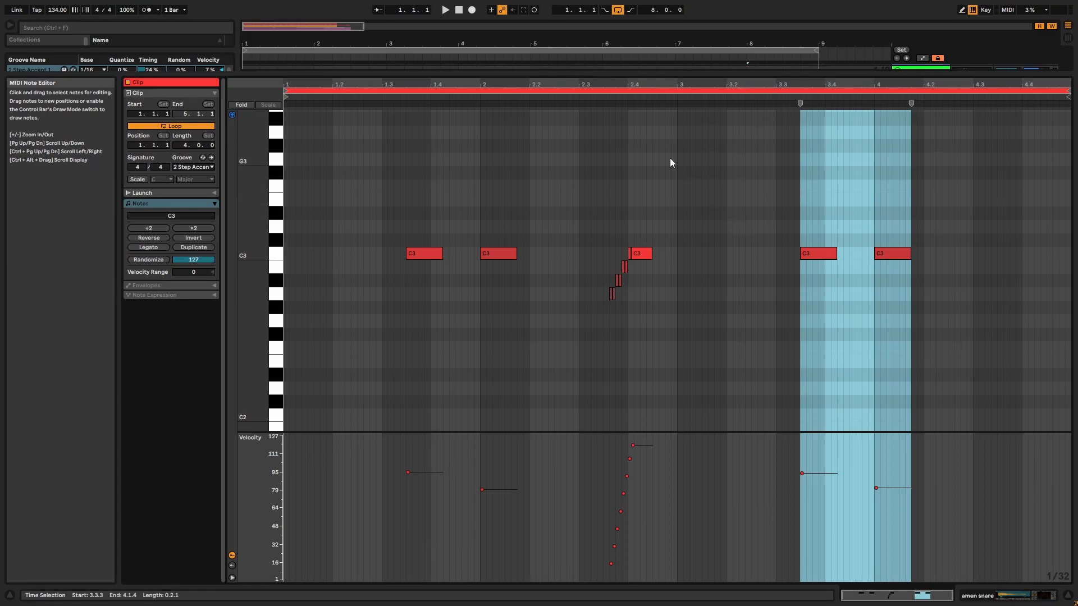
pyautogui.click(584, 99)
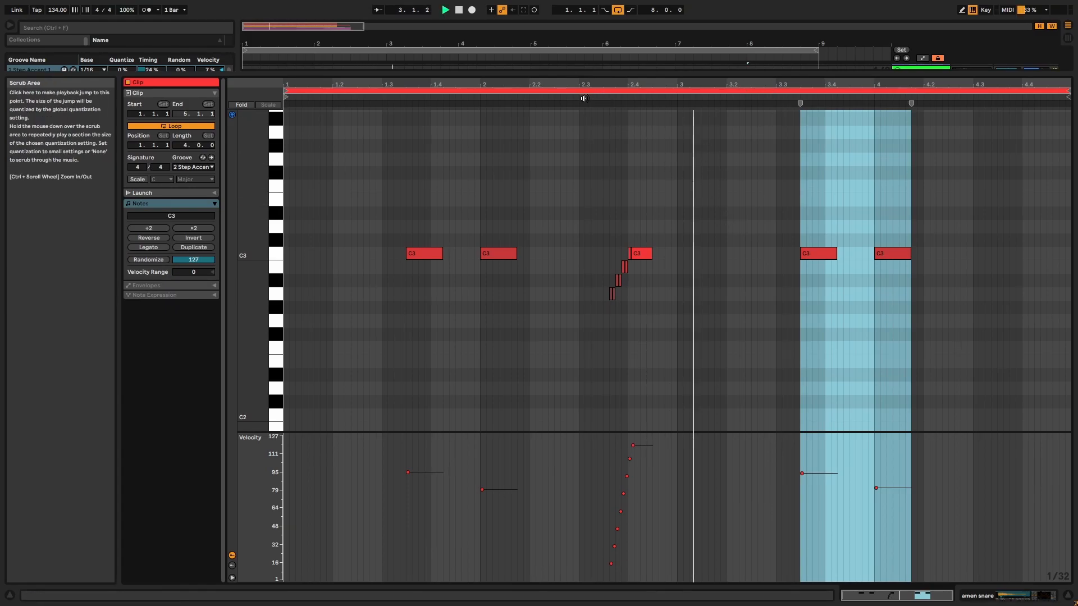
pyautogui.hotkey('shift', 'Tab')
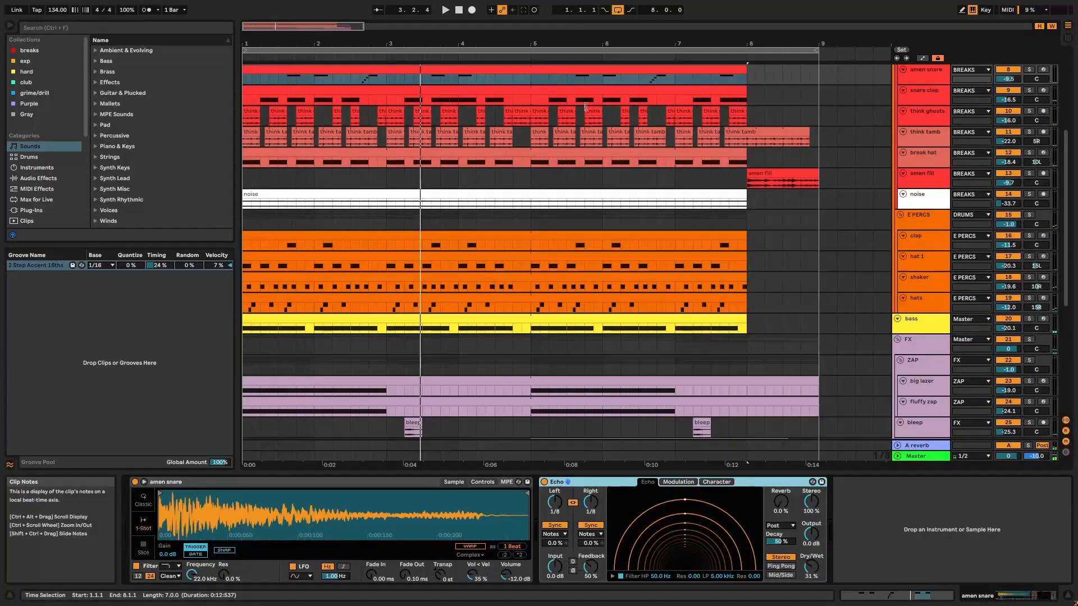
# Step: Solo the snare clap track and open its clip to look at the pattern
pyautogui.scroll(3, 624, 183)
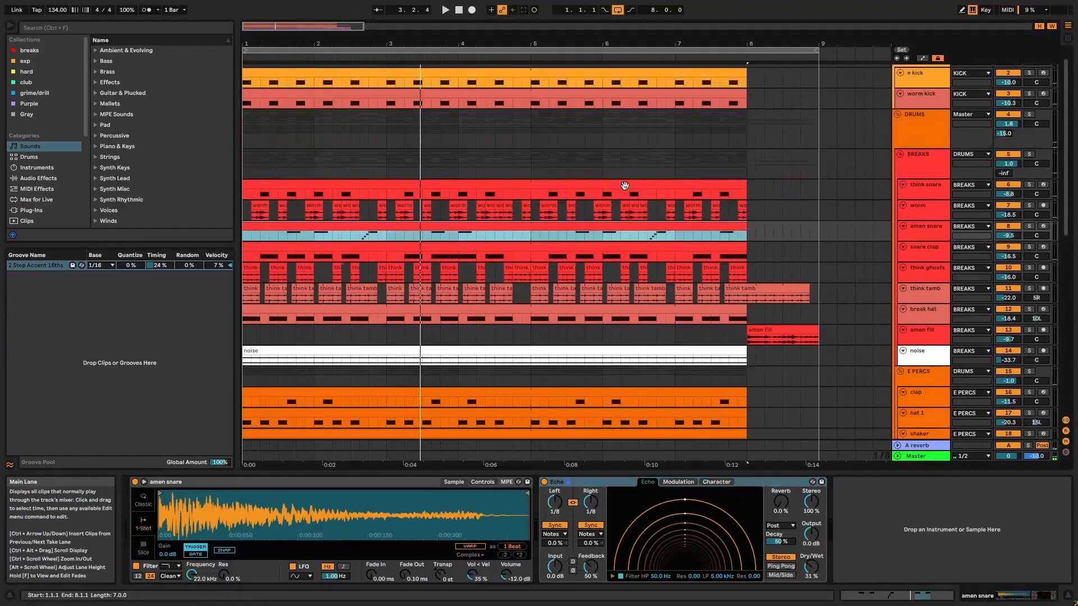
pyautogui.click(1029, 246)
pyautogui.doubleClick(705, 244)
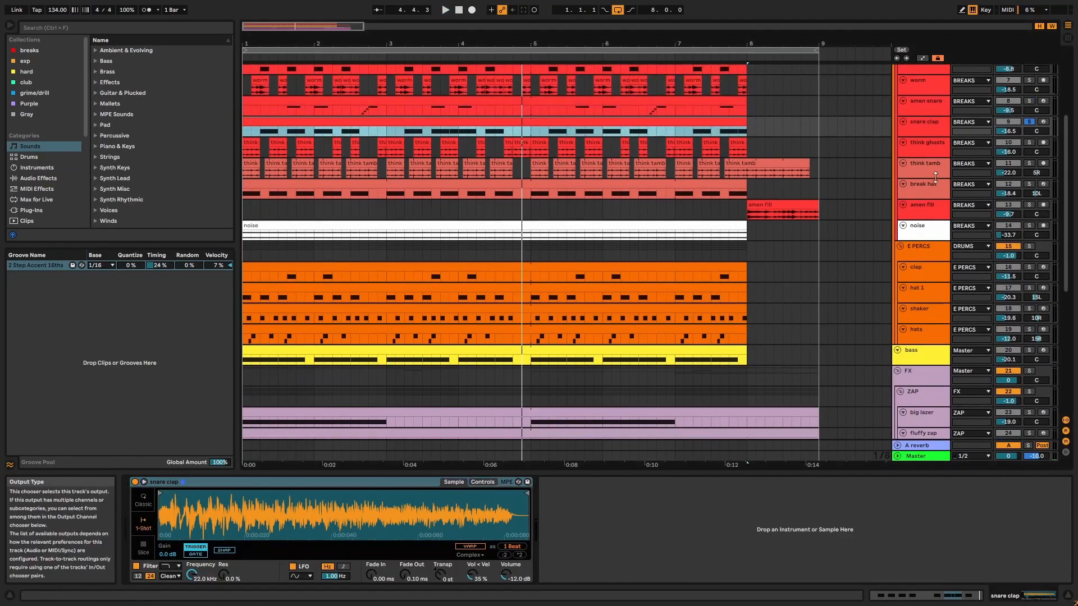
# Step: Show the think ghosts track's devices, select its clips from 1.1.1 to 8.2.1, and select the Delay effect
pyautogui.click(931, 150)
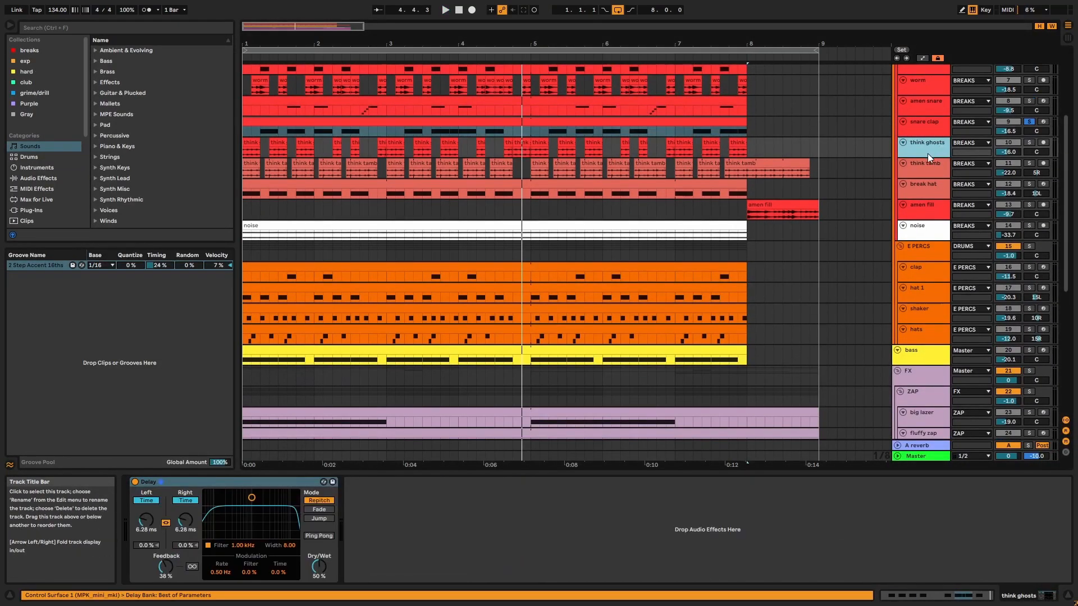
pyautogui.moveTo(764, 147); pyautogui.dragTo(234, 150)
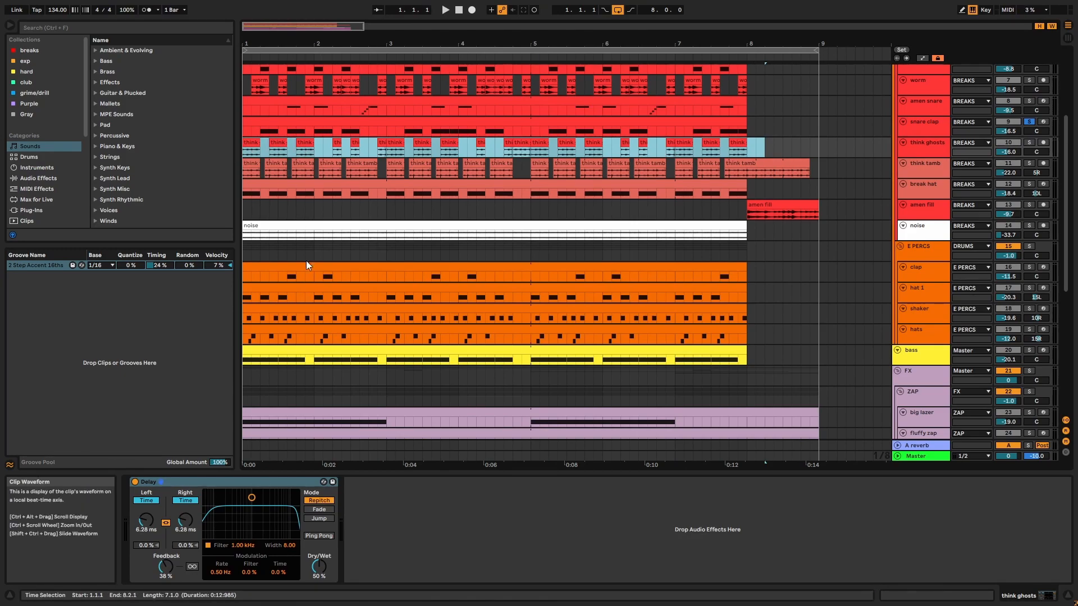
pyautogui.click(304, 483)
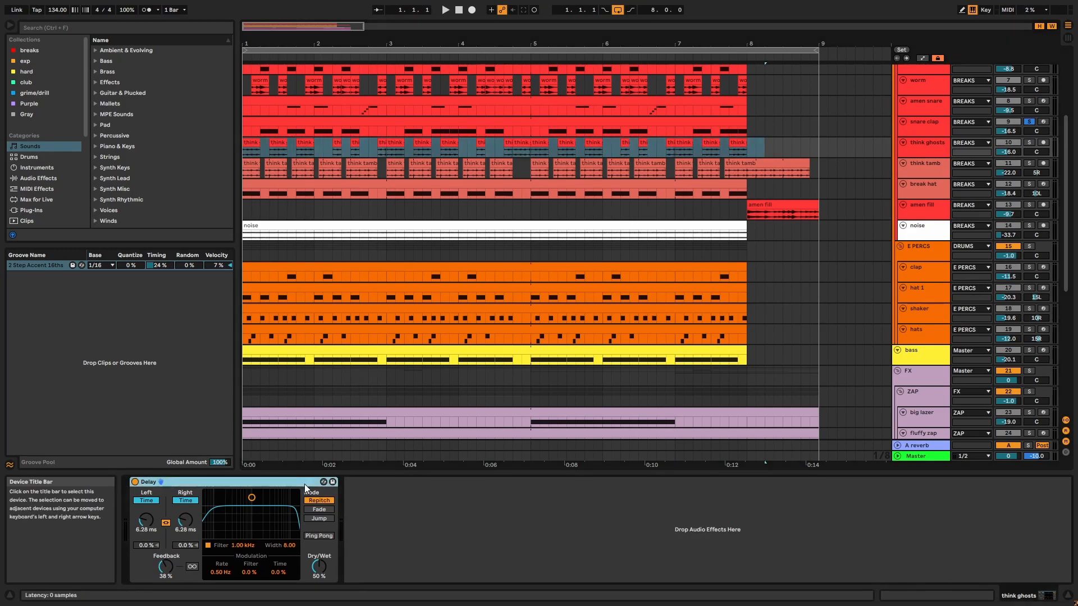
# Step: Play the think ghosts track in solo, bypassing and re-enabling its Delay to compare the sound
pyautogui.scroll(2, 467, 369)
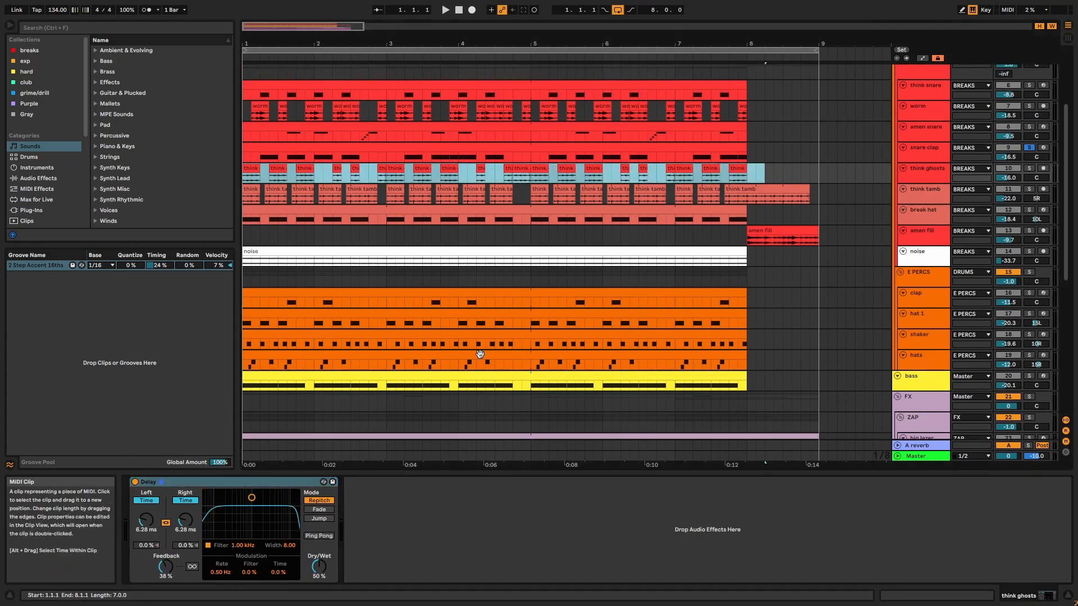
pyautogui.click(1029, 168)
pyautogui.press('space')
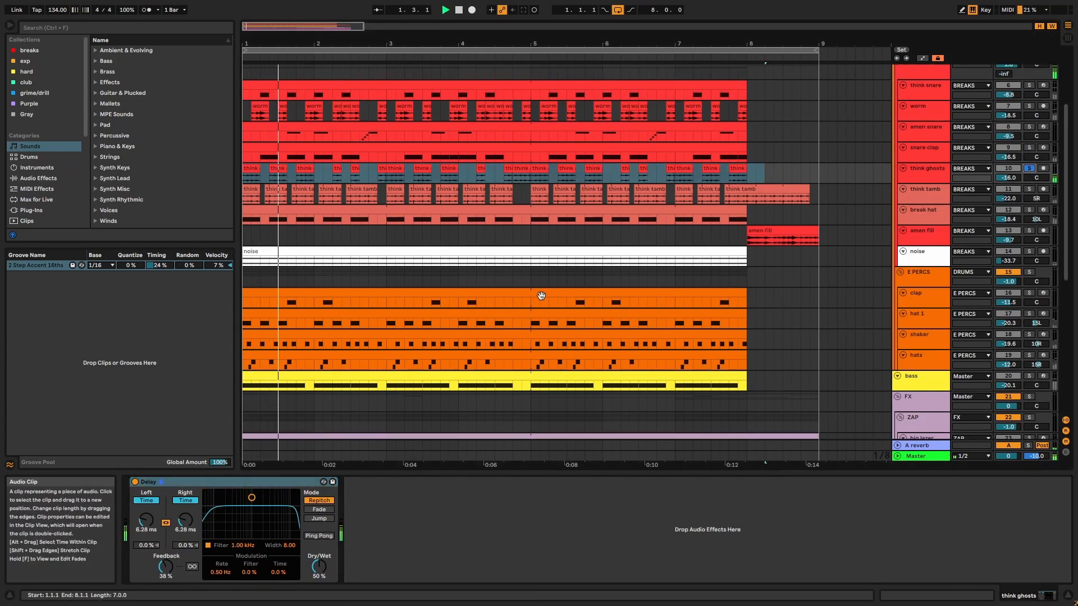
pyautogui.click(135, 482)
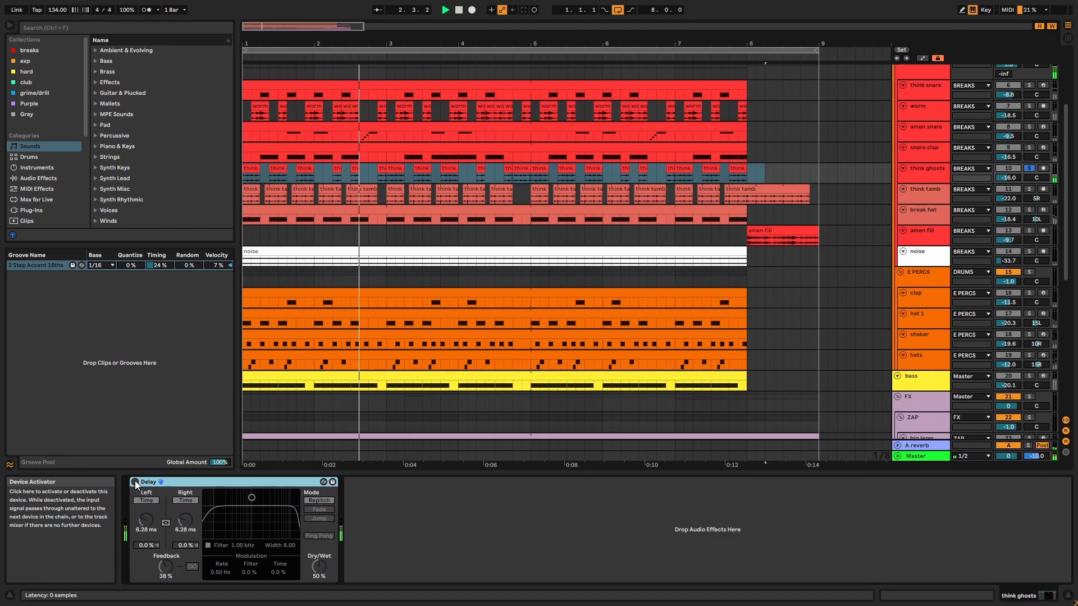
pyautogui.click(134, 482)
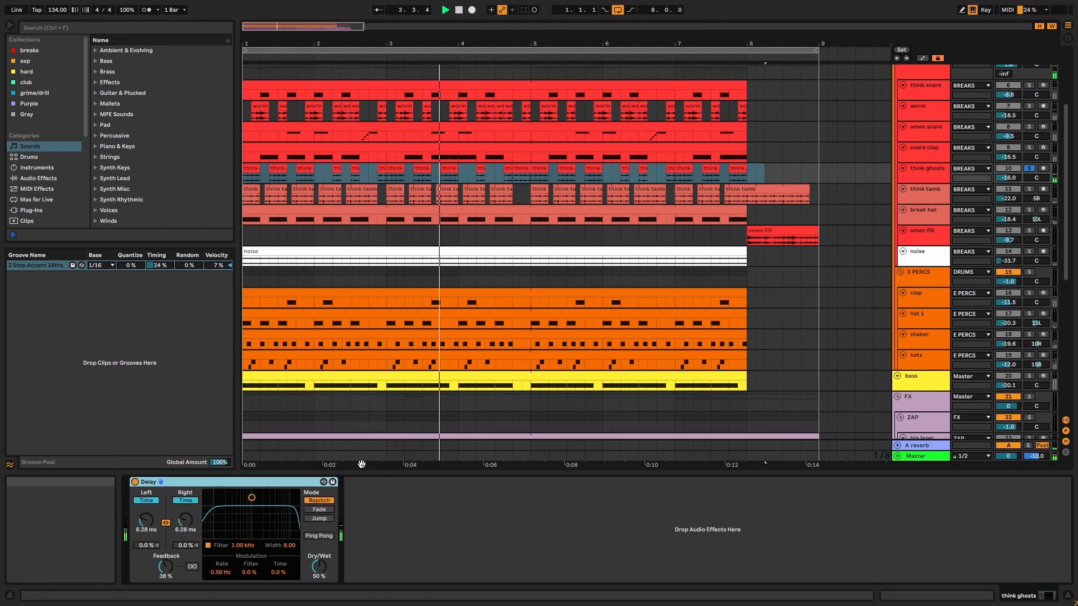
# Step: Show the think tamb and break hat devices, and play break hat in solo, adding and removing think tamb from the solo
pyautogui.click(917, 195)
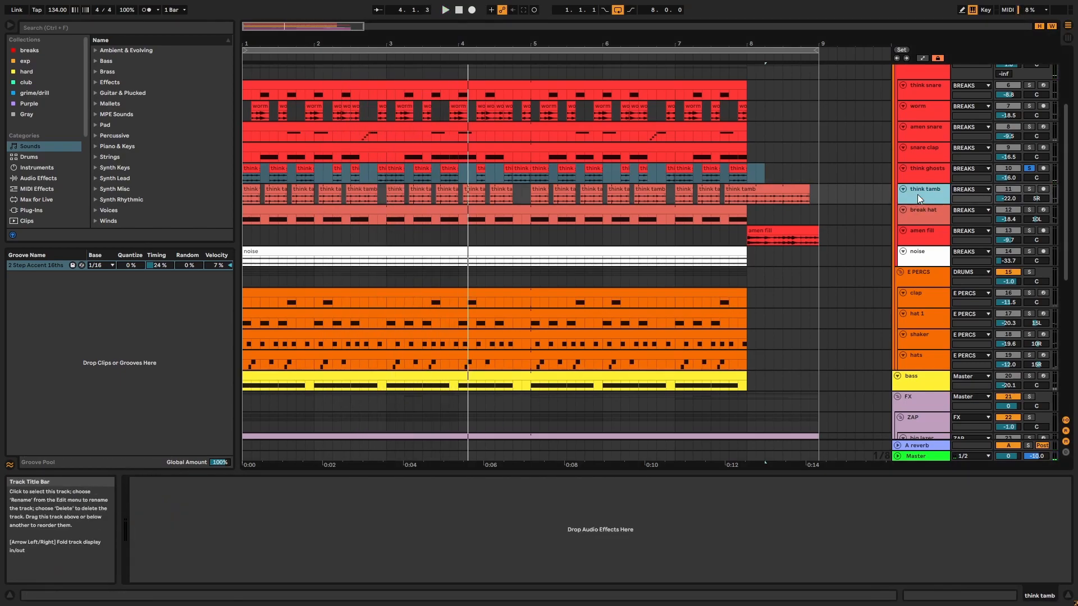
pyautogui.click(948, 218)
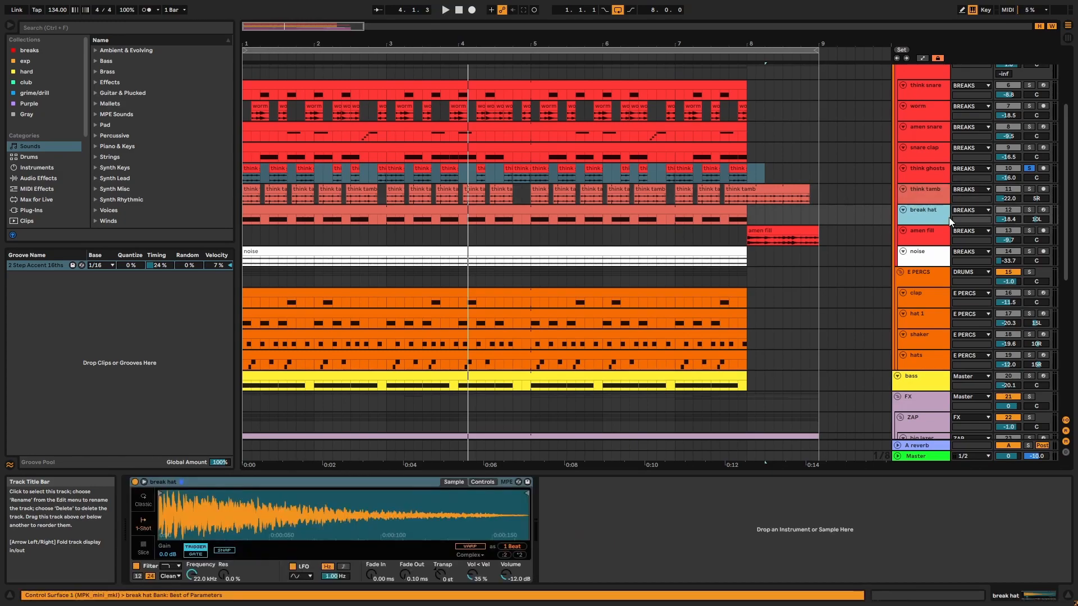
pyautogui.click(1036, 212)
pyautogui.press('space')
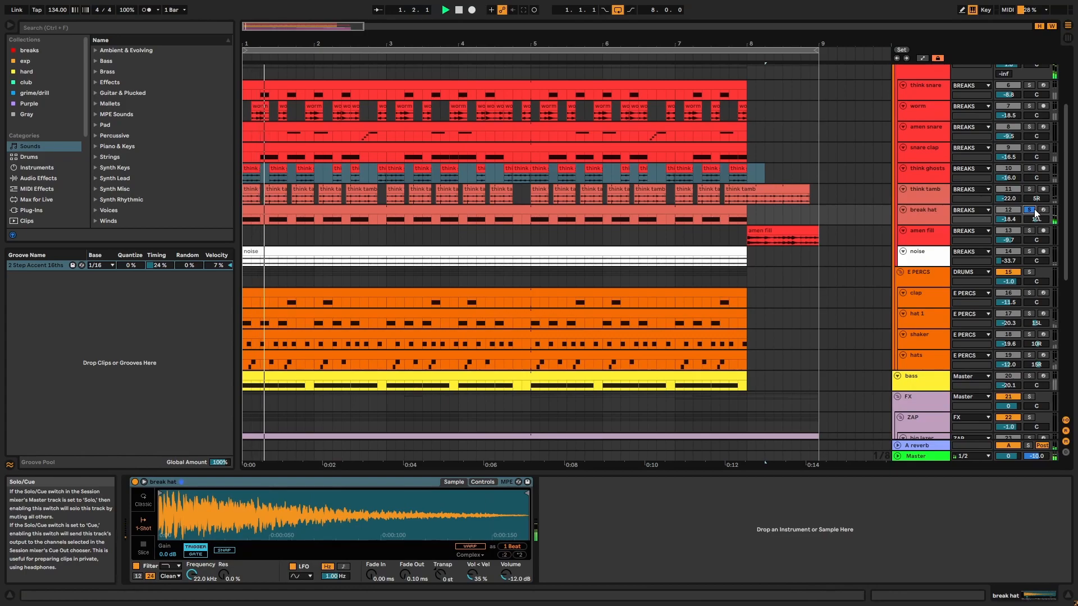
pyautogui.keyDown('ctrl'); pyautogui.click(1031, 192); pyautogui.keyUp('ctrl')
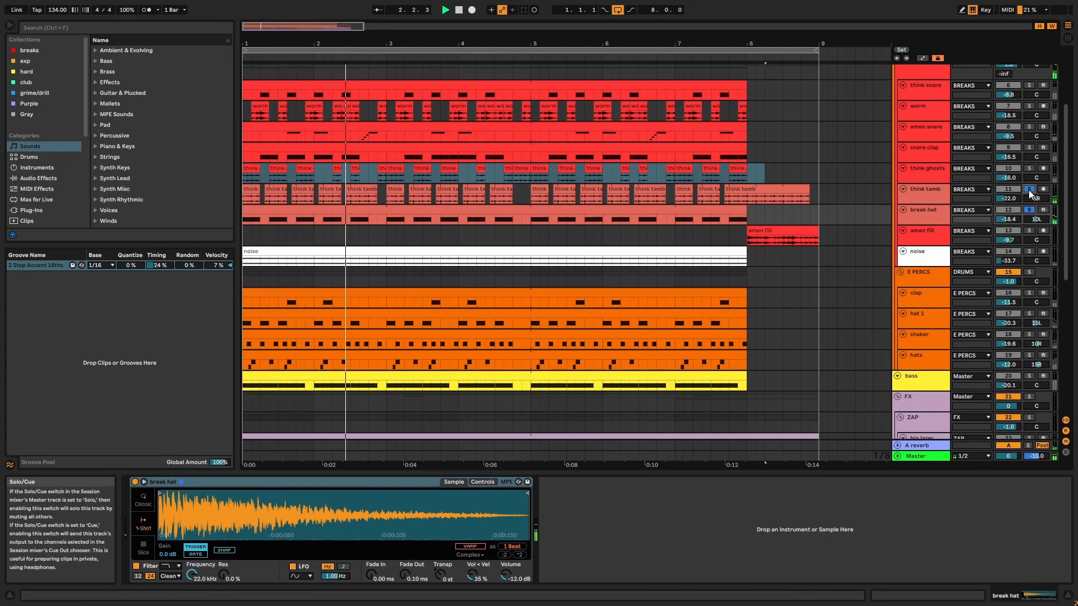
pyautogui.click(1029, 191)
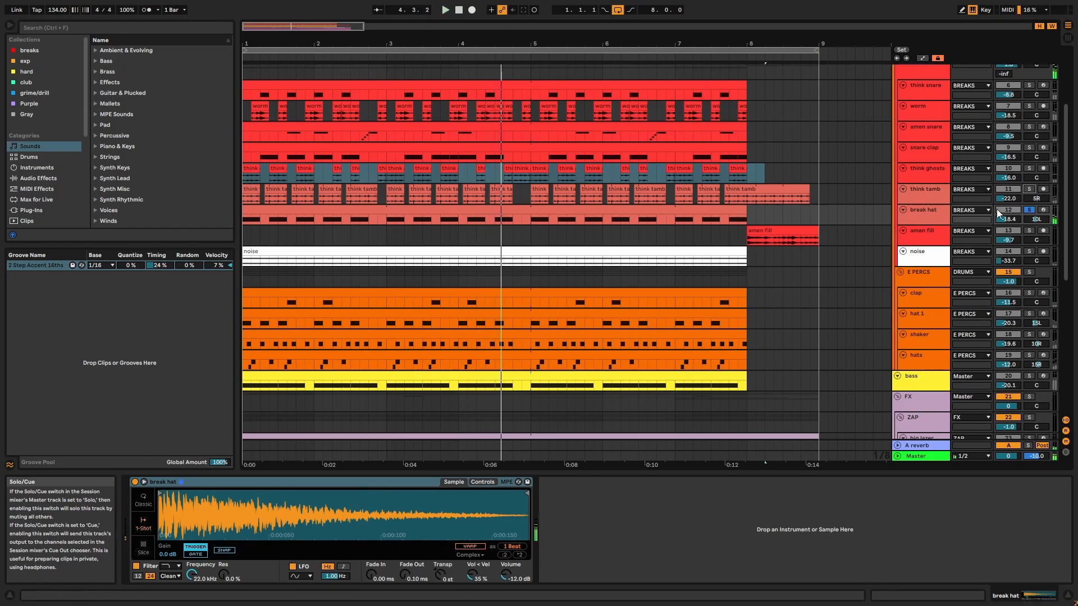
# Step: Solo the amen fill track and listen to its clip in bar 8
pyautogui.click(1032, 235)
pyautogui.click(1031, 232)
pyautogui.click(774, 231)
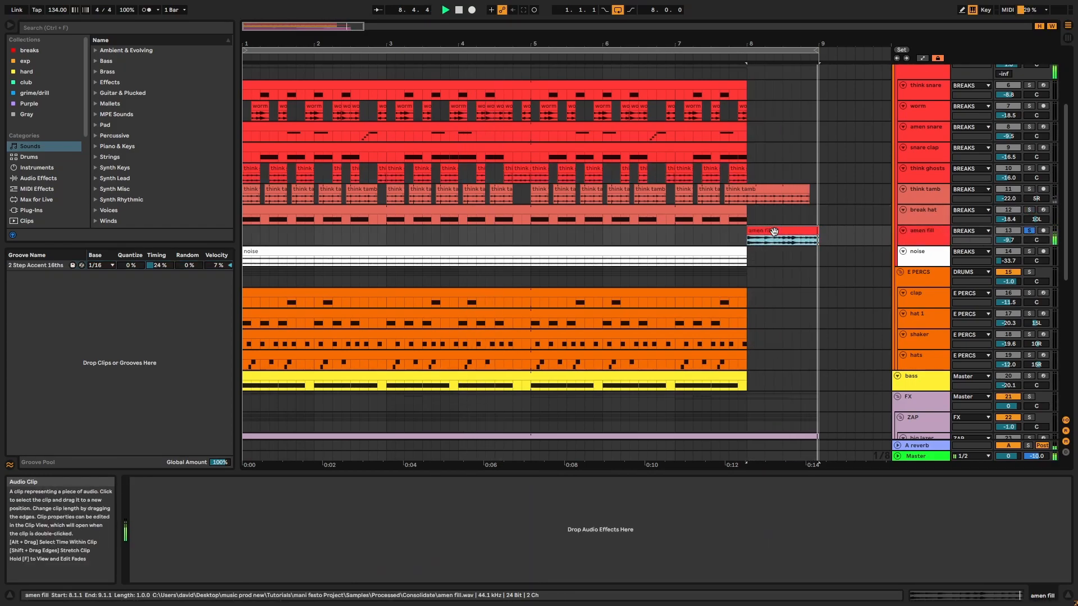
# Step: Play the noise track in solo and select its sidechain Compressor fed from BREAKS
pyautogui.click(696, 264)
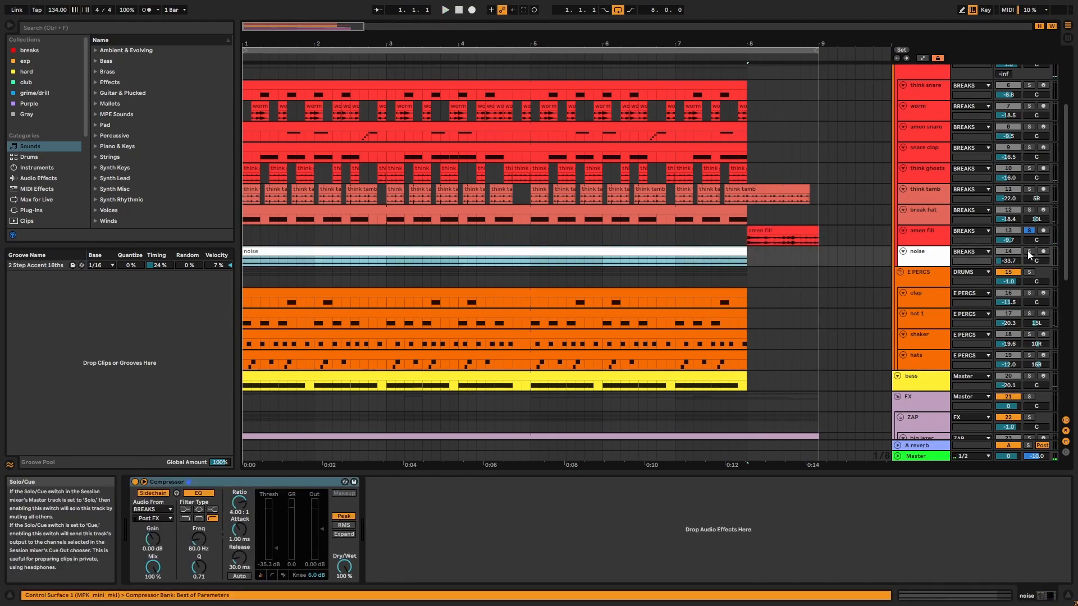
pyautogui.click(1030, 252)
pyautogui.press('space')
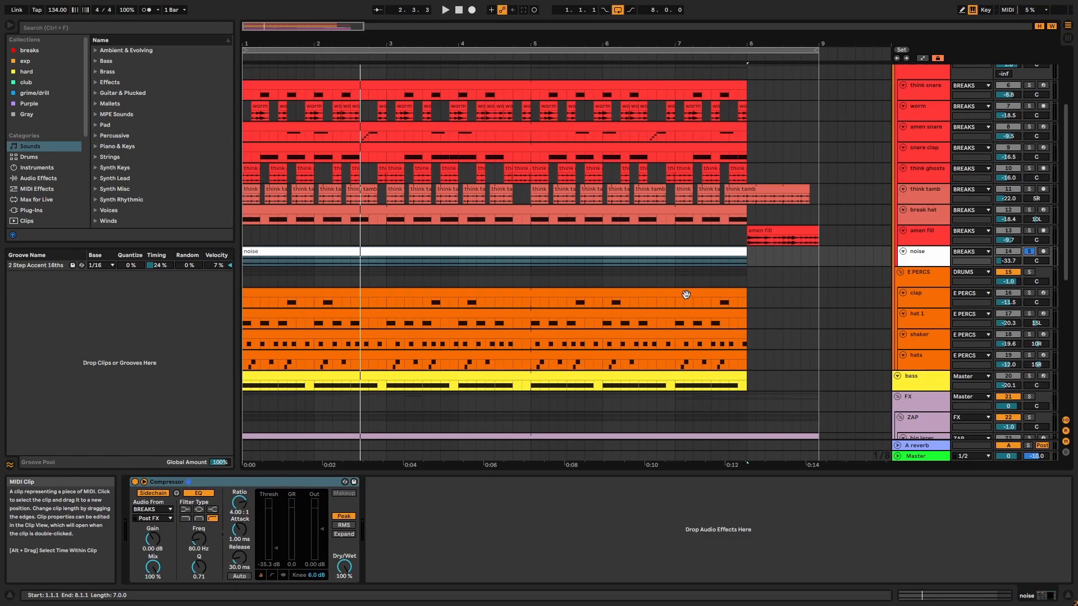
pyautogui.click(274, 483)
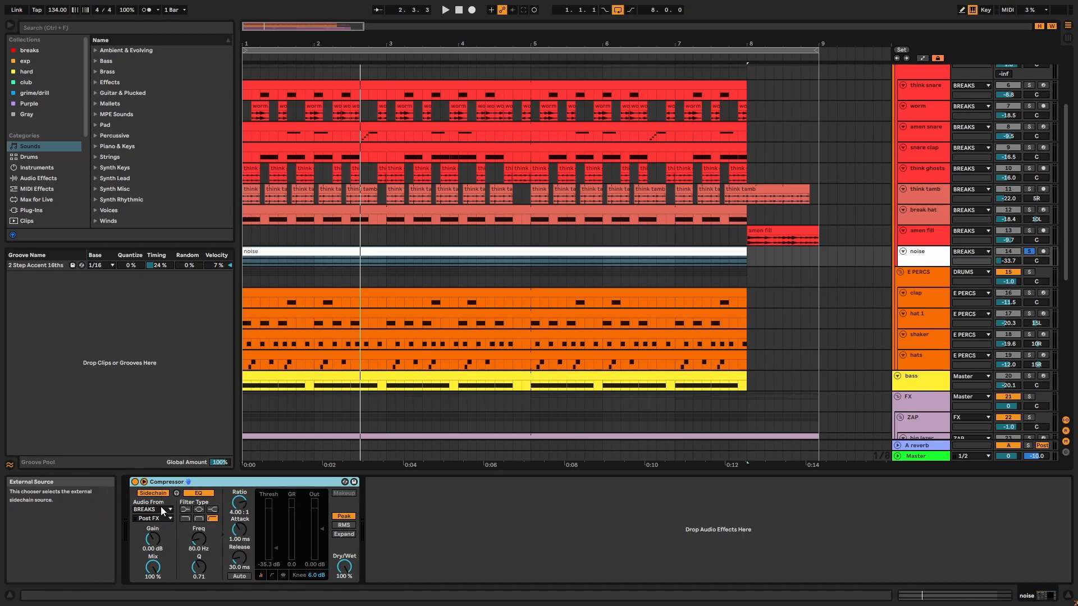
# Step: Play the soloed BREAKS group, toggling the noise track's Compressor and its mute to compare the sound
pyautogui.scroll(4, 987, 214)
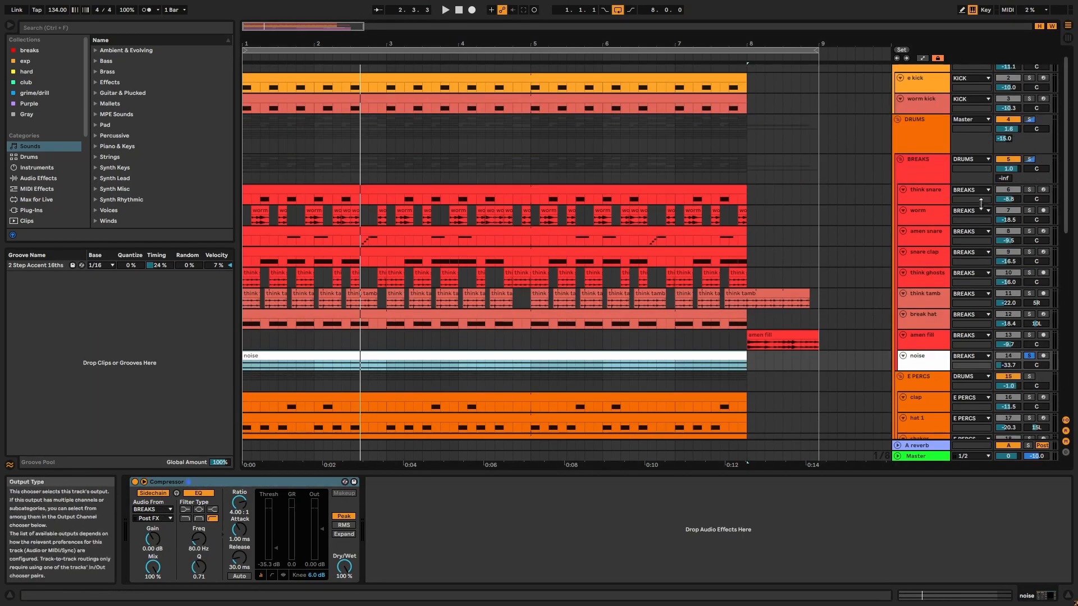
pyautogui.press('space')
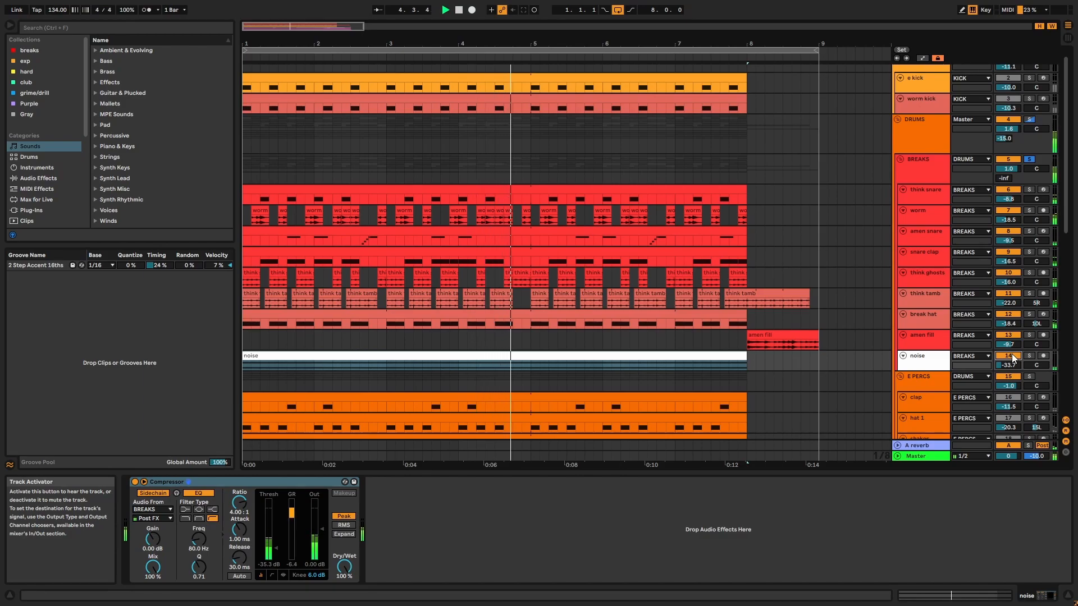
pyautogui.click(135, 482)
pyautogui.click(134, 482)
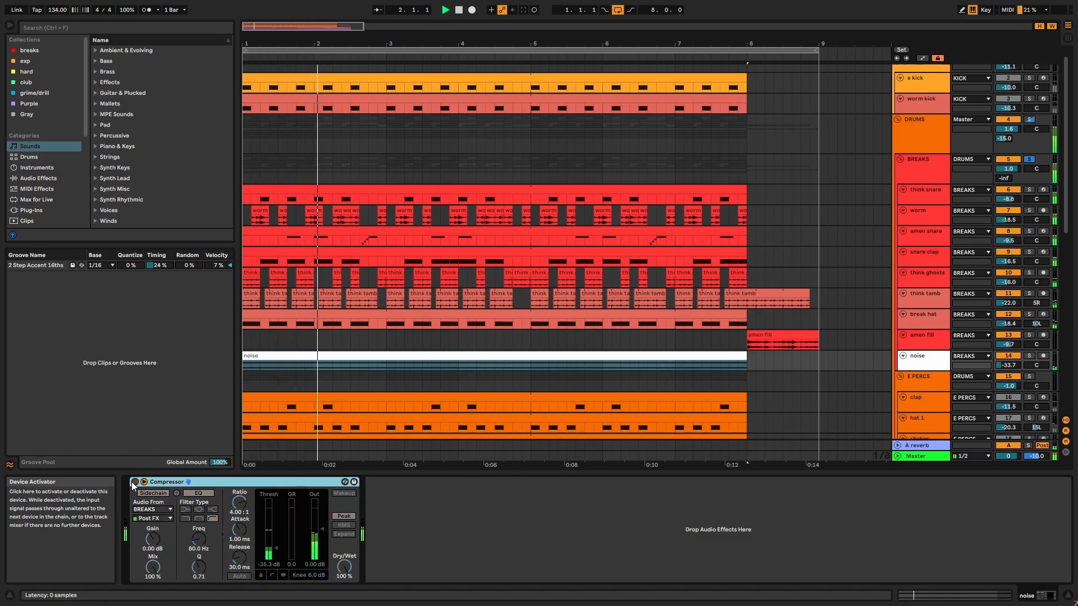
pyautogui.click(1018, 355)
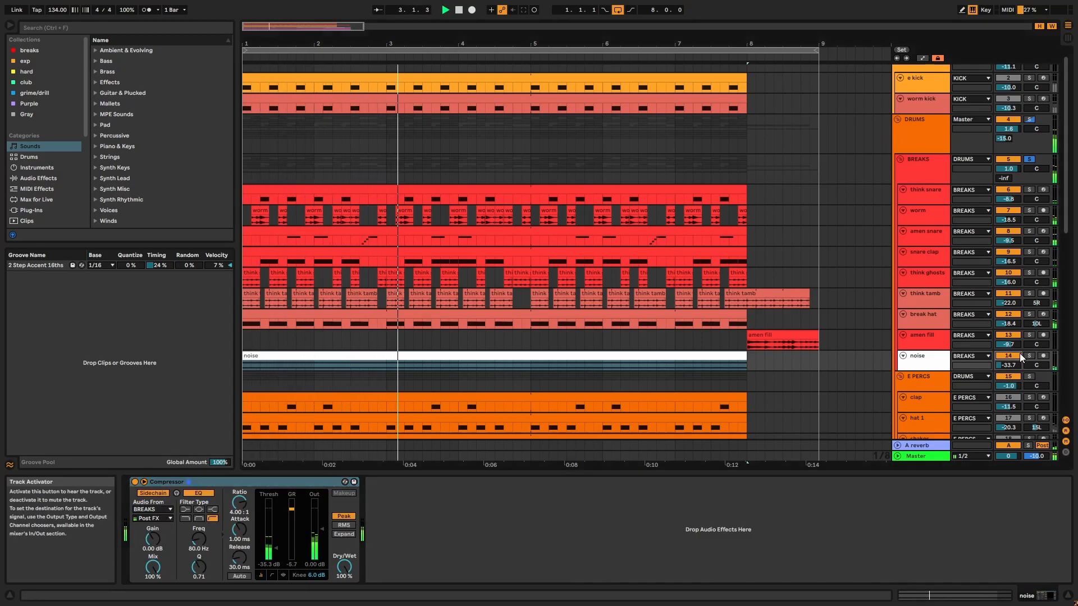
pyautogui.click(1019, 355)
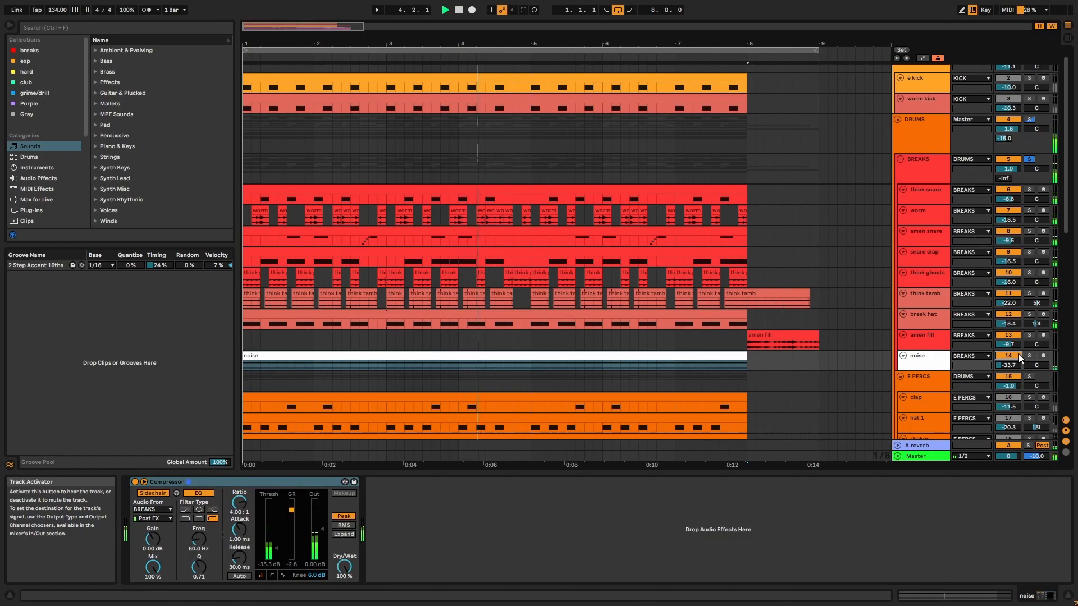
# Step: Play the E PERCS group in solo and select the clap clip to show its devices
pyautogui.scroll(-1, 914, 350)
pyautogui.click(918, 351)
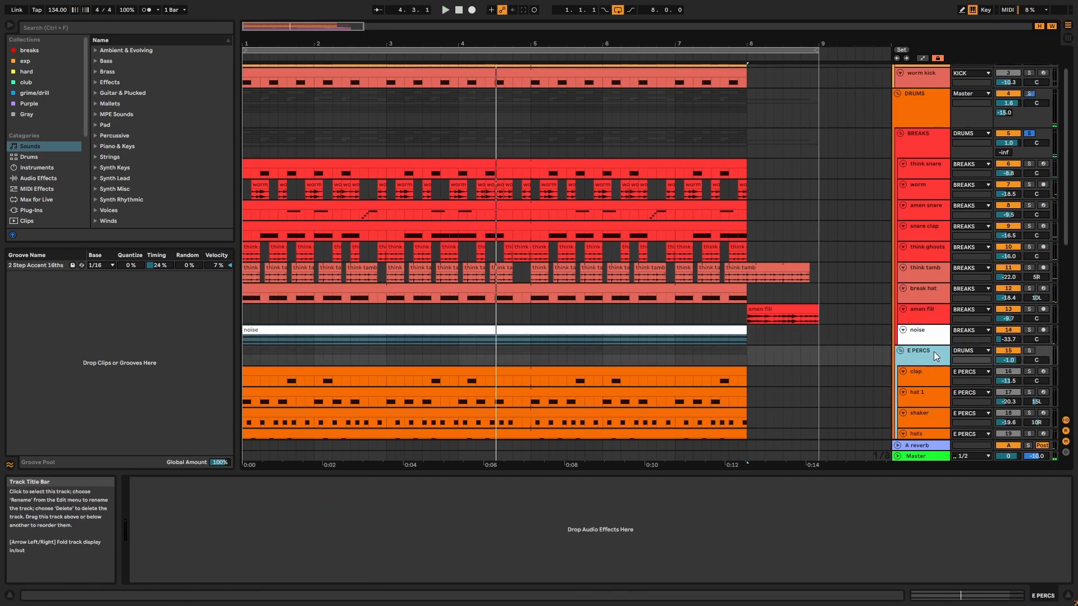
pyautogui.click(1029, 351)
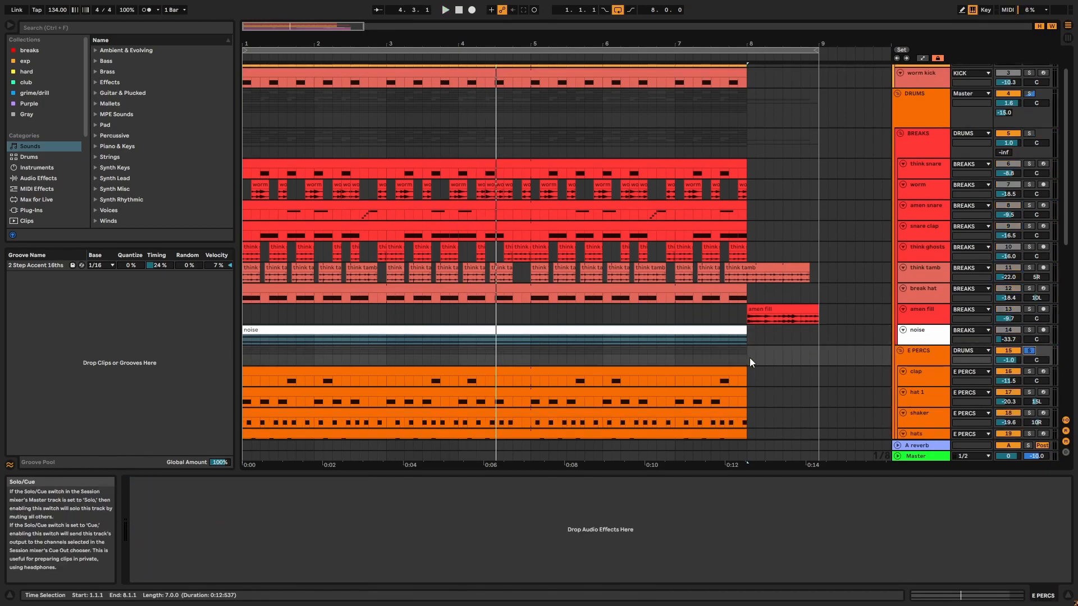
pyautogui.click(729, 380)
pyautogui.press('space')
pyautogui.scroll(-4, 735, 382)
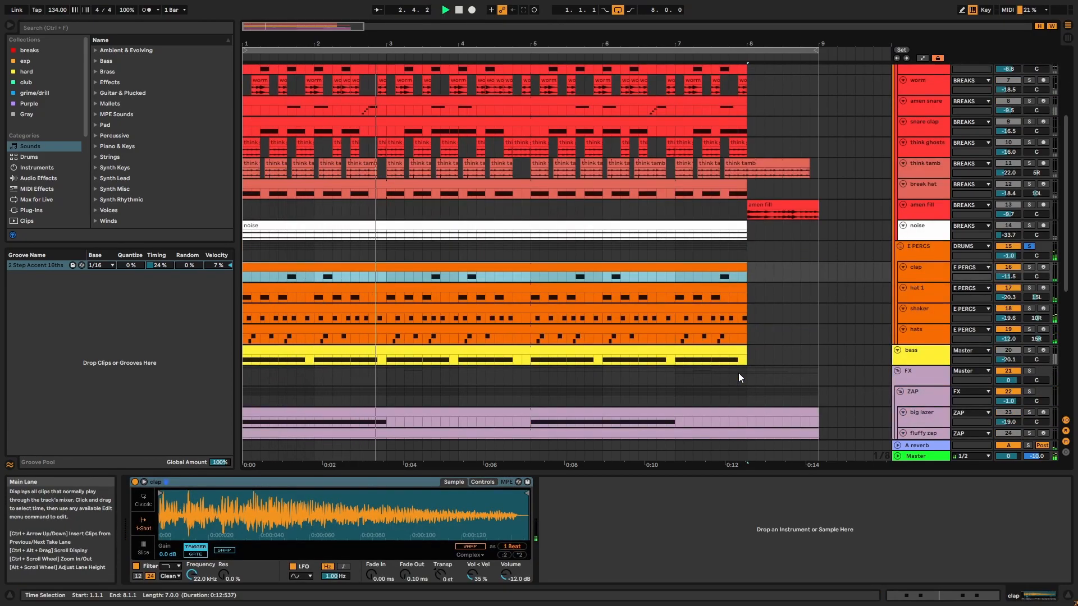
pyautogui.press('space')
# Step: Play the clap track in solo, view its clip's MIDI notes, and return to the track's devices
pyautogui.click(1029, 270)
pyautogui.press('space')
pyautogui.doubleClick(724, 270)
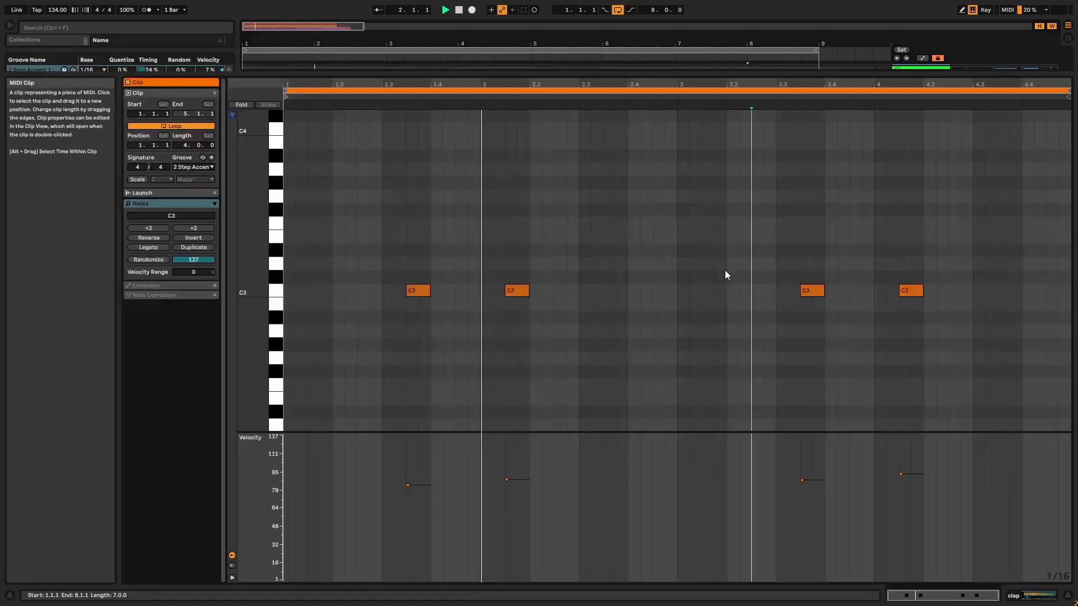
pyautogui.hotkey('shift', 'Tab')
pyautogui.scroll(2, 1028, 230)
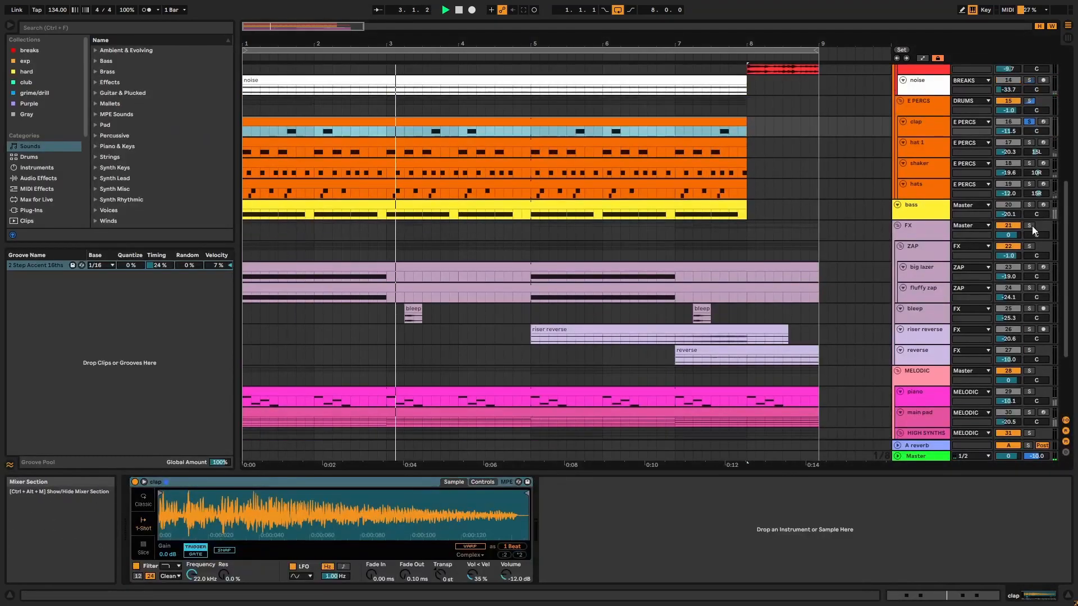
# Step: Solo the hat 1 and shaker tracks in turn, viewing the shaker clip's MIDI notes before returning to its devices
pyautogui.click(1028, 143)
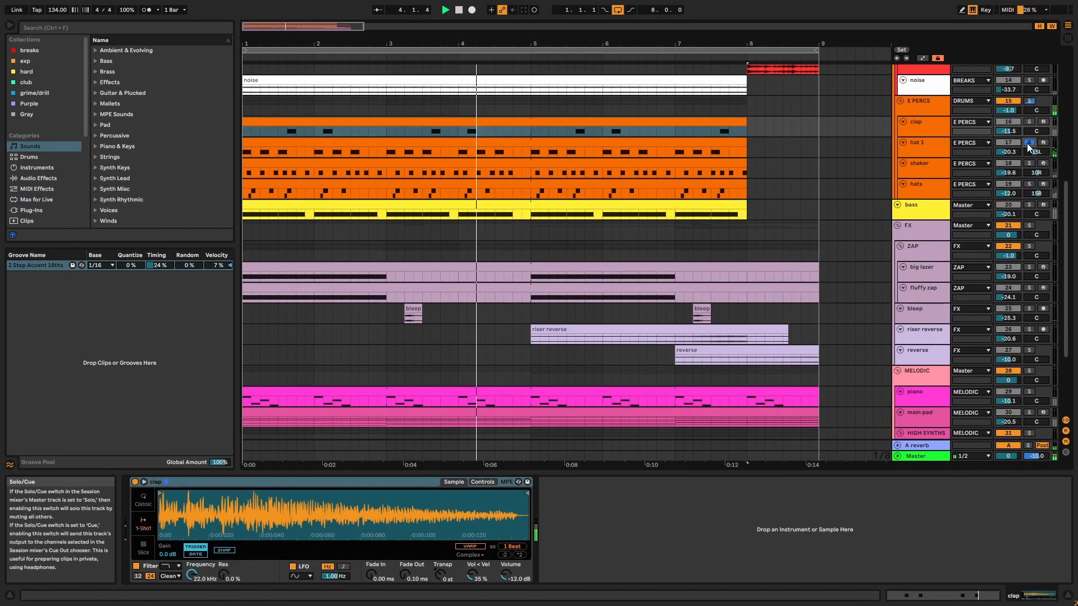
pyautogui.scroll(1, 776, 225)
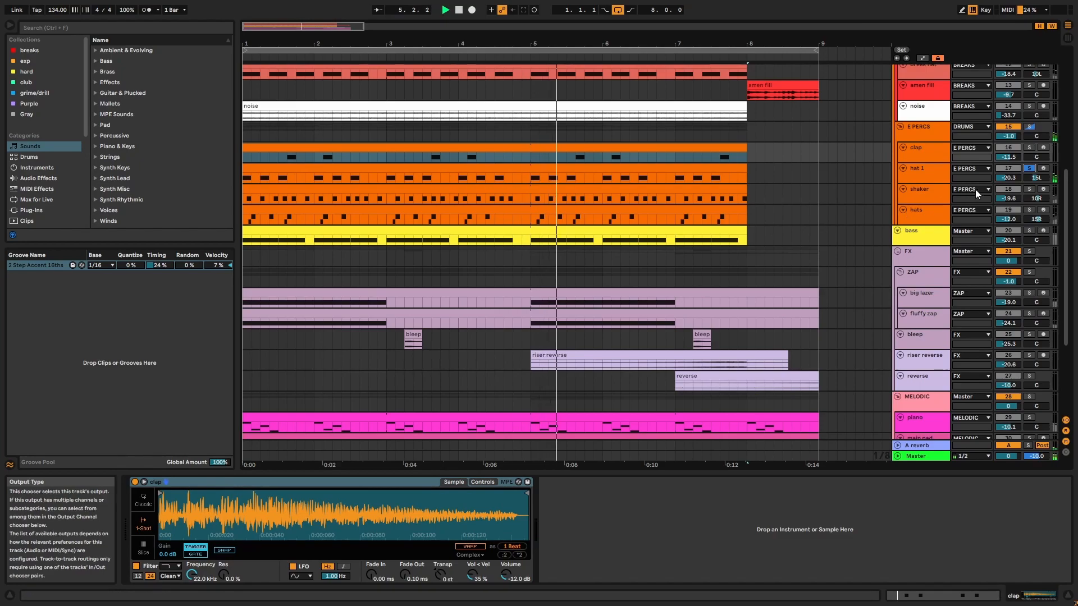
pyautogui.click(1027, 189)
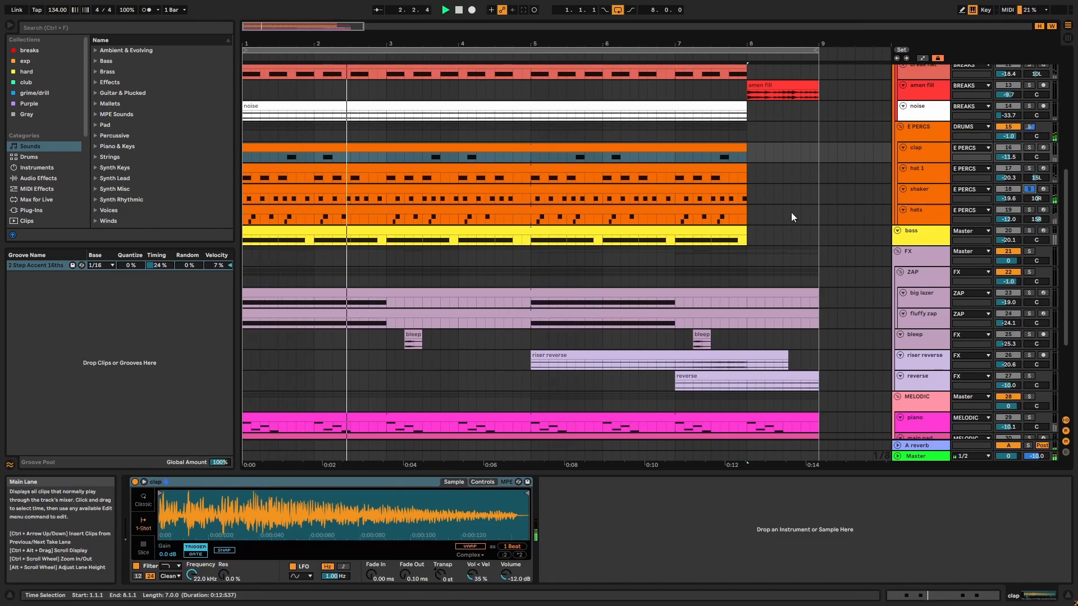
pyautogui.doubleClick(698, 195)
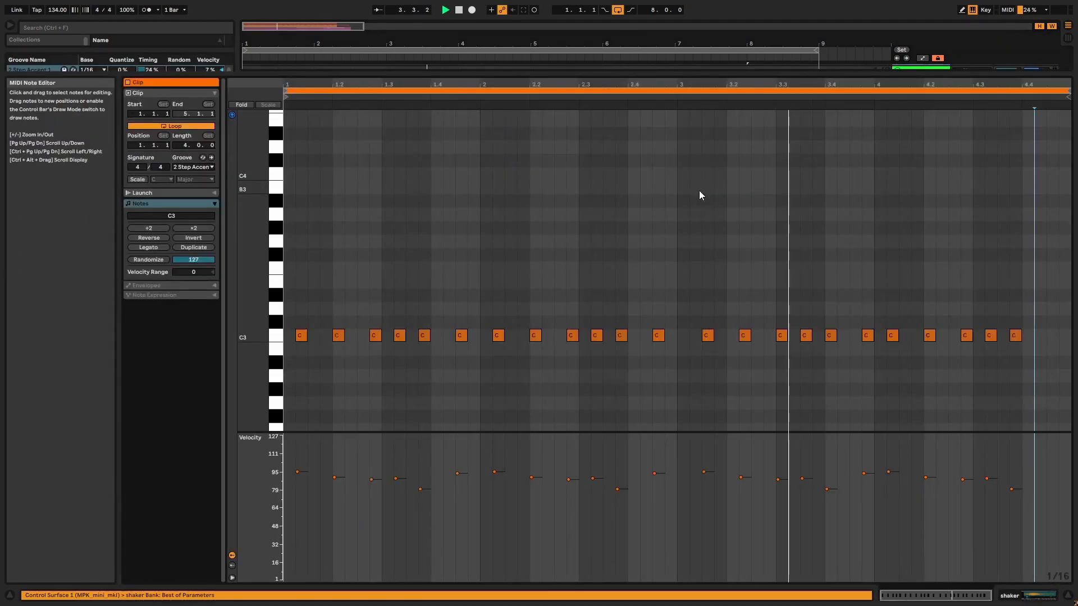
pyautogui.hotkey('shift', 'Tab')
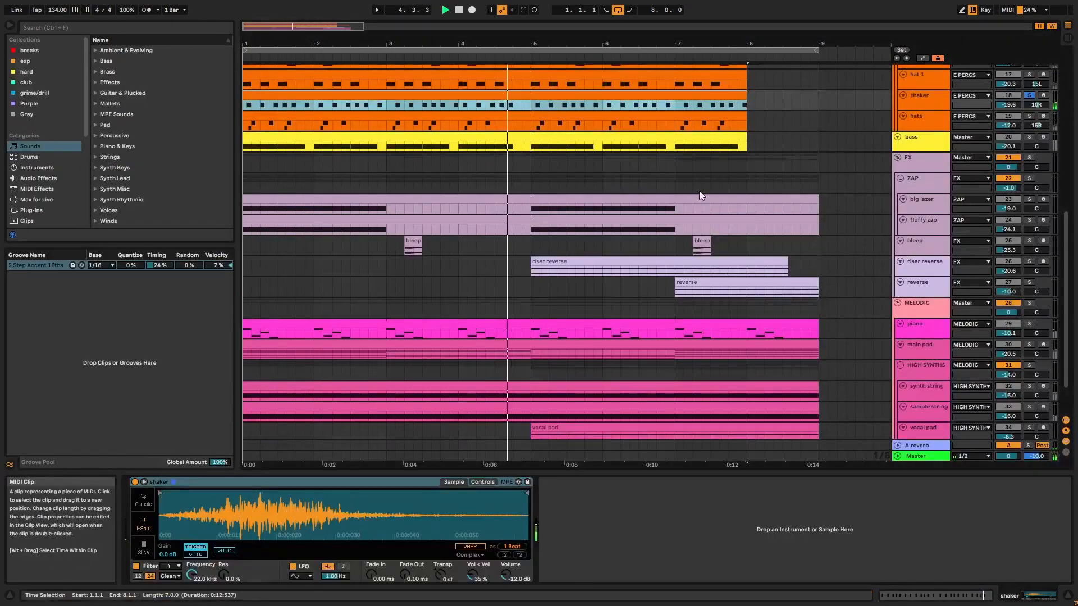
# Step: Solo the hats track in the E PERCS group and listen to its pattern
pyautogui.click(1032, 118)
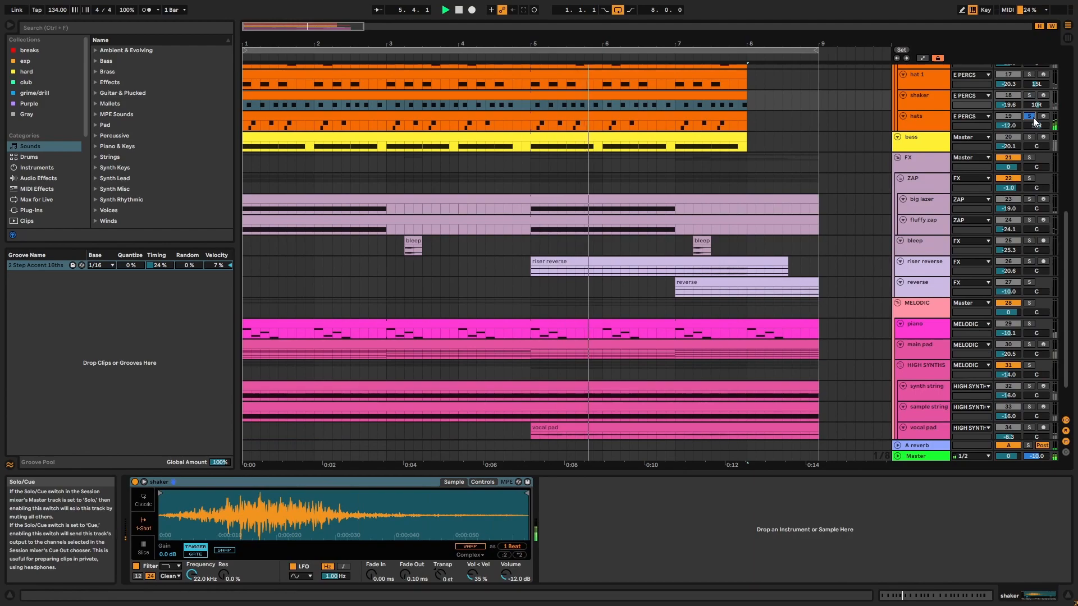
pyautogui.scroll(1, 743, 191)
pyautogui.scroll(1, 675, 177)
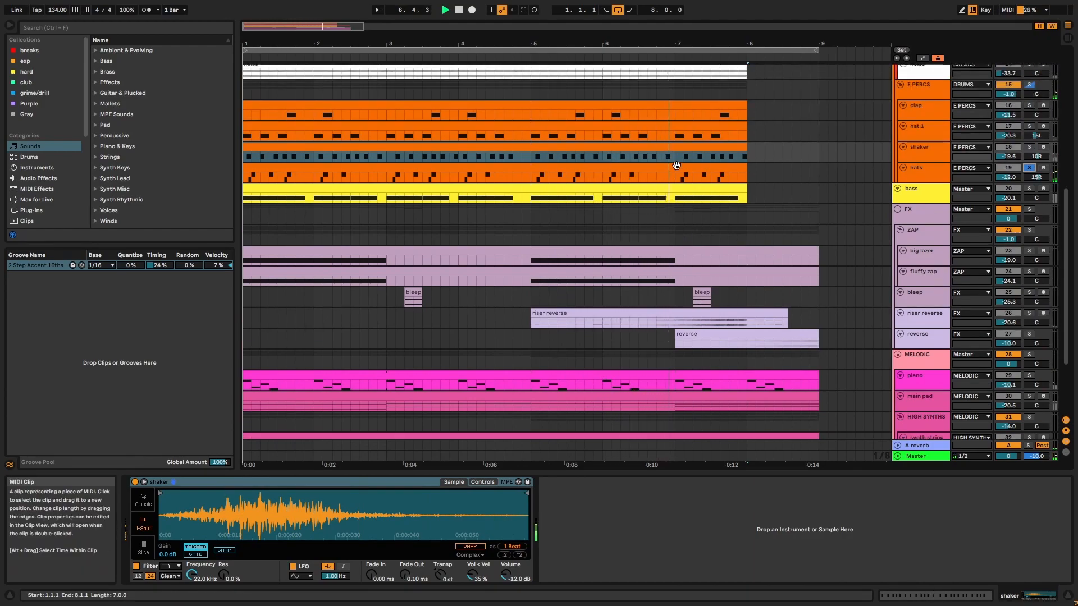
# Step: View the devices of the clap, hat 1, shaker and hats tracks in turn, and preview the hat 2 and ride pads
pyautogui.scroll(1, 676, 165)
pyautogui.click(941, 140)
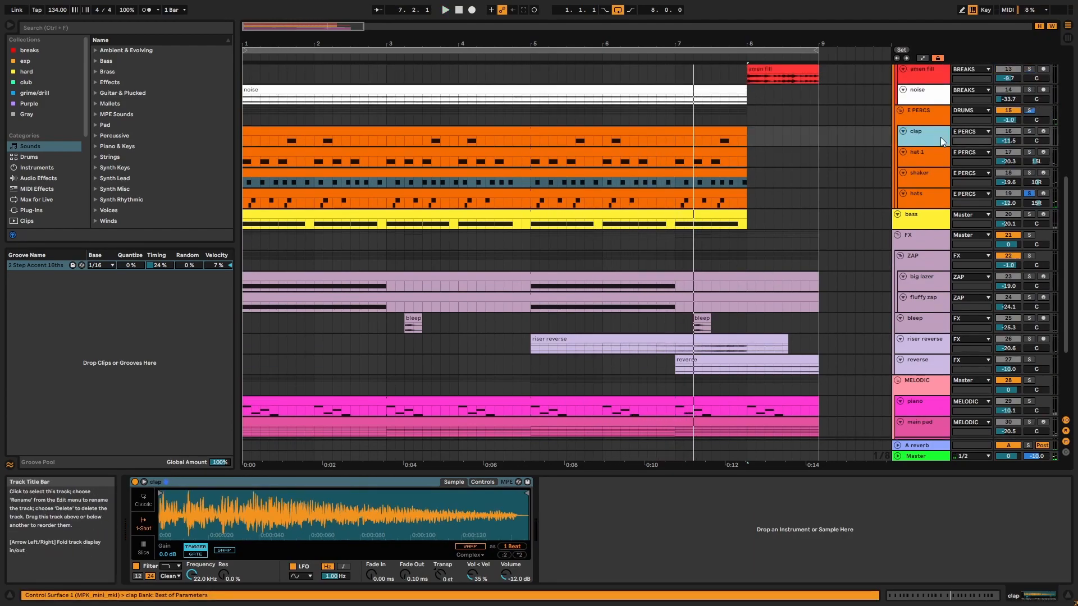
pyautogui.press('Down')
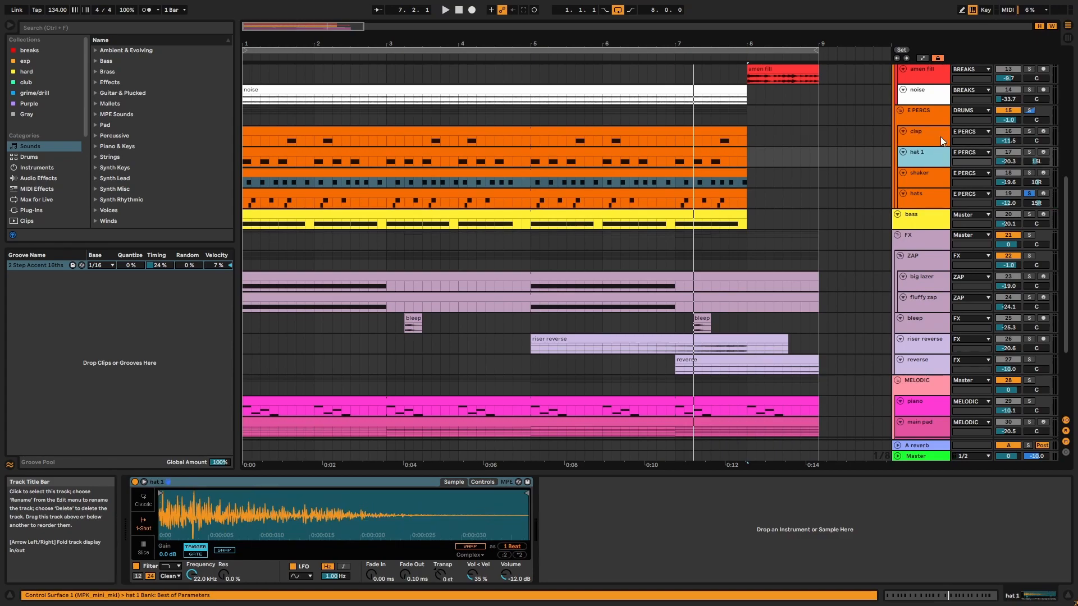
pyautogui.press('Down')
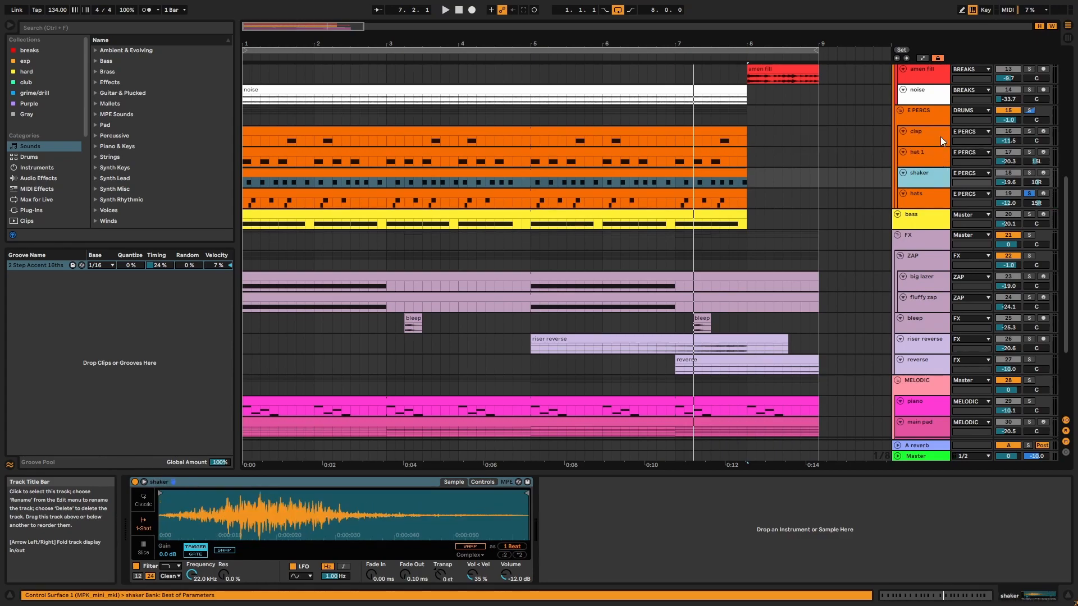
pyautogui.press('Down')
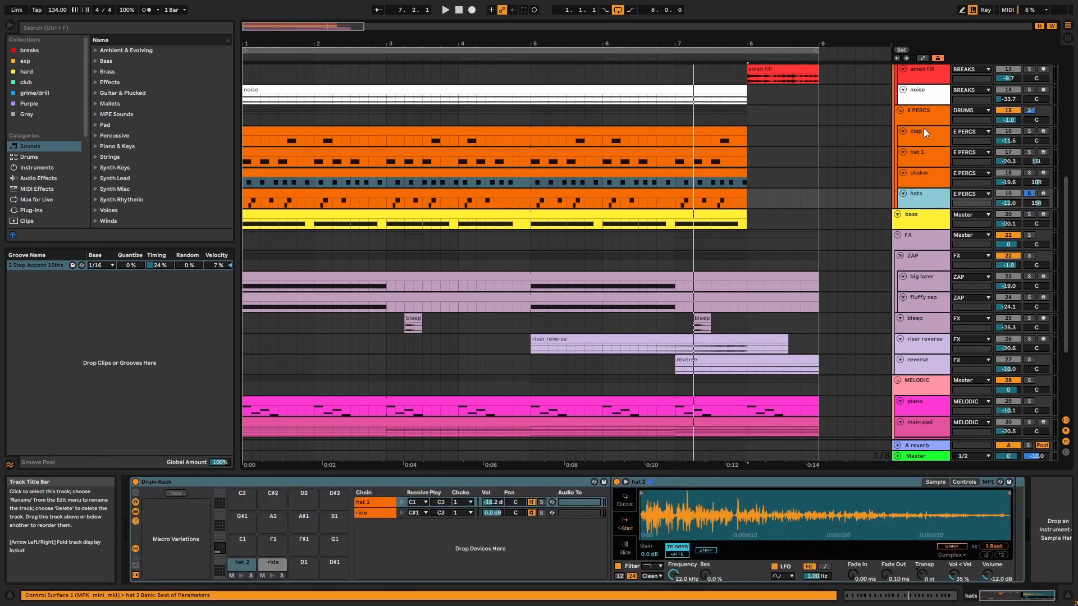
pyautogui.click(242, 575)
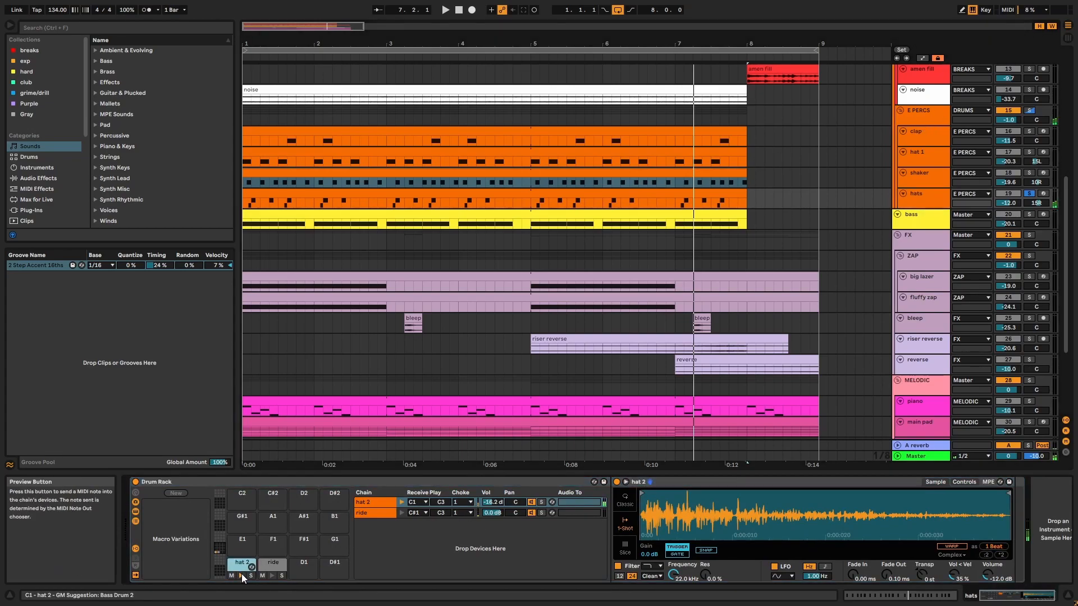
pyautogui.click(272, 576)
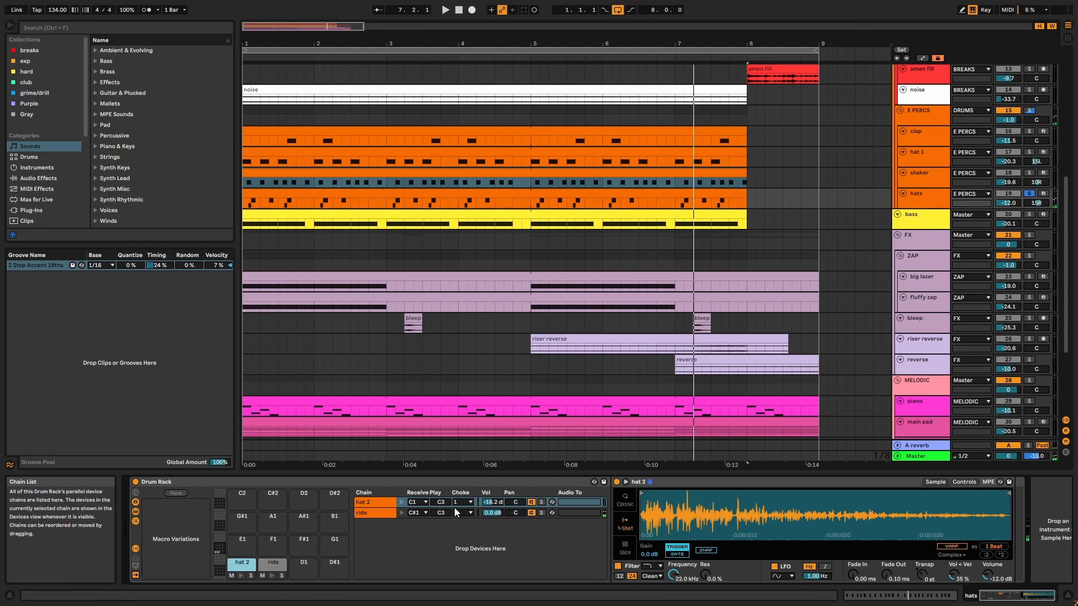
# Step: Examine the hats clip's MIDI notes and grid options close up, and return to the track's devices
pyautogui.doubleClick(686, 198)
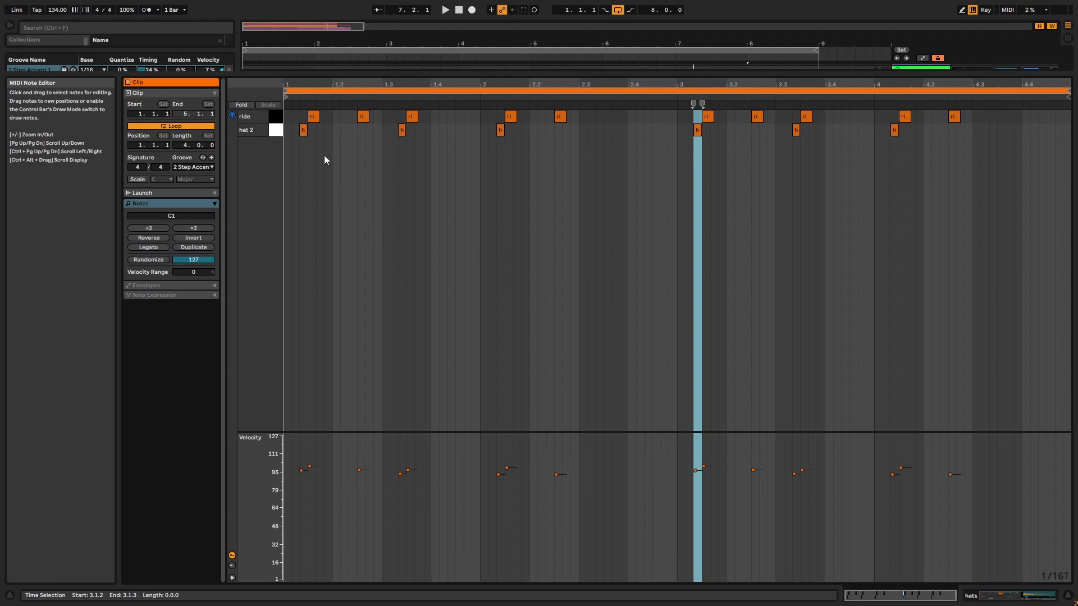
pyautogui.click(304, 129)
pyautogui.rightClick(332, 167)
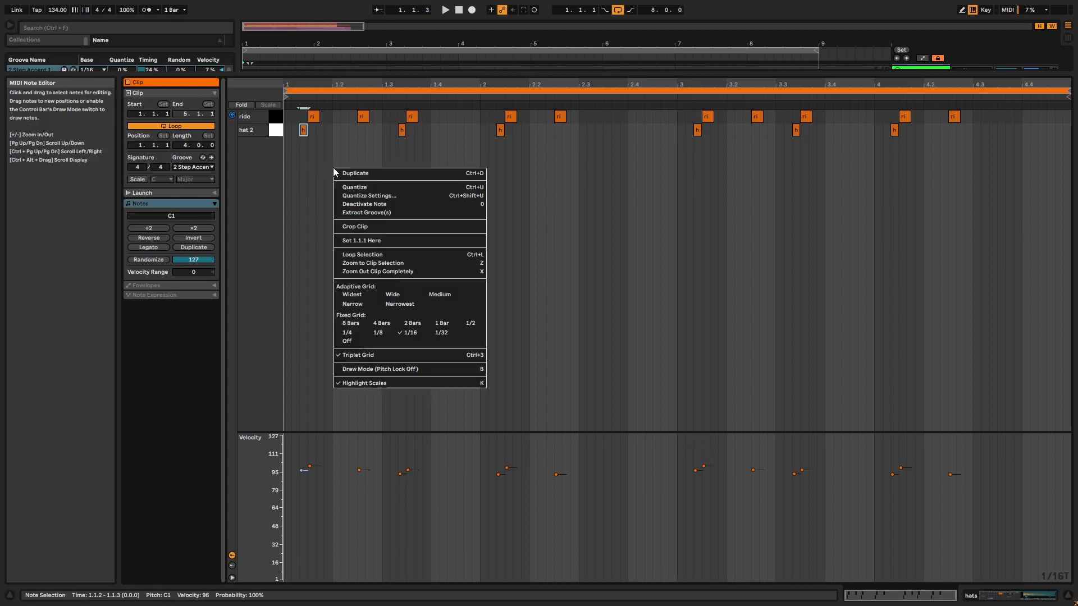
pyautogui.click(292, 206)
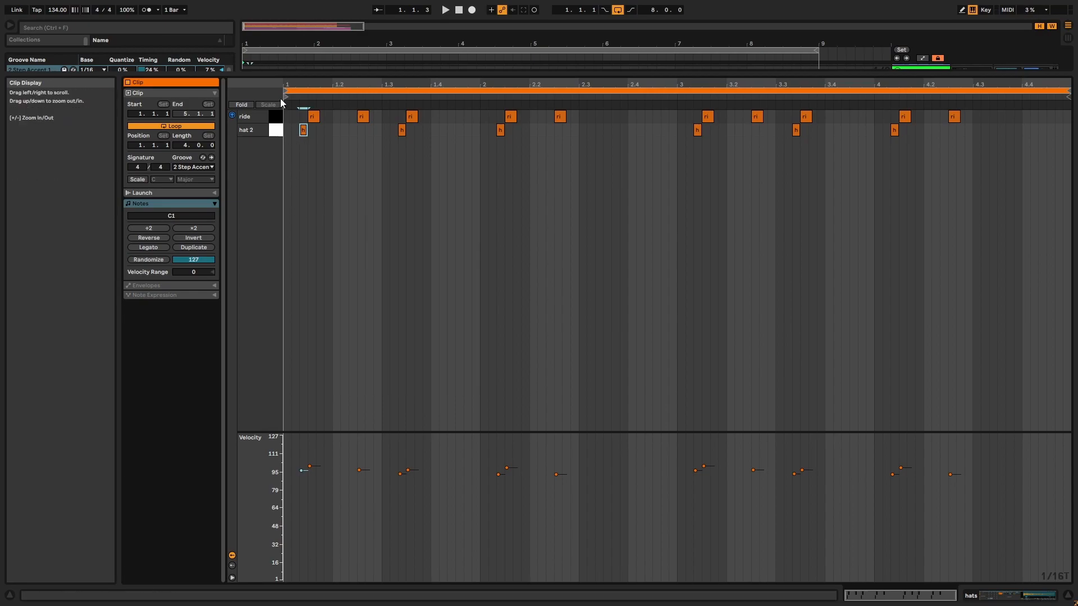
pyautogui.moveTo(293, 85); pyautogui.dragTo(295, 122)
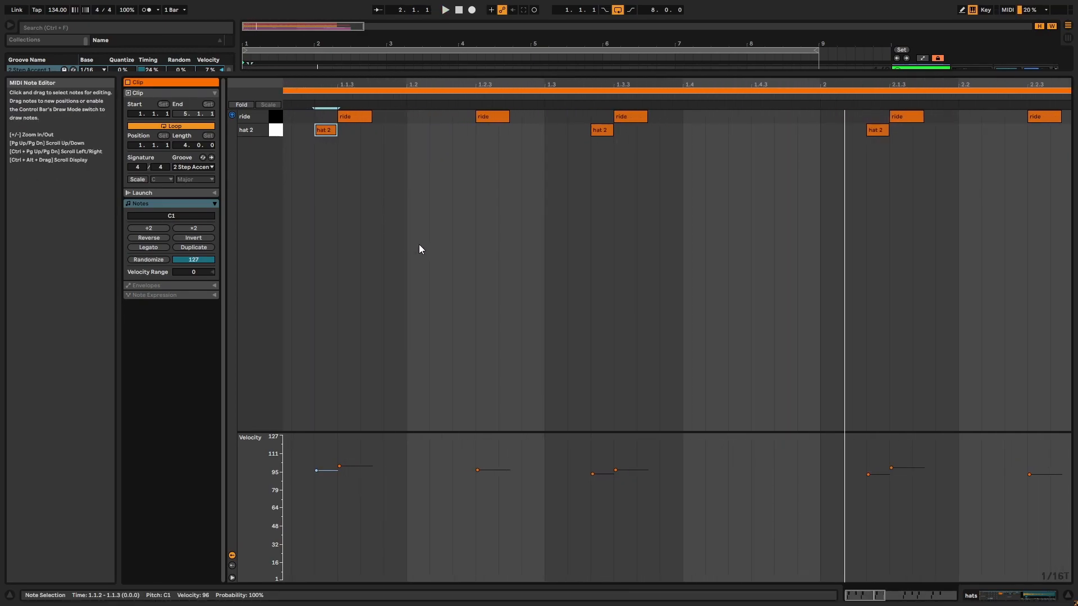
pyautogui.hotkey('shift', 'Tab')
# Step: Point out the E PERCS group and the 2 Step Accent 16ths groove, and select all eight bars across the BREAKS and E PERCS tracks
pyautogui.scroll(10, 438, 243)
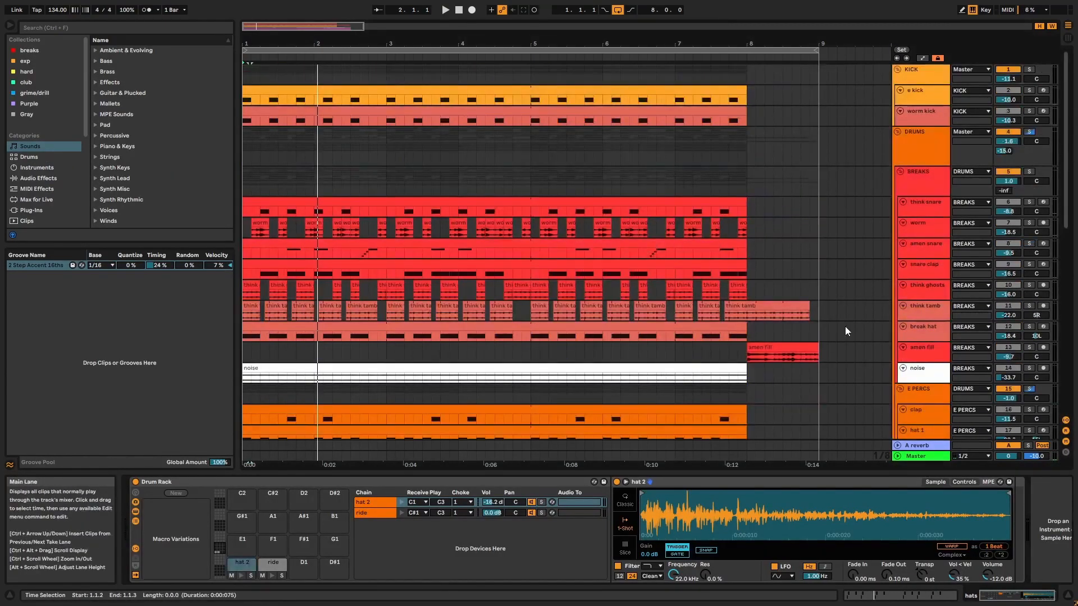
pyautogui.scroll(-1, 865, 340)
pyautogui.click(908, 365)
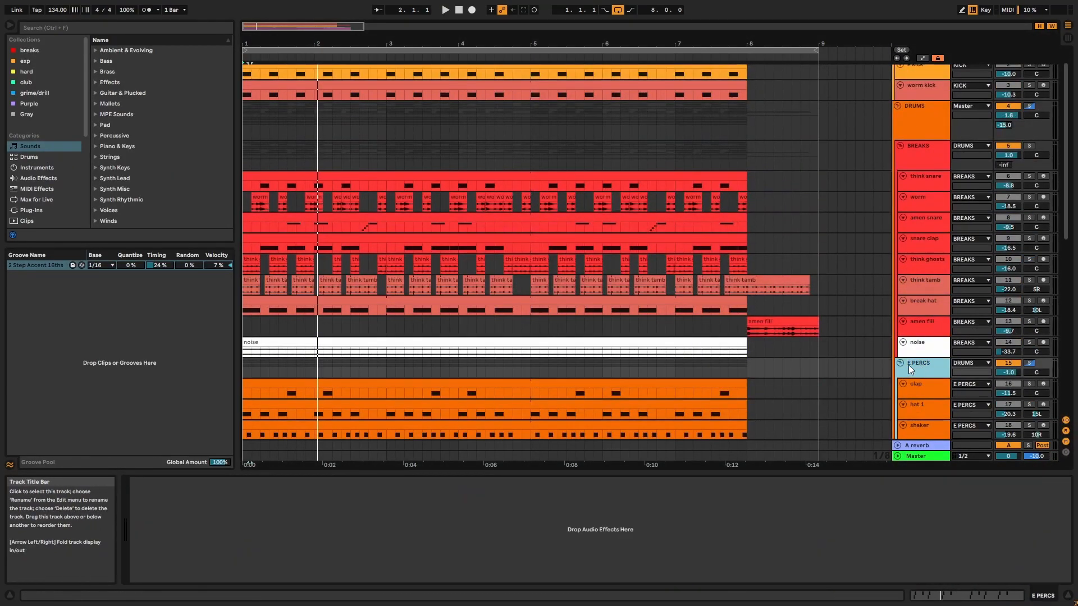
pyautogui.click(40, 263)
pyautogui.scroll(-2, 629, 312)
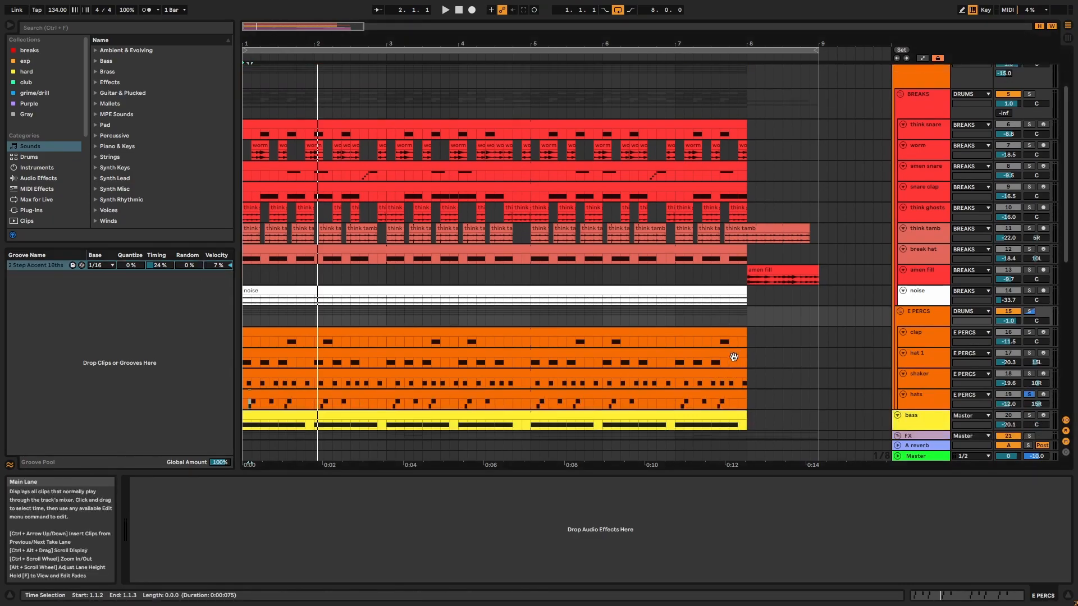
pyautogui.moveTo(827, 391); pyautogui.dragTo(241, 137)
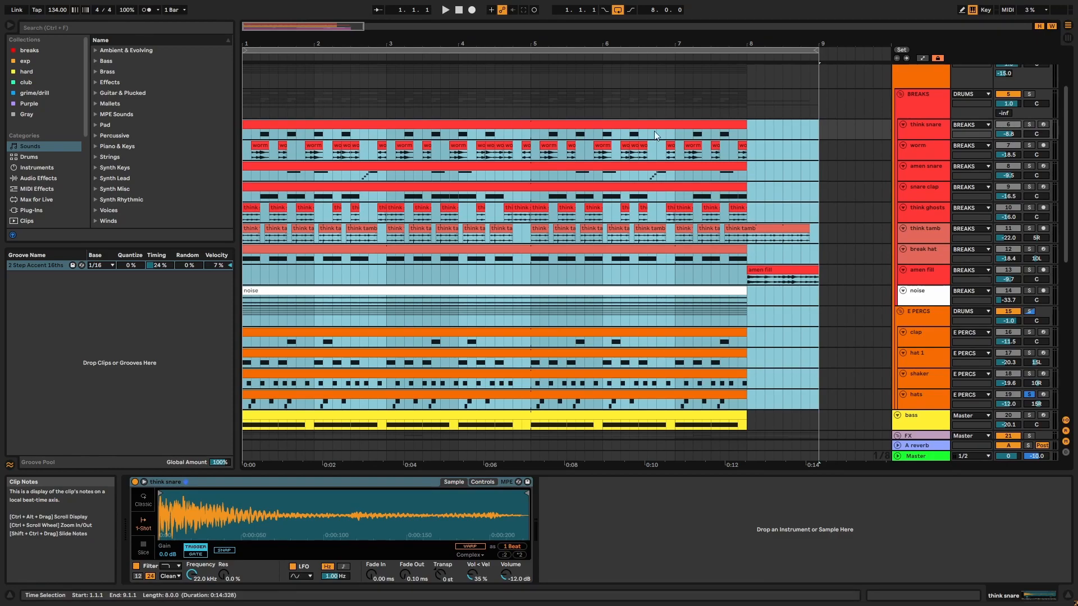
# Step: Show the DRUMS group's Saturator and Glue Compressor, and play the group in solo
pyautogui.click(936, 109)
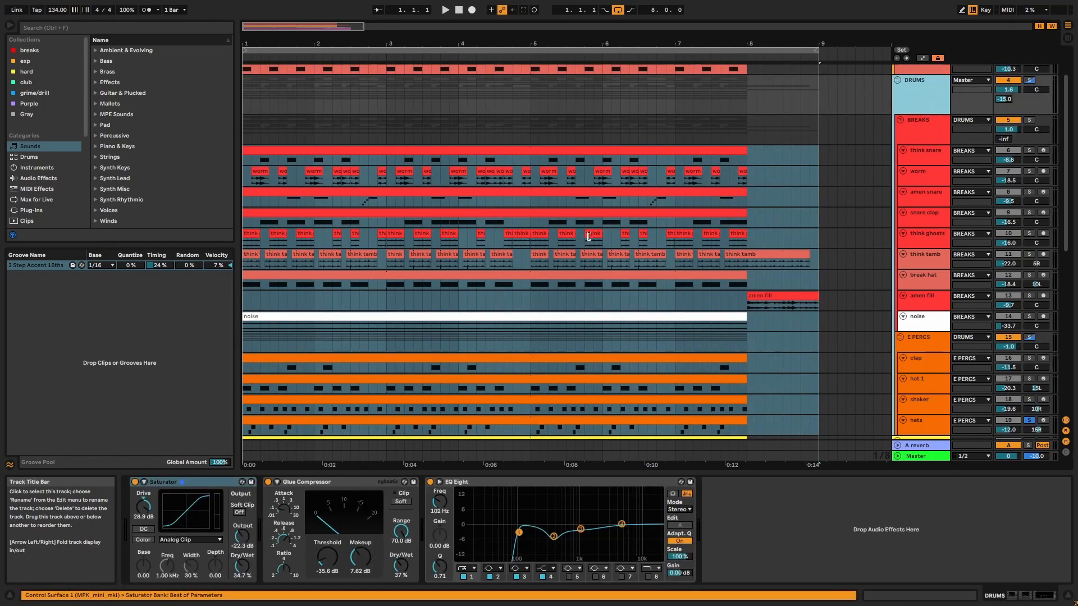
pyautogui.click(200, 480)
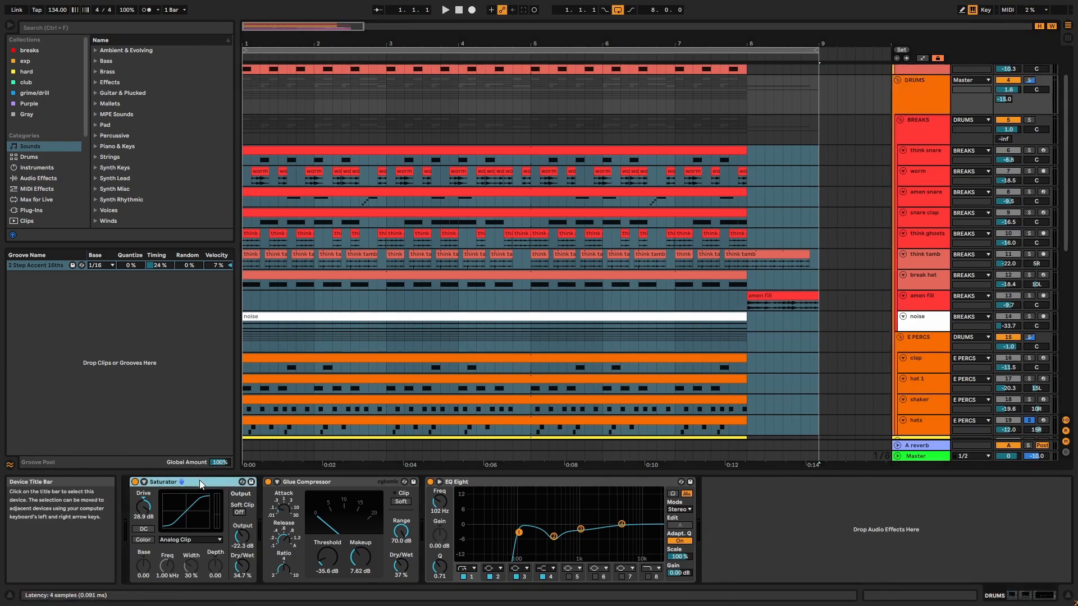
pyautogui.click(345, 481)
pyautogui.click(1030, 81)
pyautogui.press('space')
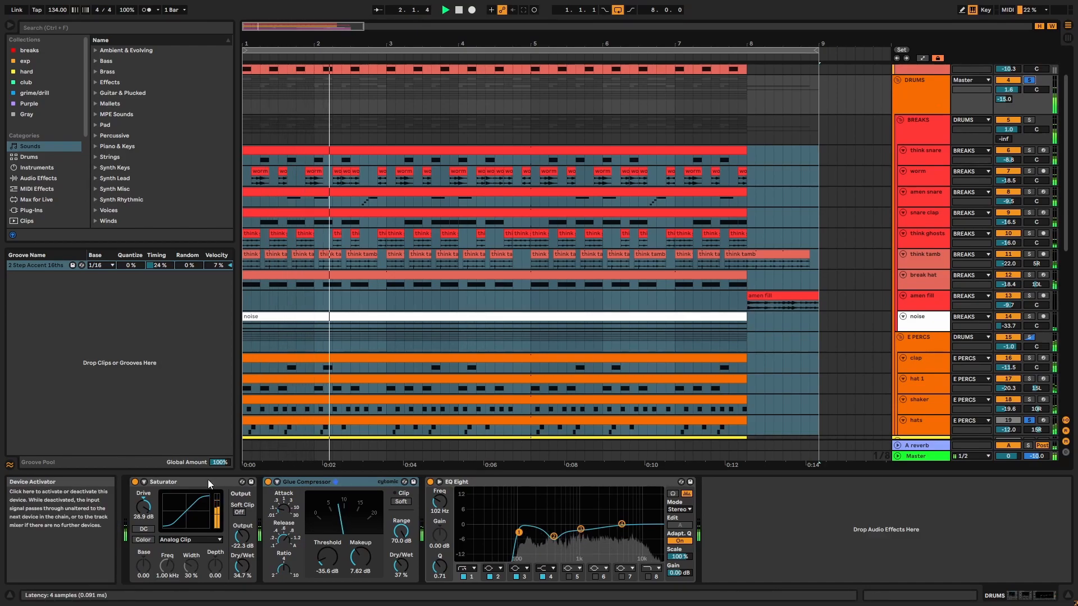
# Step: Compare the DRUMS group's sound with the Saturator and Glue Compressor bypassed and active, restoring both devices
pyautogui.click(135, 482)
pyautogui.click(268, 481)
pyautogui.click(268, 482)
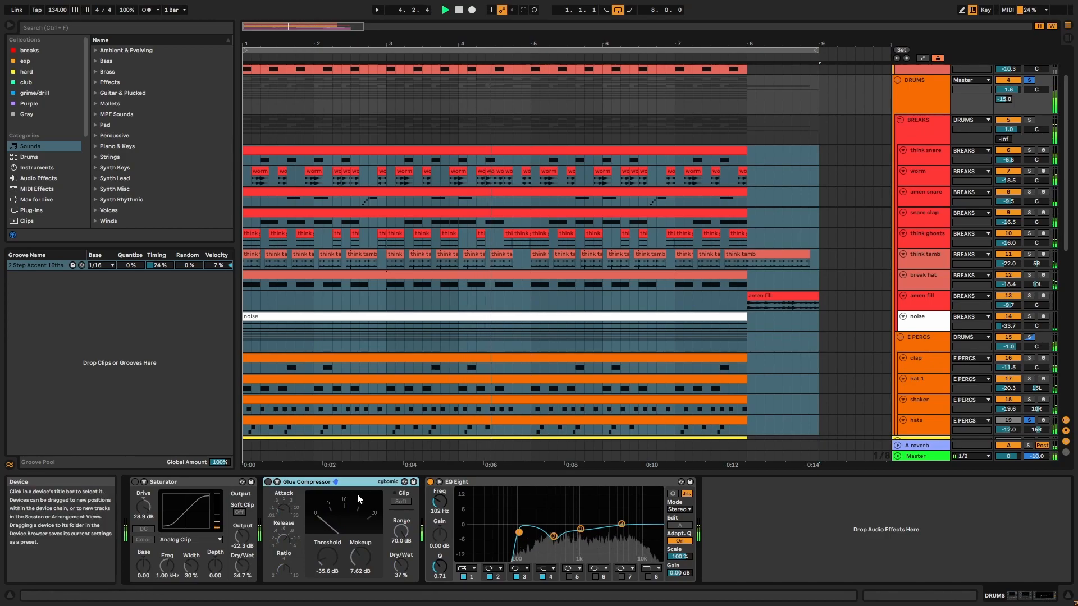
pyautogui.hotkey('ctrl', 'z')
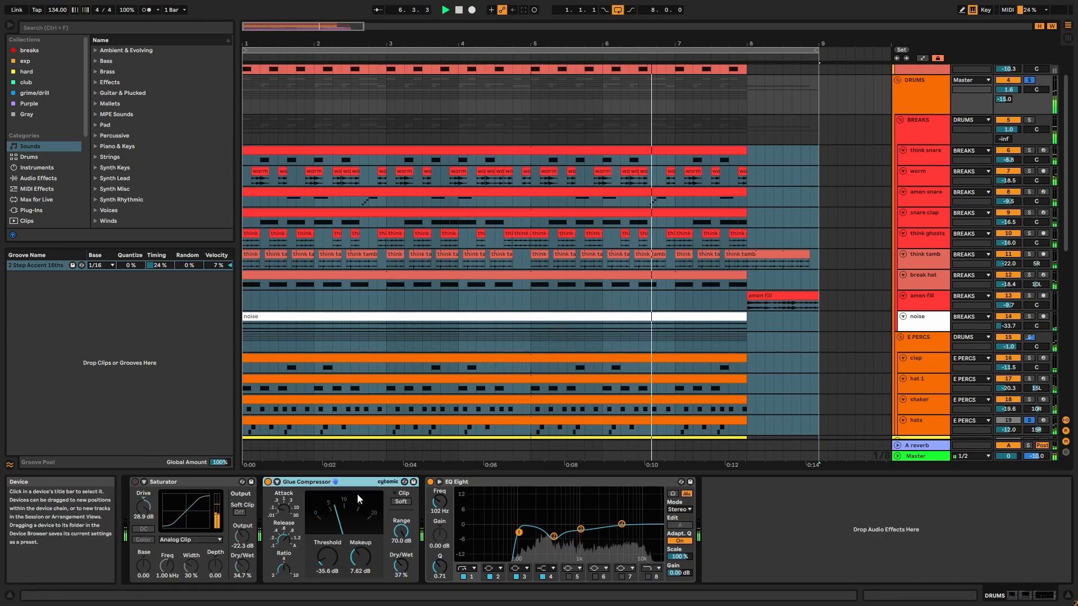
pyautogui.hotkey('ctrl', 'y')
pyautogui.hotkey('ctrl', 'y')
pyautogui.hotkey('ctrl', 'z')
pyautogui.hotkey('ctrl', 'z')
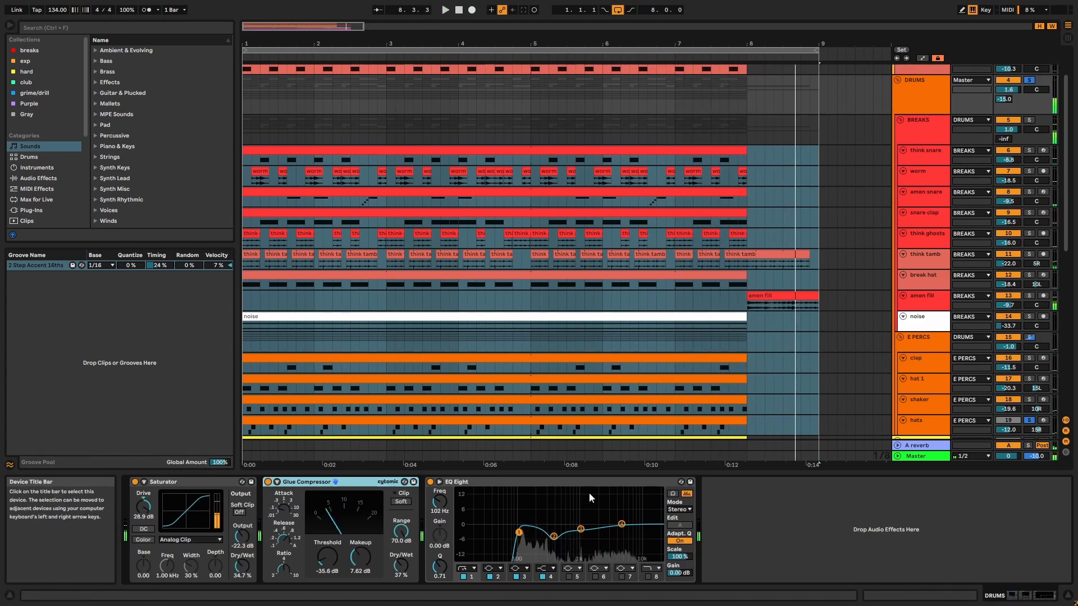
# Step: Inspect the second band of the DRUMS group's EQ Eight and the convolution settings of the A reverb return's Hybrid Reverb
pyautogui.click(564, 482)
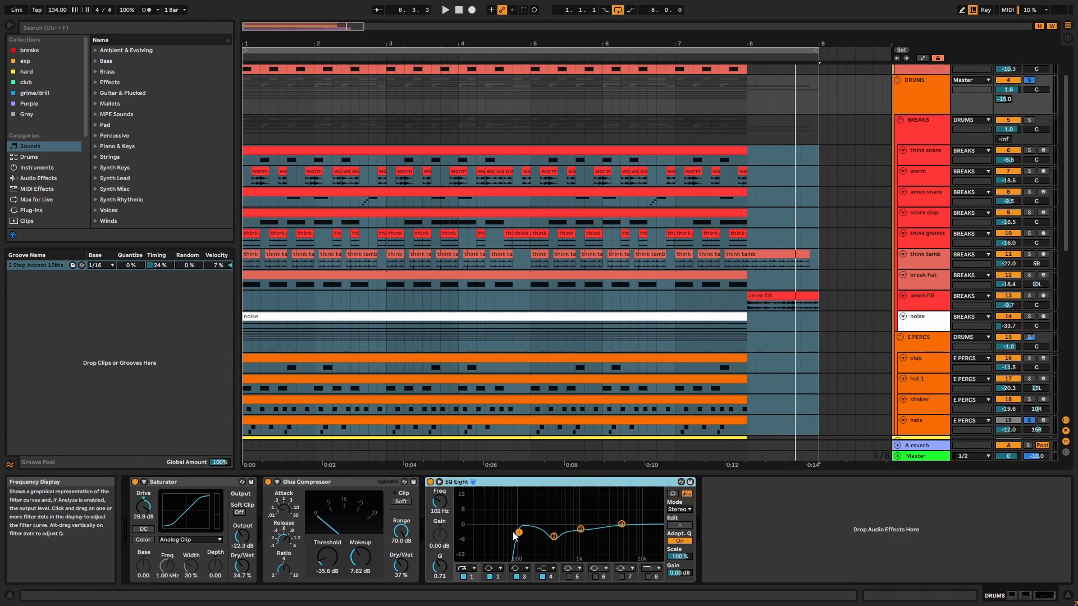
pyautogui.click(553, 538)
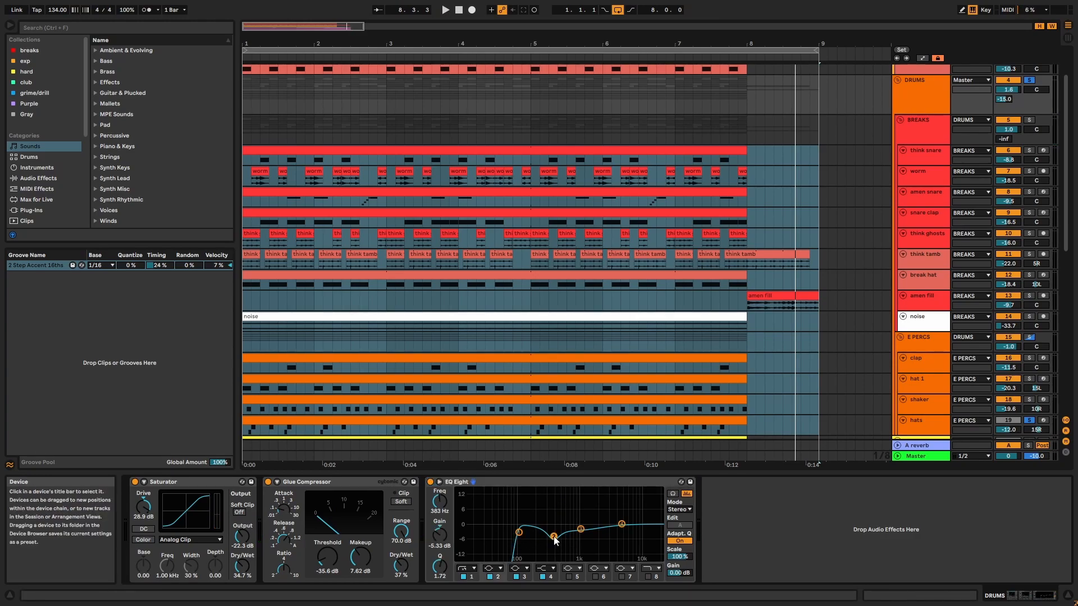
pyautogui.click(919, 446)
pyautogui.click(489, 481)
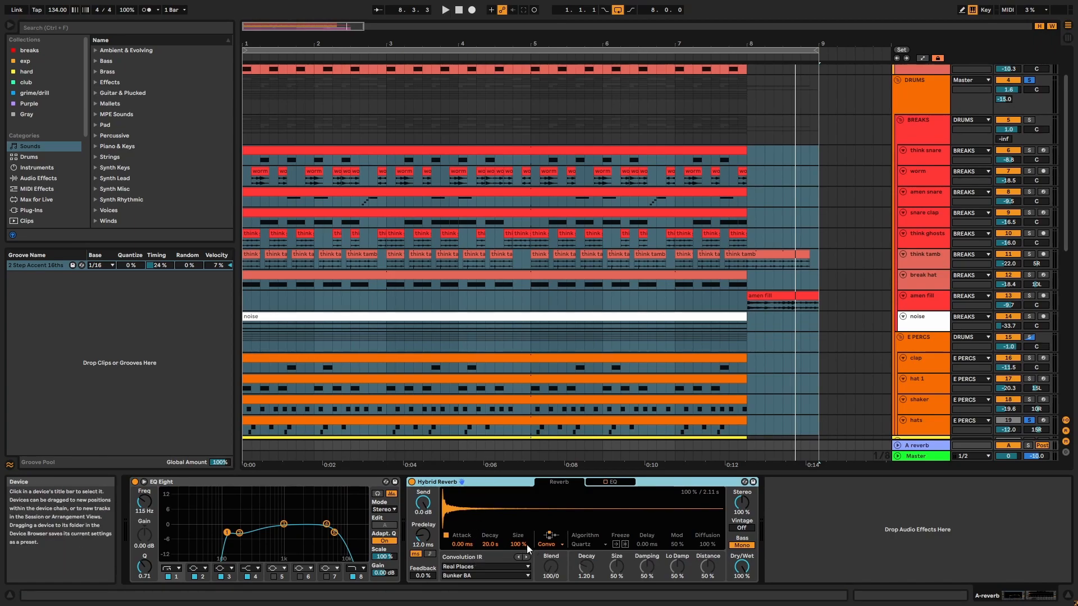
pyautogui.click(553, 545)
pyautogui.click(544, 537)
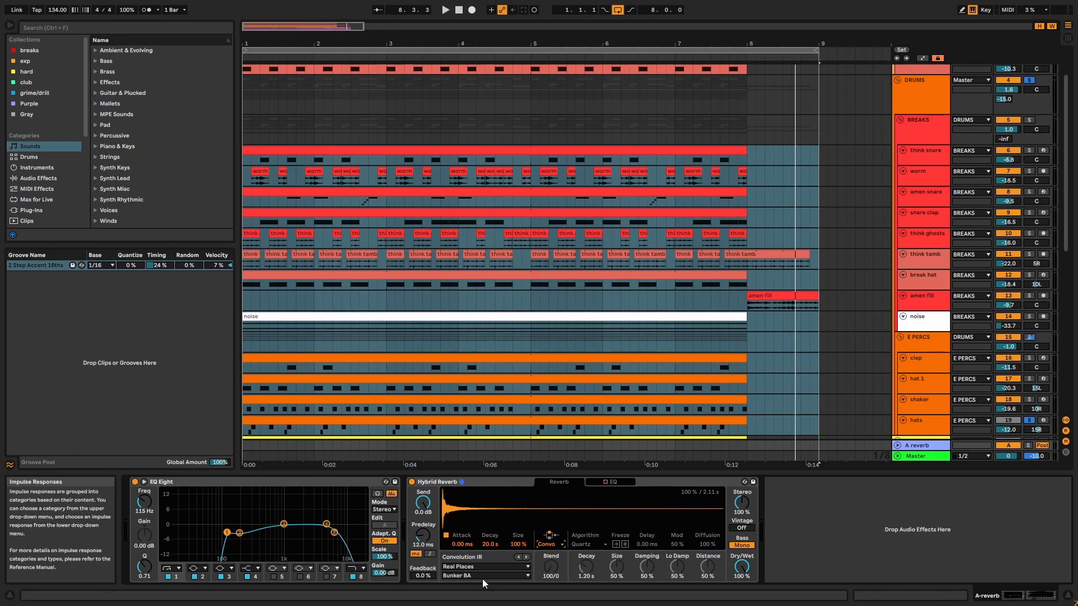
# Step: Play the bass track in solo, view its clip's MIDI notes, and return to the track's devices
pyautogui.scroll(-10, 606, 421)
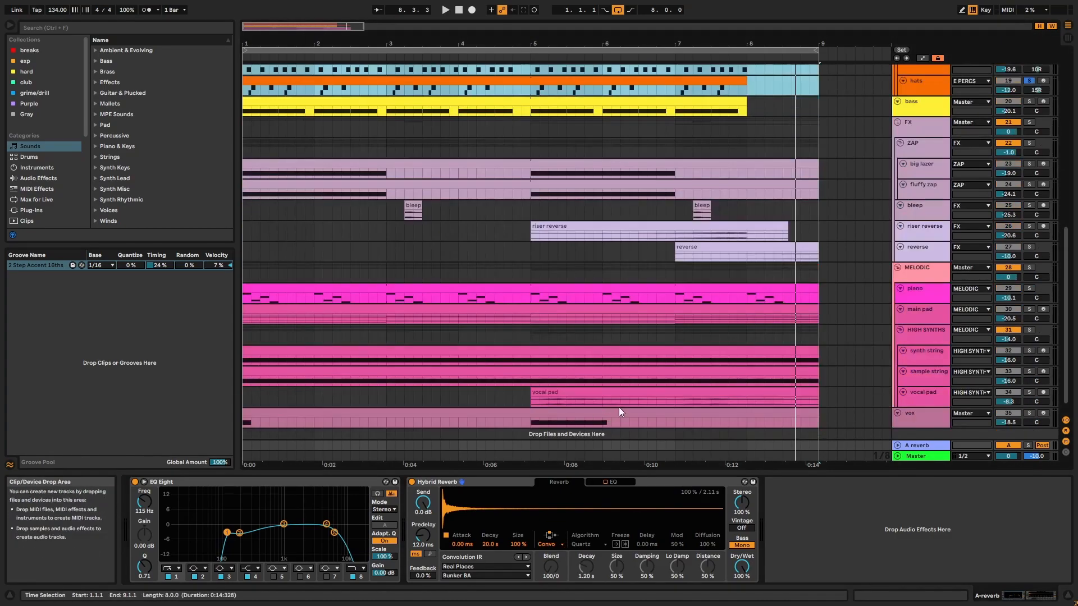
pyautogui.scroll(1, 618, 407)
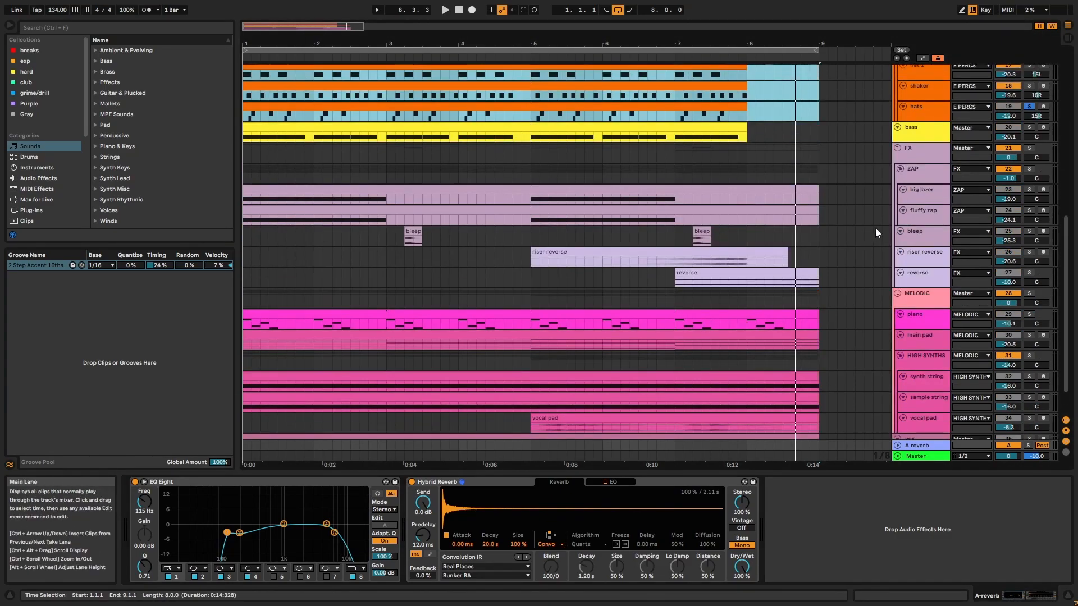
pyautogui.click(1029, 127)
pyautogui.doubleClick(692, 129)
pyautogui.press('space')
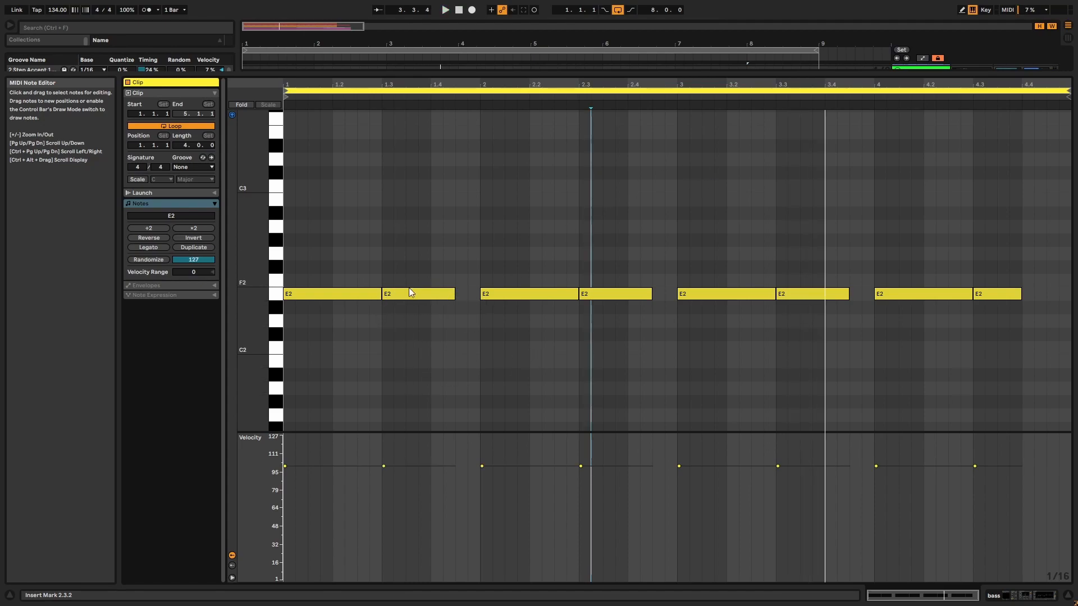
pyautogui.moveTo(493, 78); pyautogui.dragTo(512, 12)
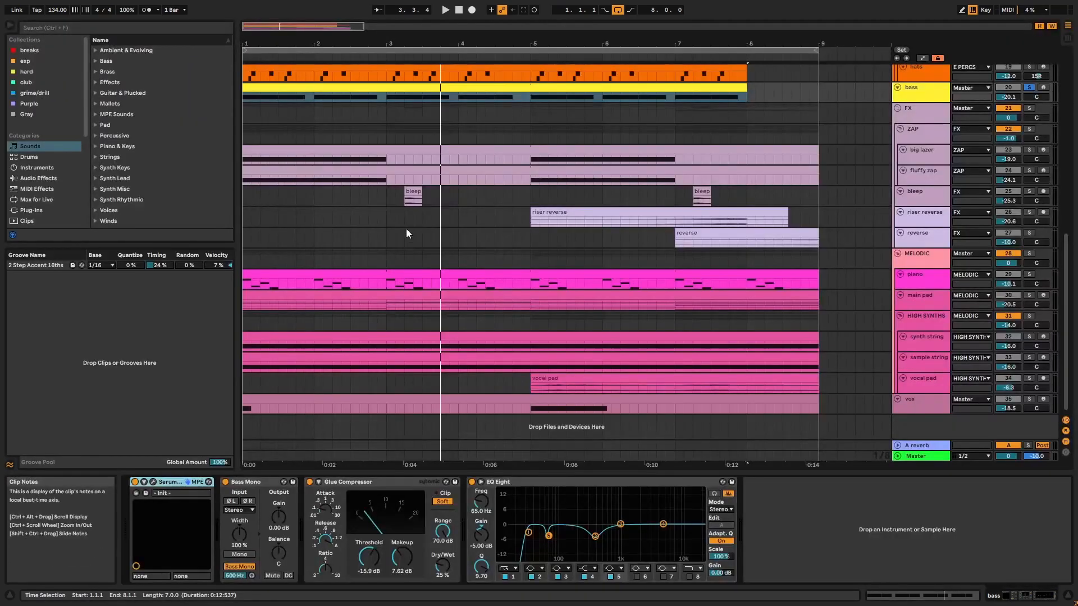
# Step: Open the bass track's Serum instrument, check LFO 2's modulation of the filter cutoff, and listen to the bass
pyautogui.click(154, 482)
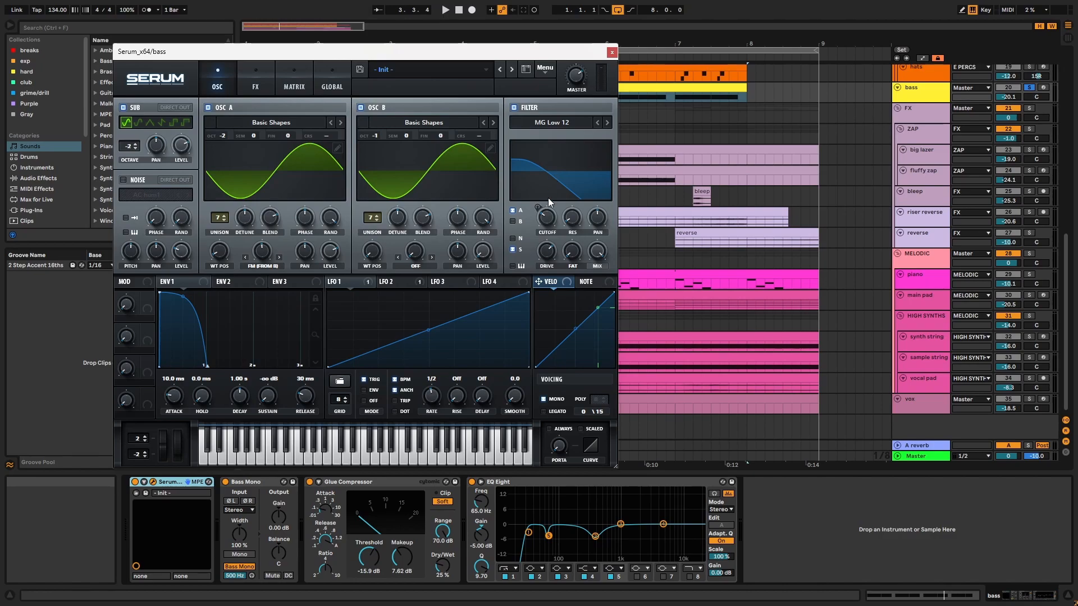
pyautogui.click(402, 281)
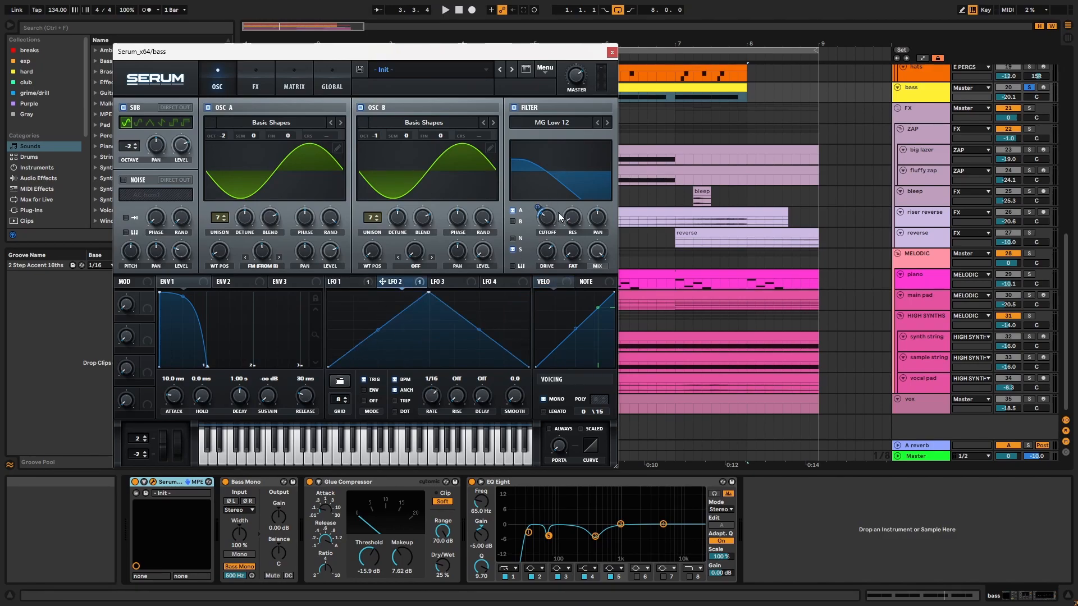
pyautogui.moveTo(548, 219)
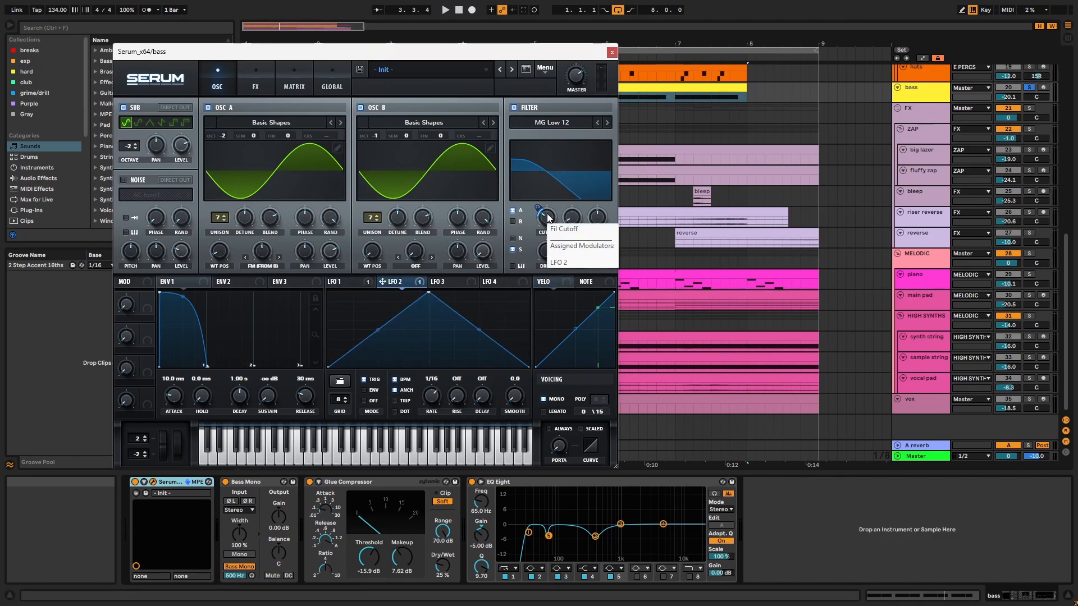
pyautogui.press('space')
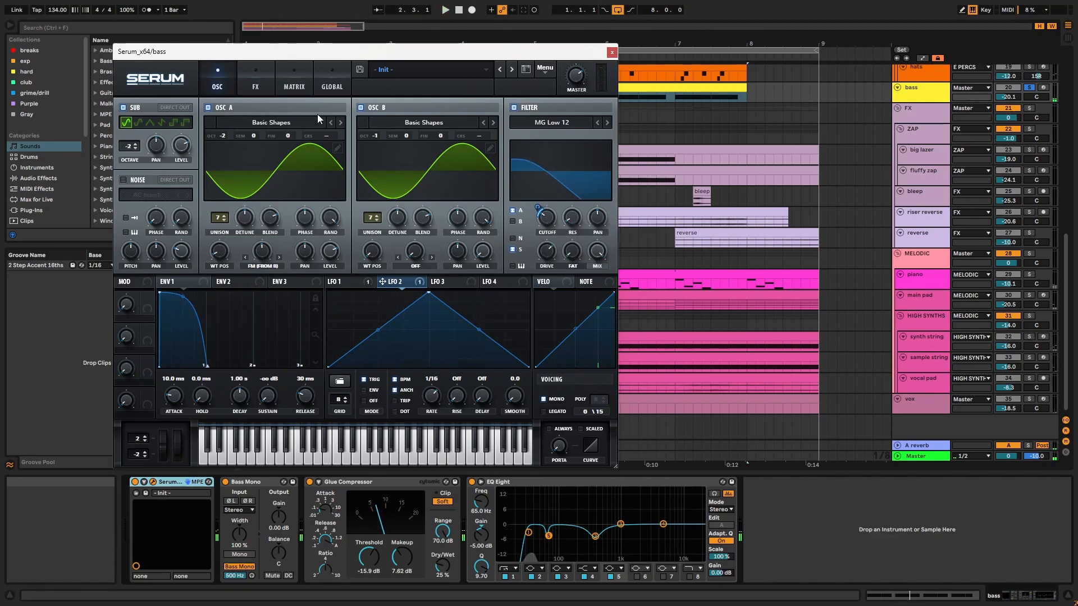
# Step: View Serum's modulation matrix and the LFO 1 shape while playing the bass
pyautogui.click(298, 86)
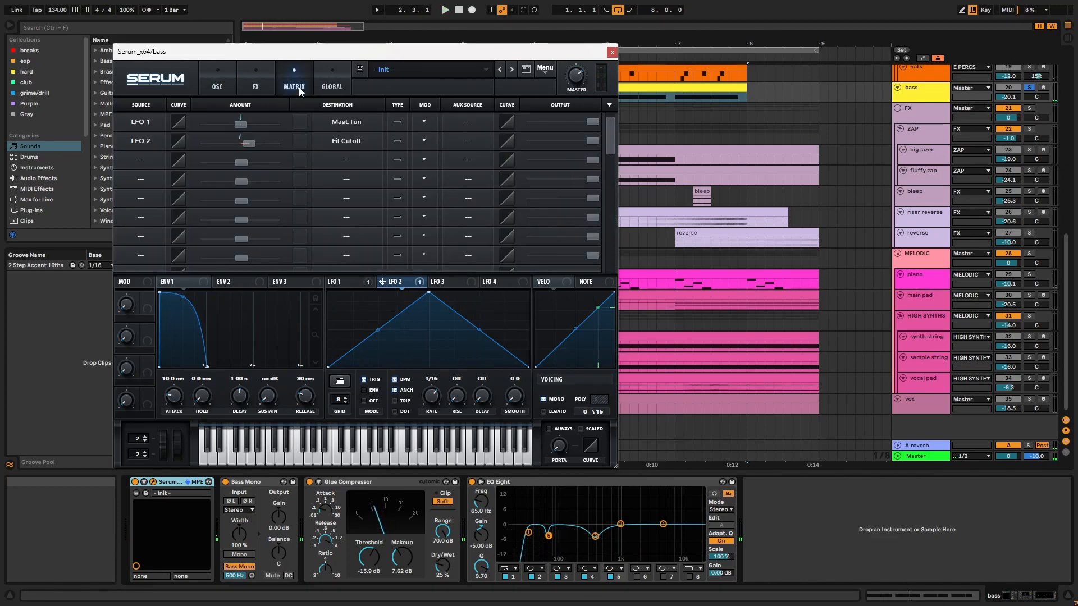
pyautogui.click(334, 283)
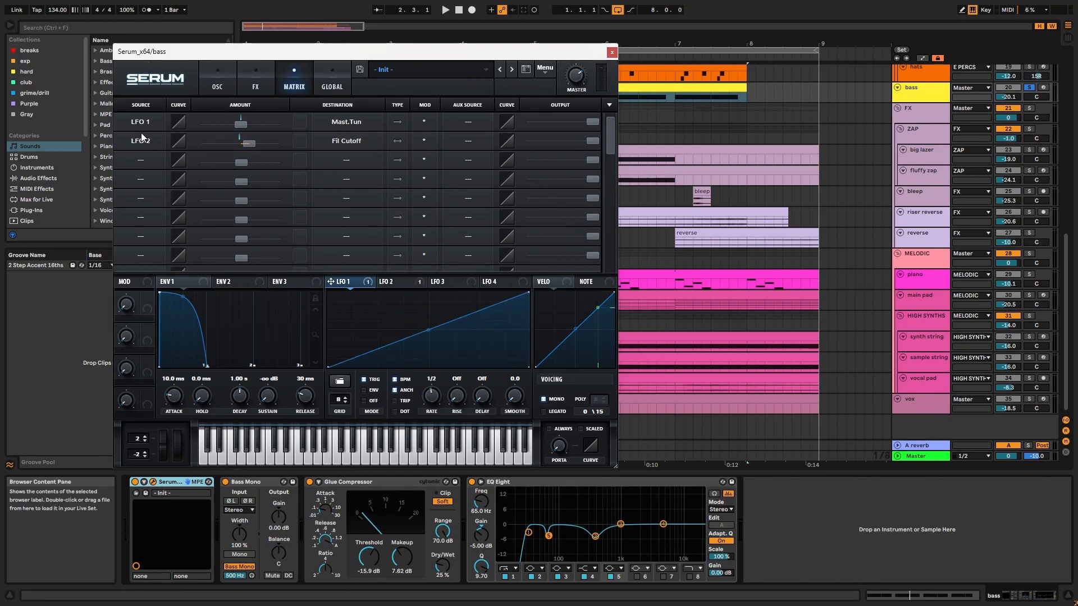
pyautogui.press('space')
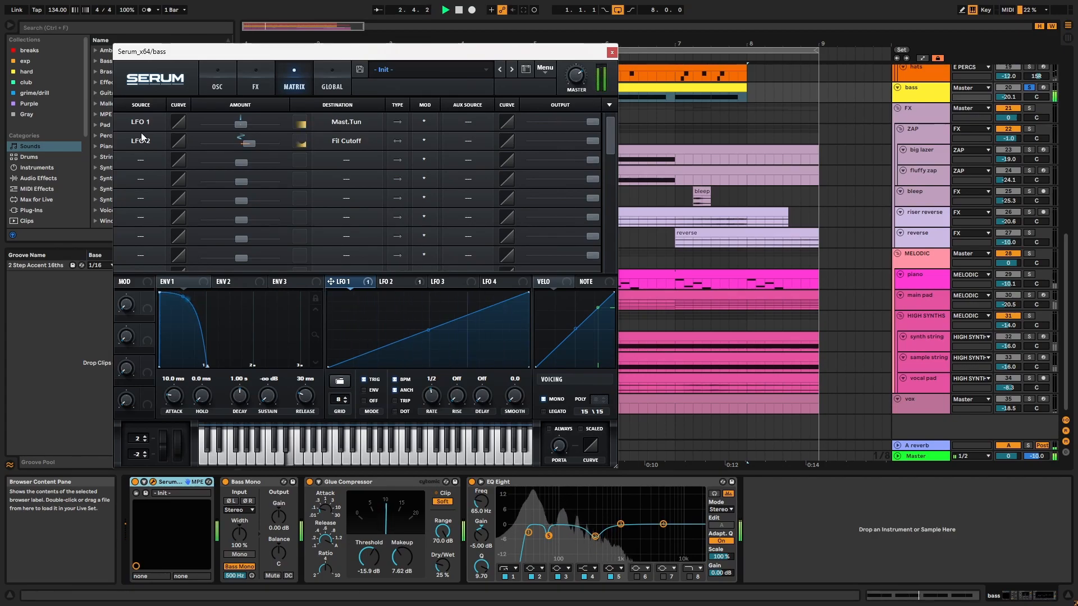
# Step: Check Serum's distortion effect on the bass, close the plug-in, and inspect the track's Bass Mono, Glue Compressor and EQ Eight
pyautogui.click(254, 82)
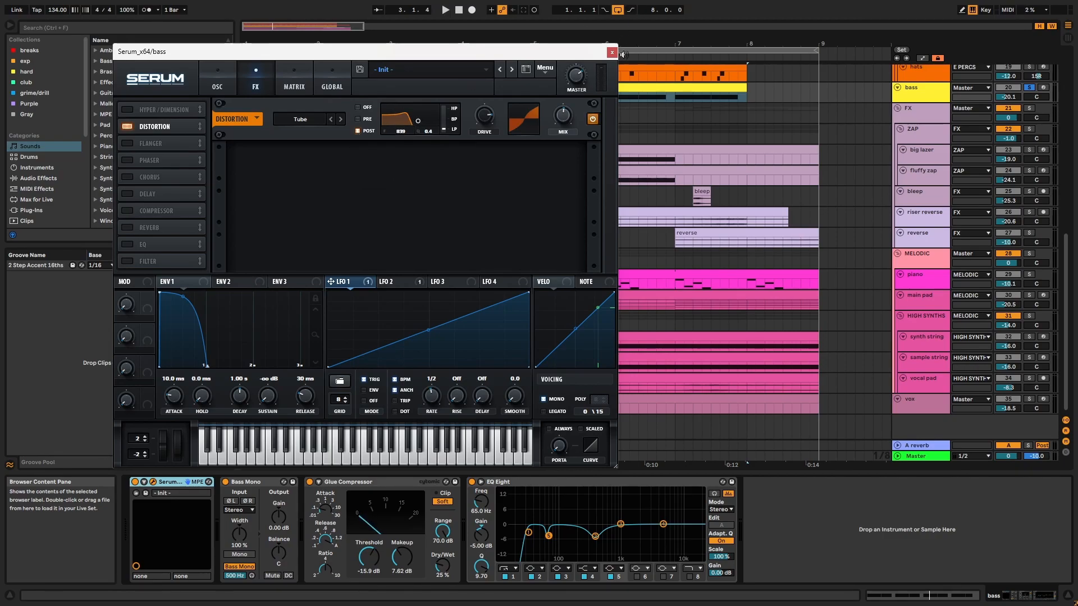
pyautogui.click(612, 52)
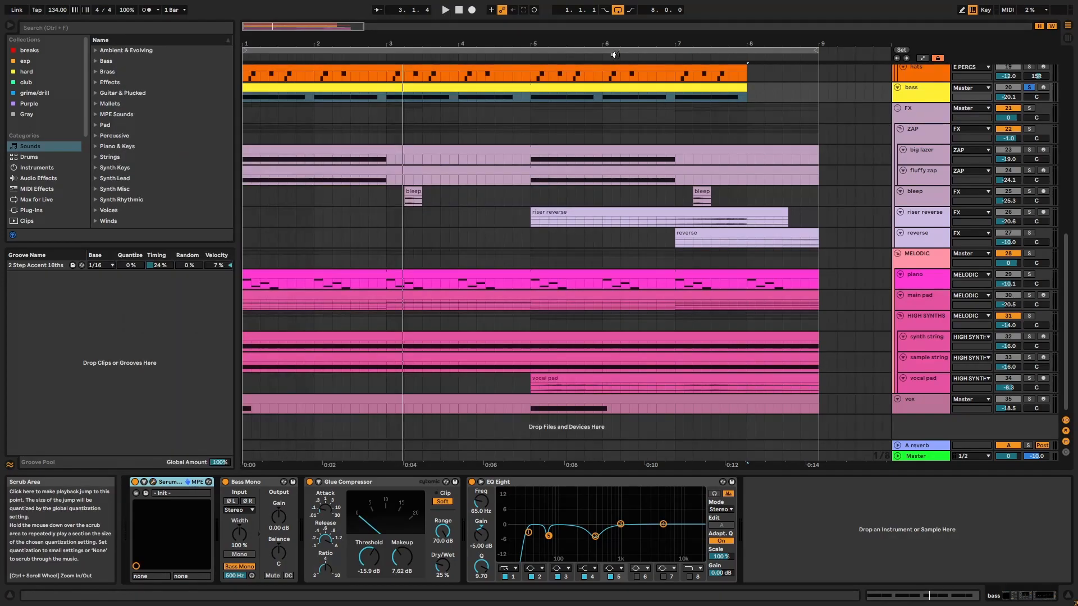
pyautogui.click(250, 481)
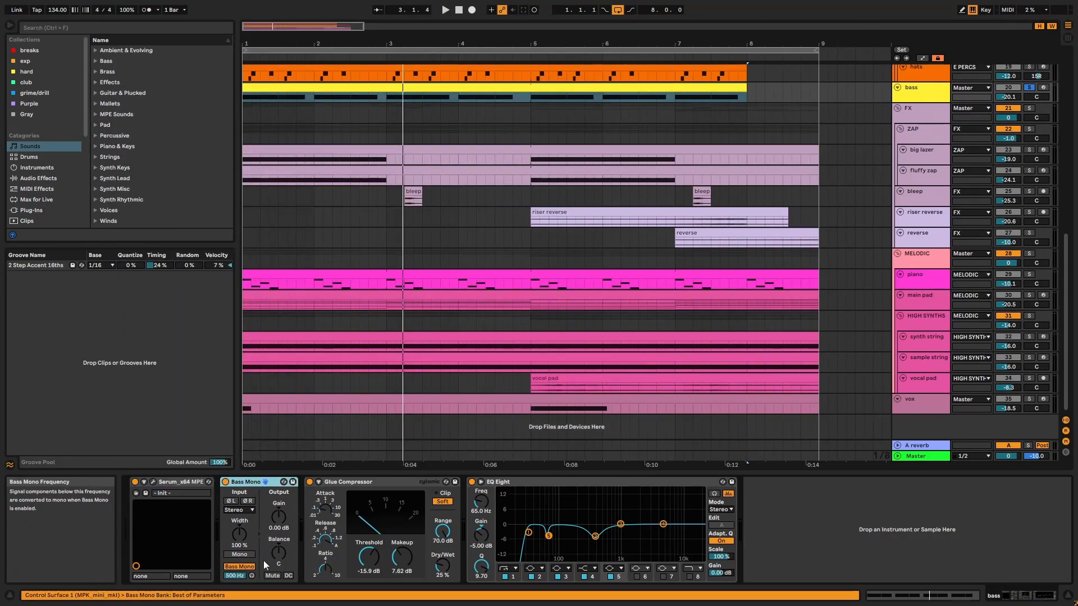
pyautogui.click(353, 485)
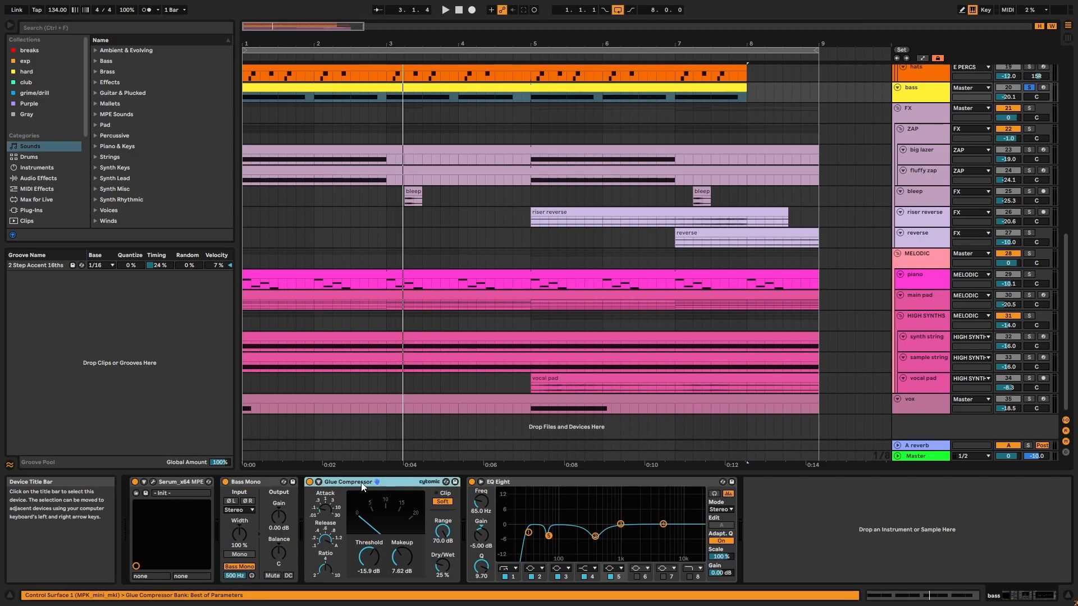
pyautogui.click(512, 486)
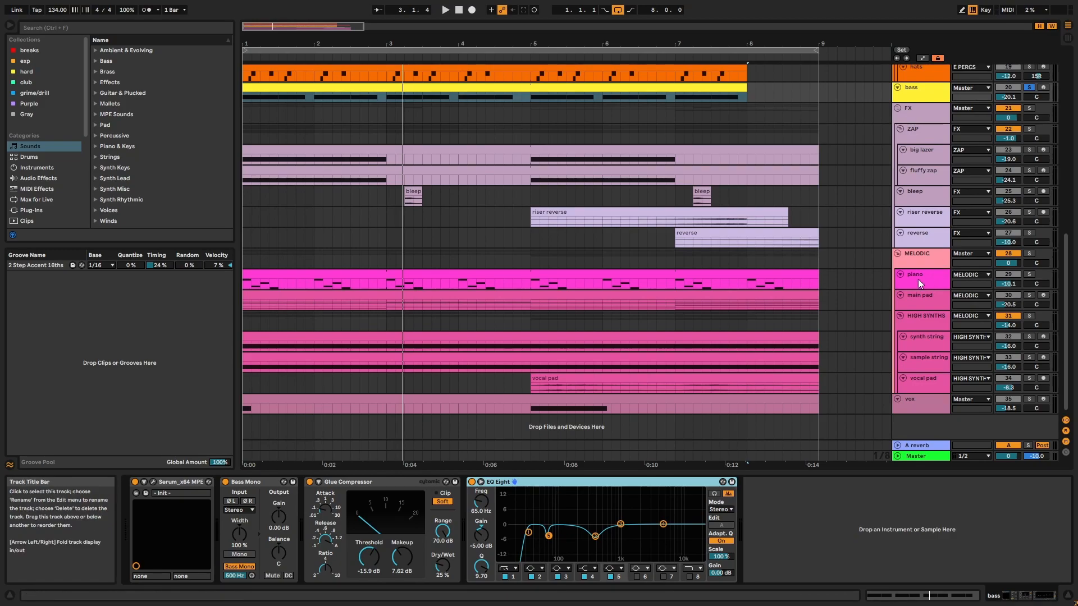
# Step: Solo the FX group, play it from the start of the arrangement, and optimize the arrangement's track heights
pyautogui.scroll(10, 918, 279)
pyautogui.click(921, 331)
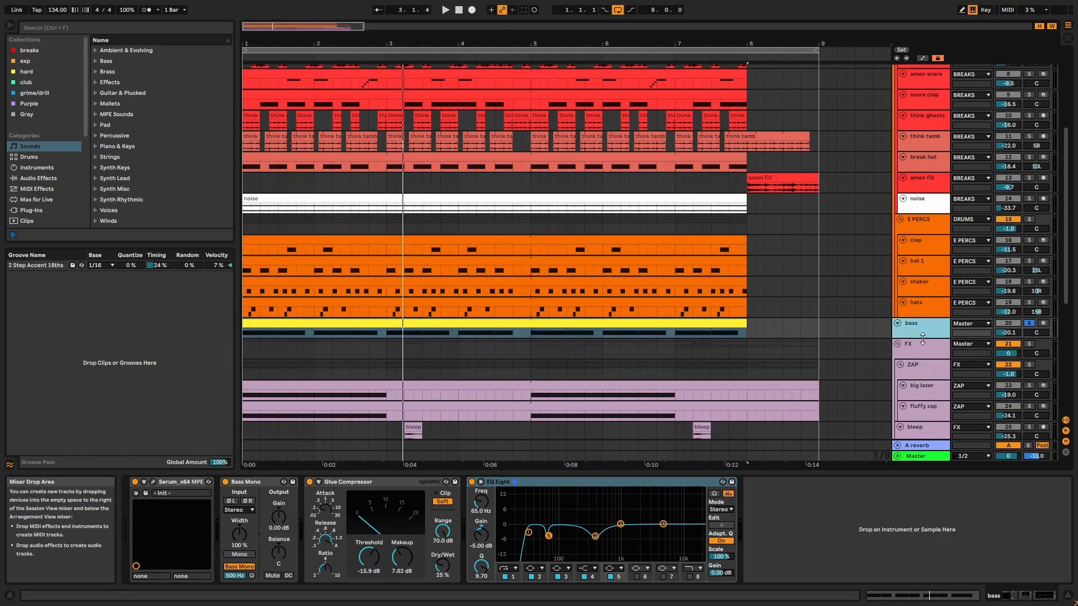
pyautogui.moveTo(922, 337); pyautogui.dragTo(922, 345)
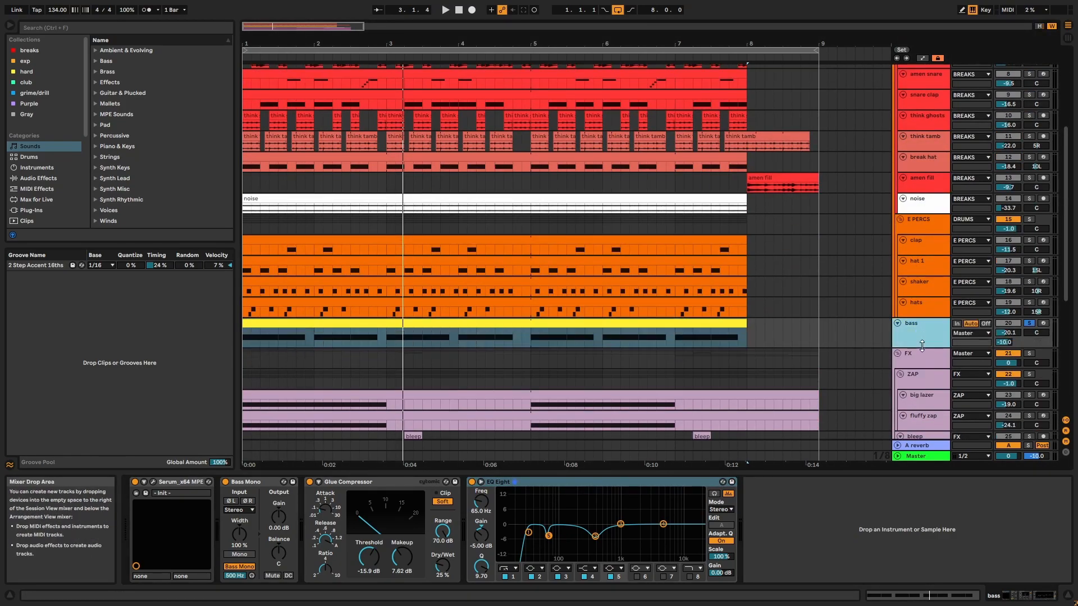
pyautogui.click(1030, 354)
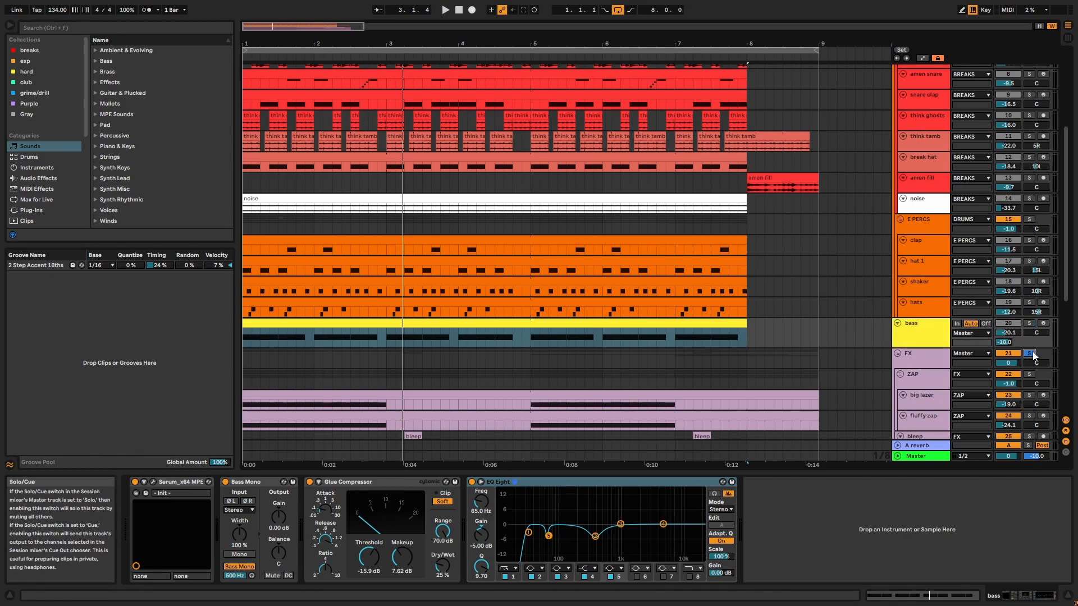
pyautogui.click(634, 393)
pyautogui.press('space')
pyautogui.scroll(-5, 874, 205)
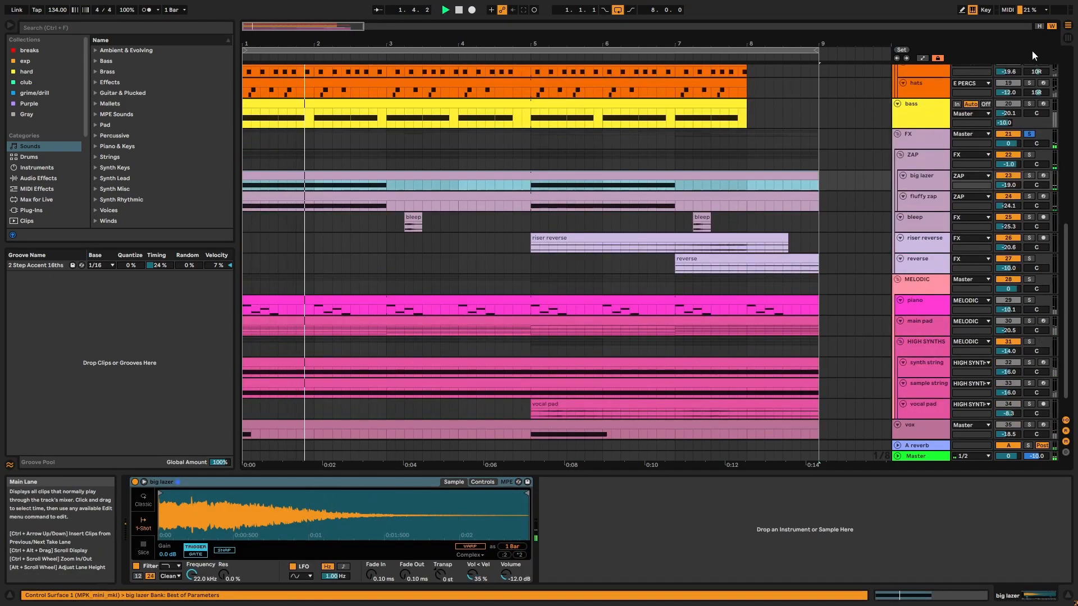
pyautogui.click(1038, 26)
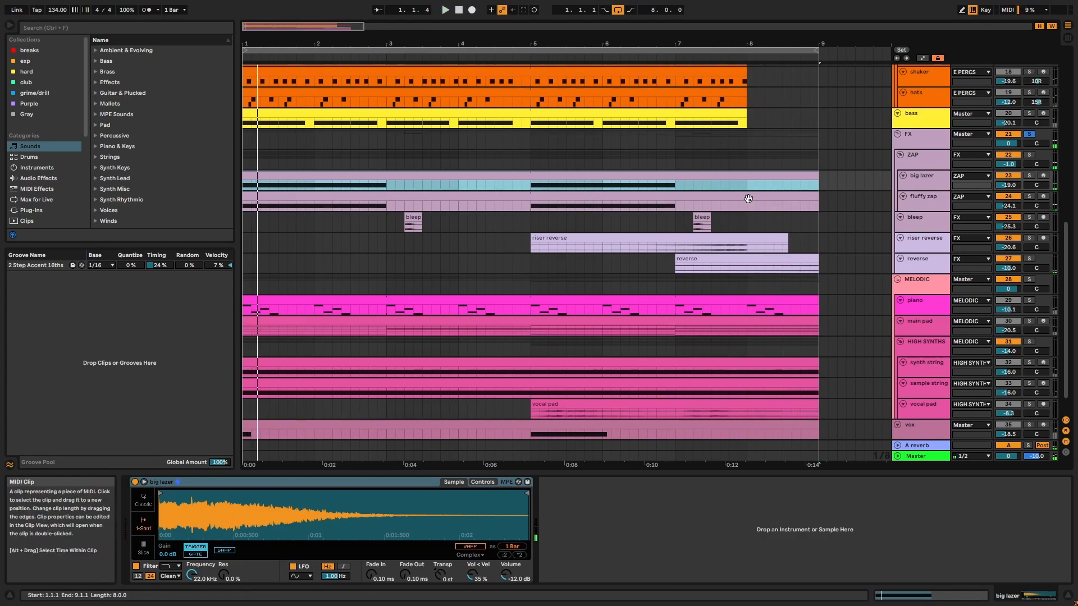
# Step: Audition the ZAP group in solo, and listen to the big lazer track alone from its clip's start
pyautogui.click(1029, 155)
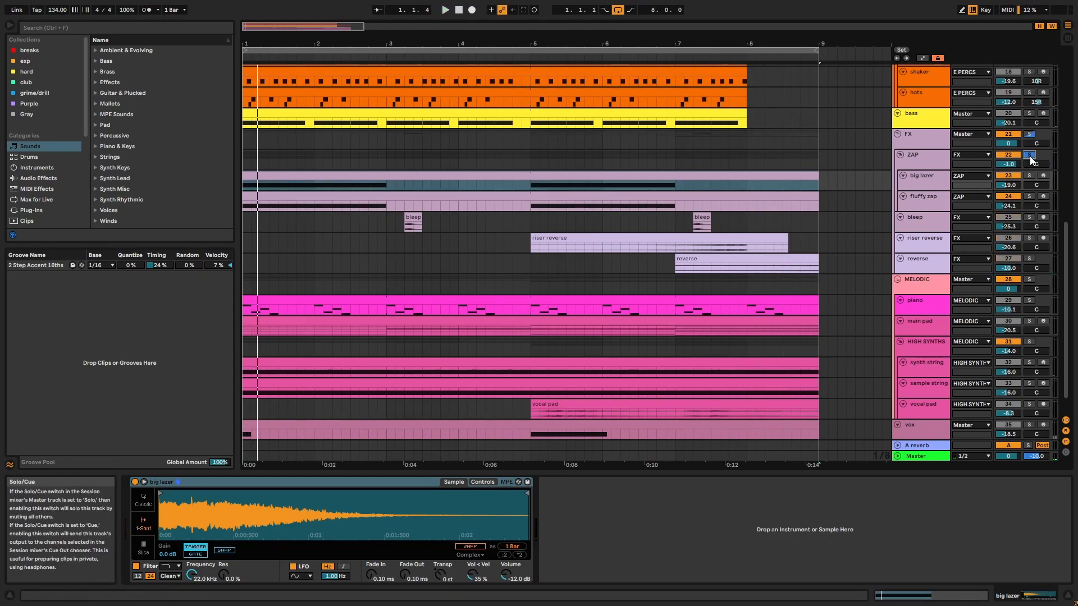
pyautogui.click(549, 177)
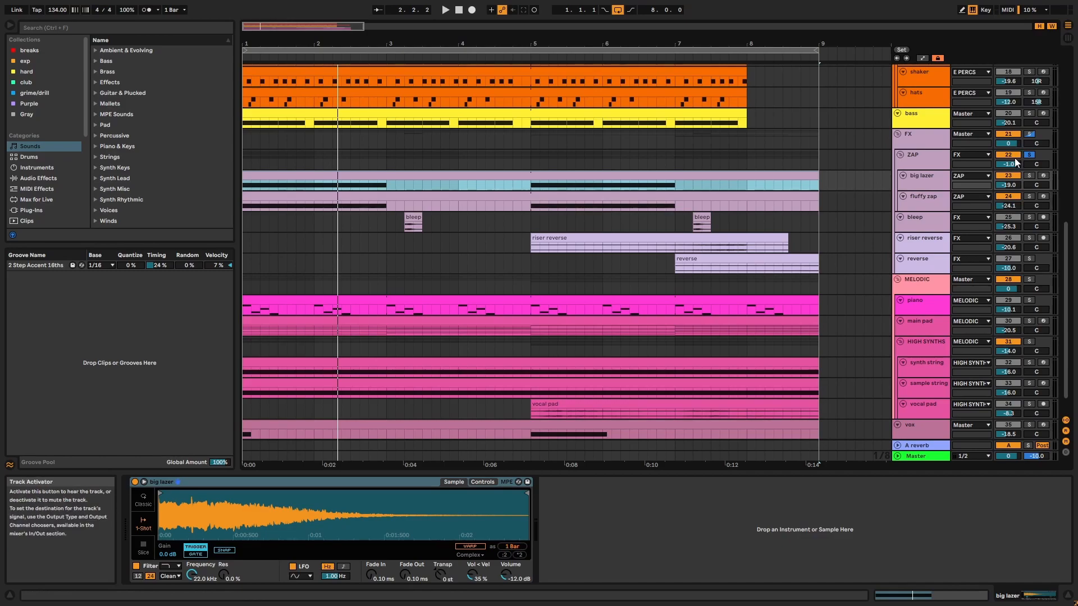
pyautogui.click(1029, 176)
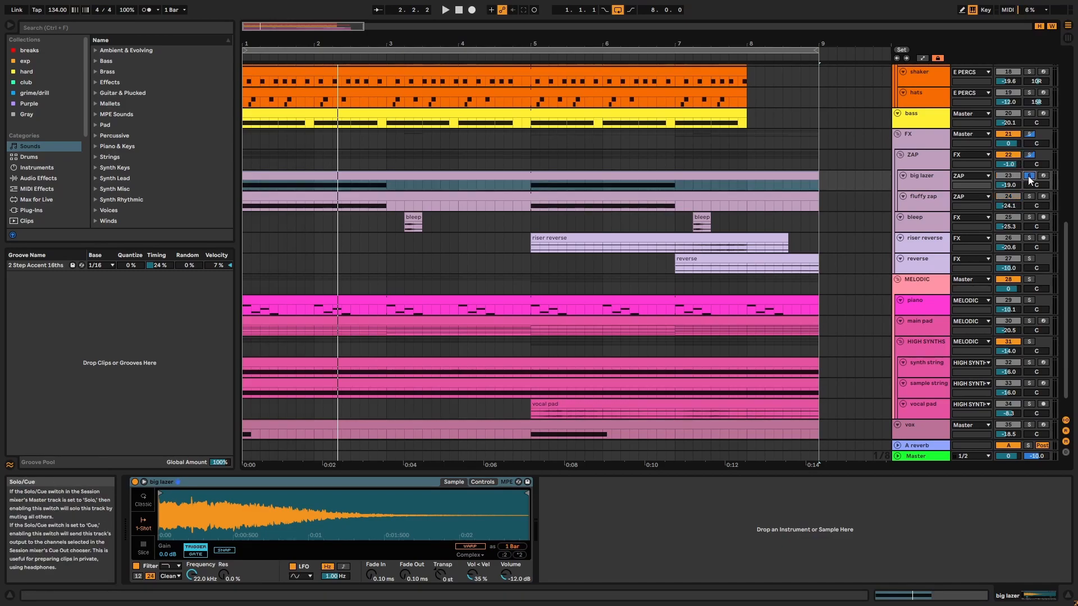
pyautogui.click(736, 178)
pyautogui.press('space')
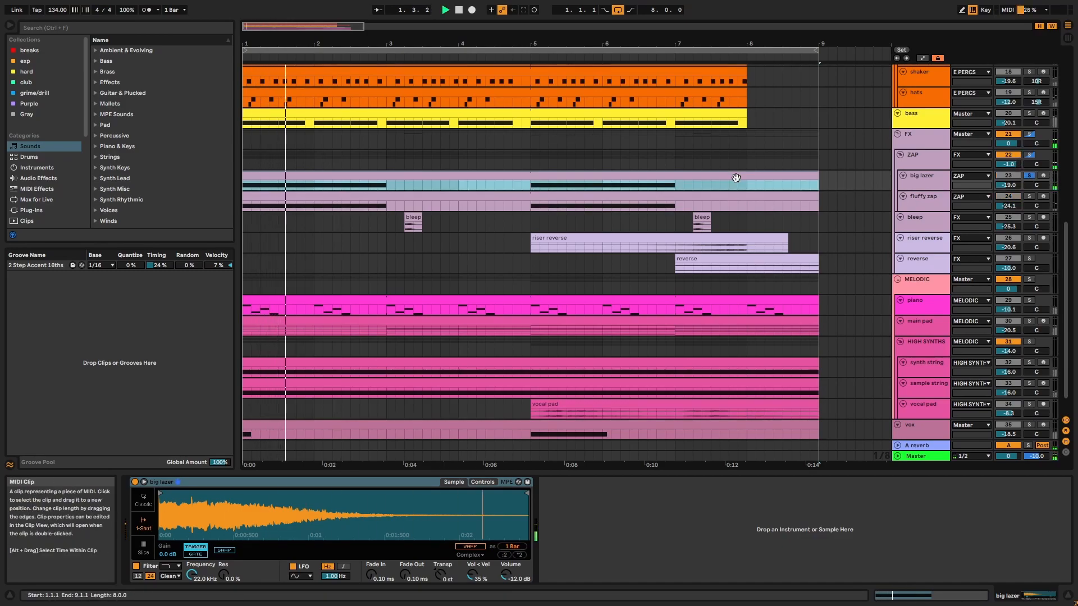
# Step: Solo the fluffy zap track, play its clip from the start, and stop playback
pyautogui.click(933, 201)
pyautogui.click(1029, 197)
pyautogui.click(741, 194)
pyautogui.press('space')
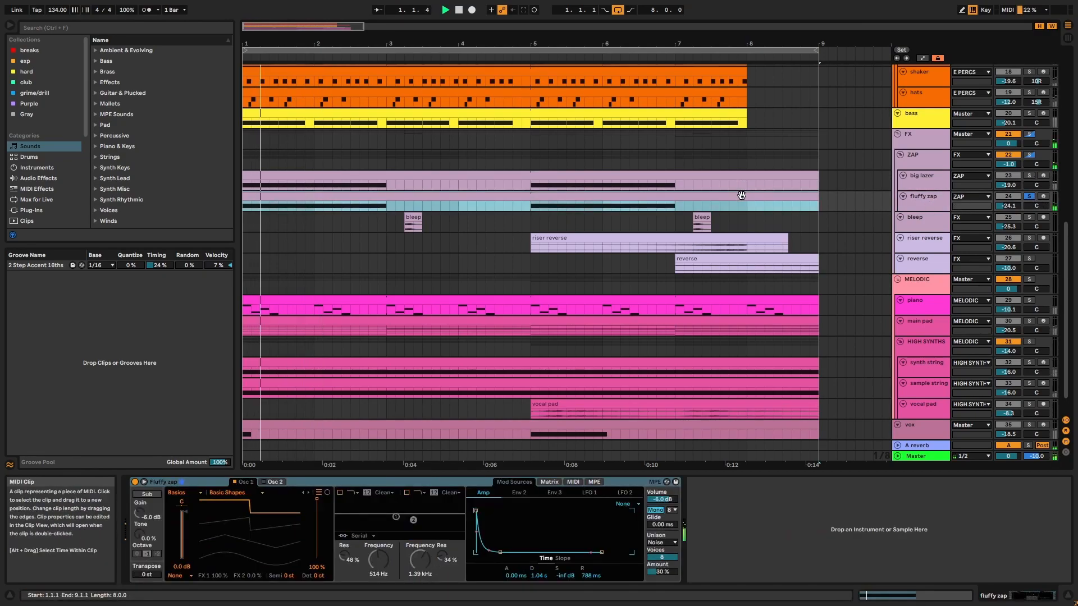
pyautogui.press('space')
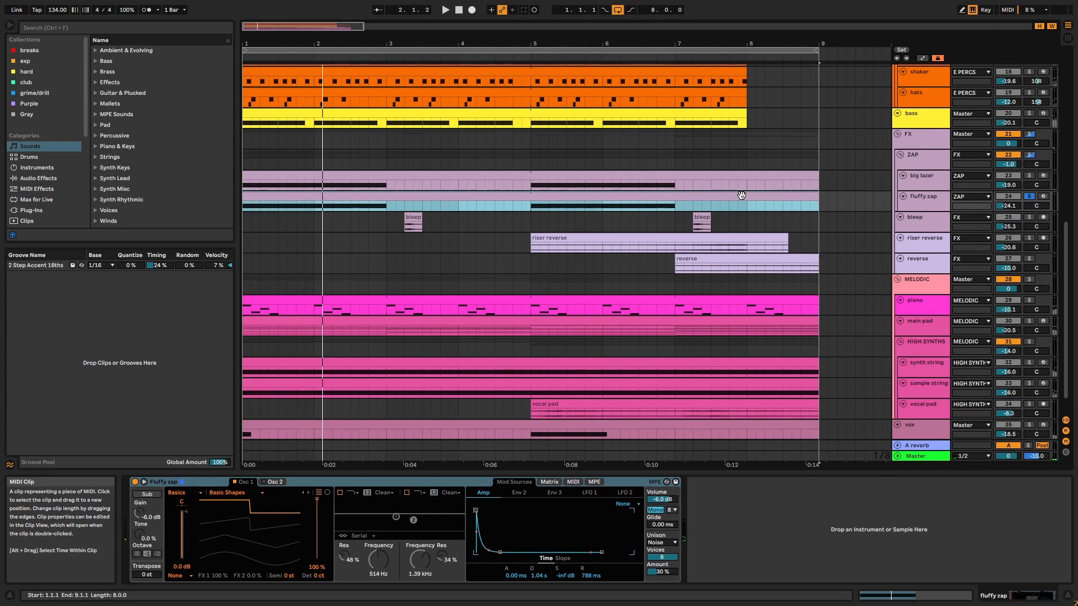
# Step: Inspect the fluffy zap track's wavetable synth and the Echo on the ZAP group
pyautogui.click(941, 197)
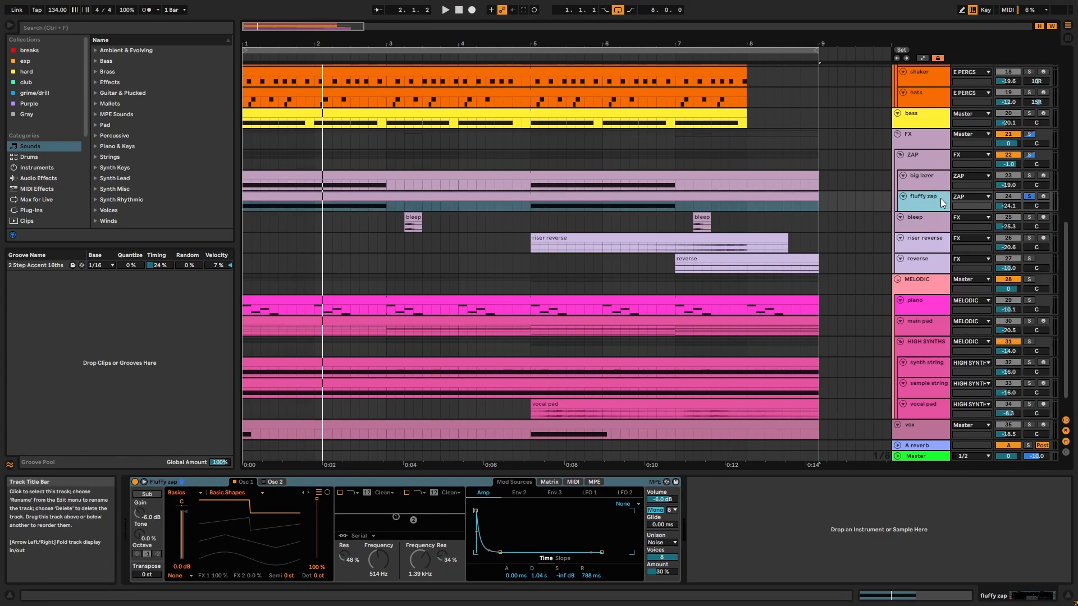
pyautogui.click(197, 482)
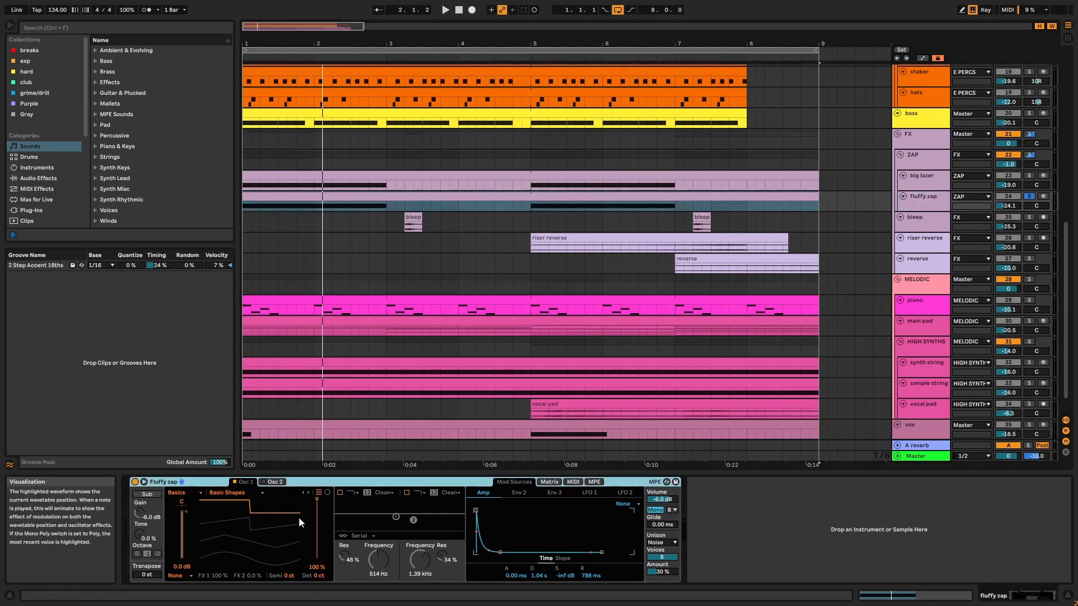
pyautogui.click(925, 155)
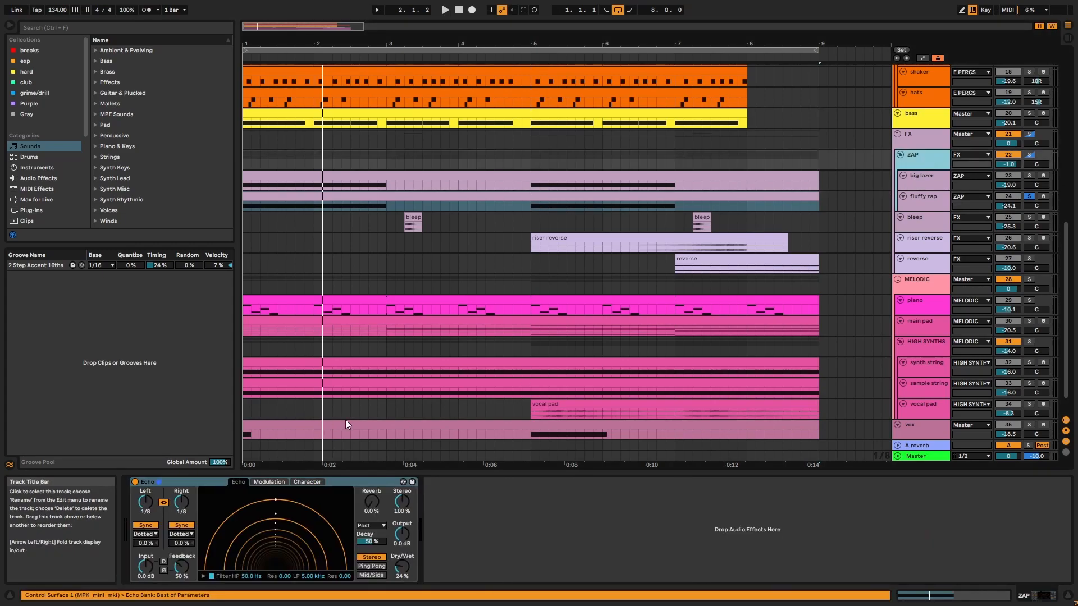
pyautogui.click(349, 481)
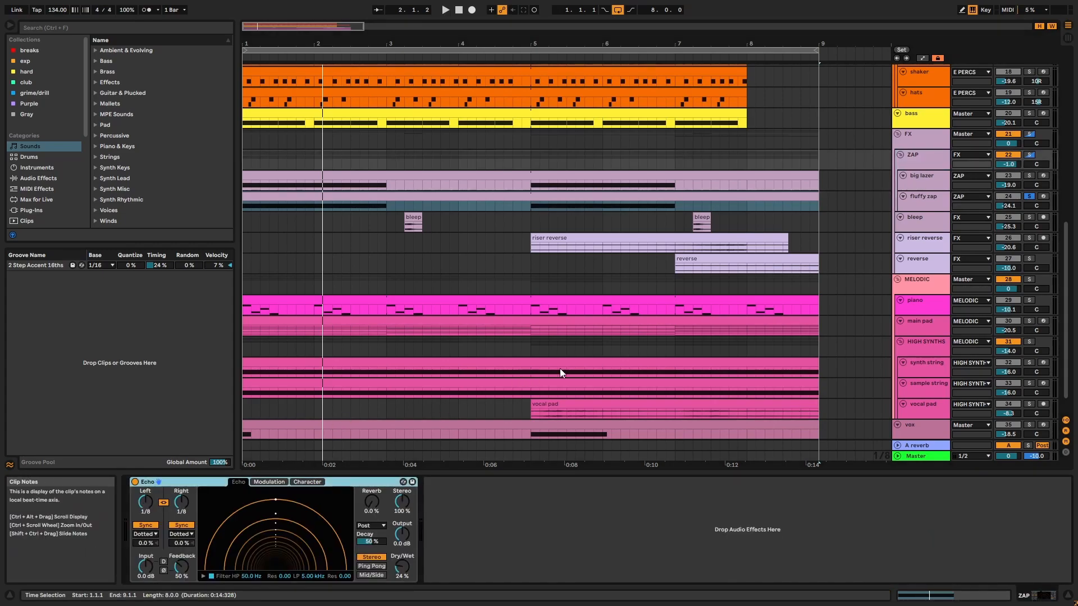
# Step: Solo the bleep track, play from its first clip, and inspect the track's Erosion and Echo effects
pyautogui.click(1029, 217)
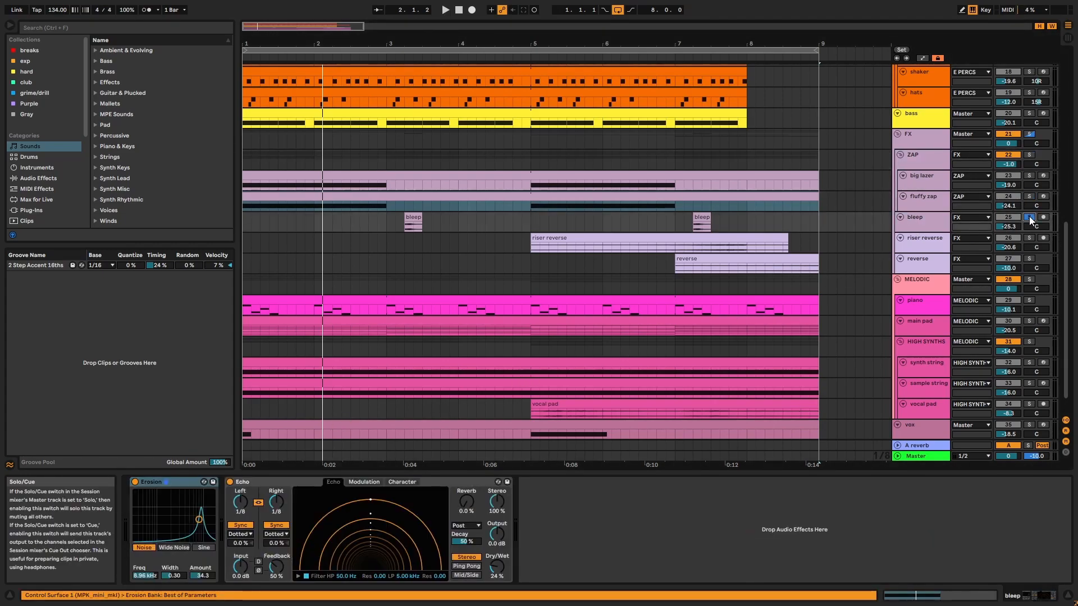
pyautogui.click(413, 219)
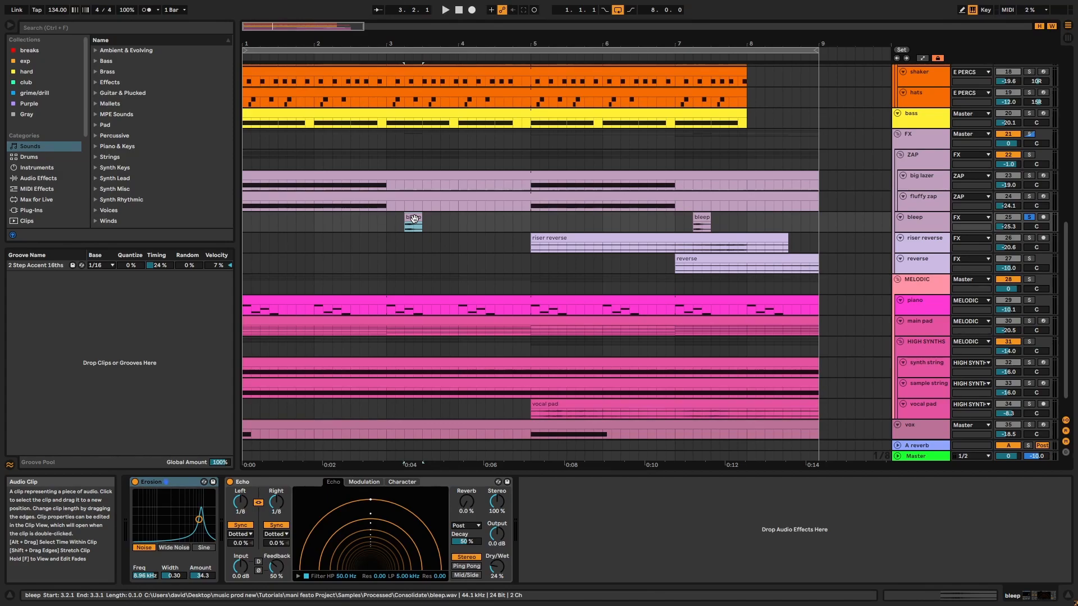
pyautogui.press('space')
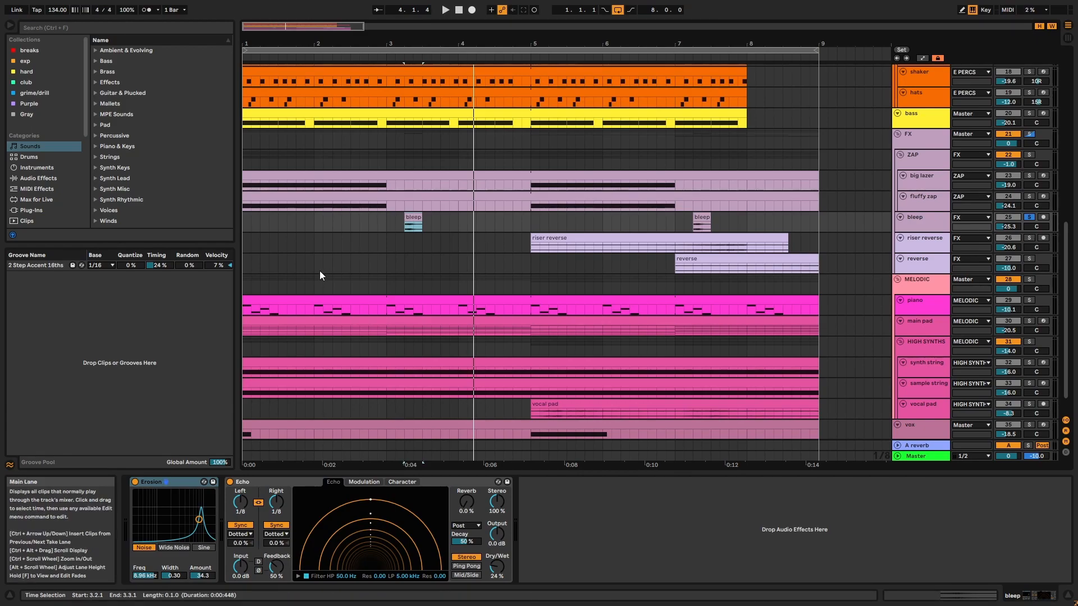
pyautogui.click(166, 481)
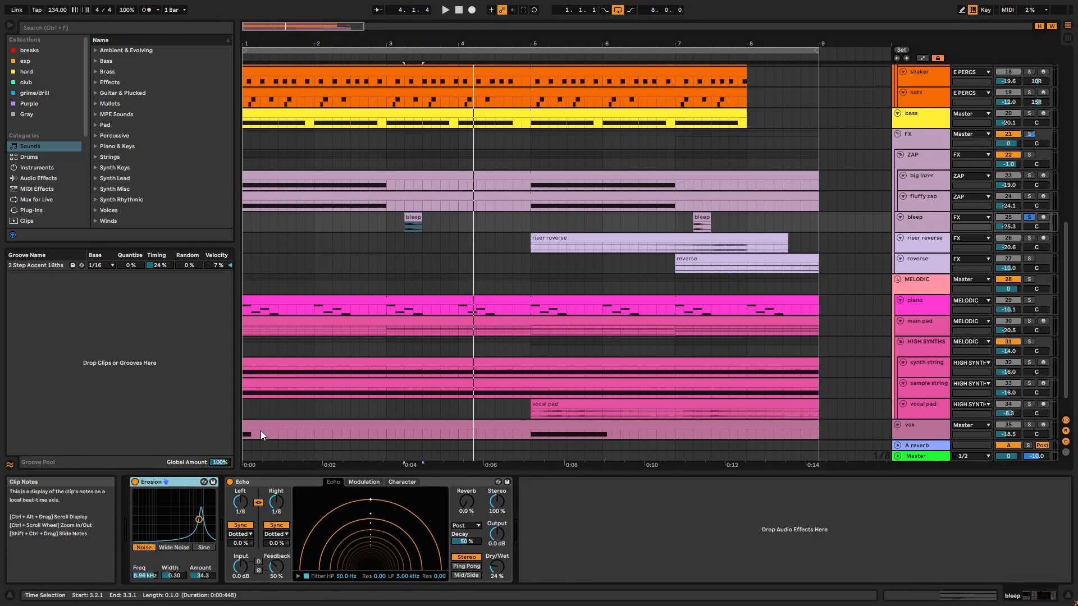
pyautogui.press('space')
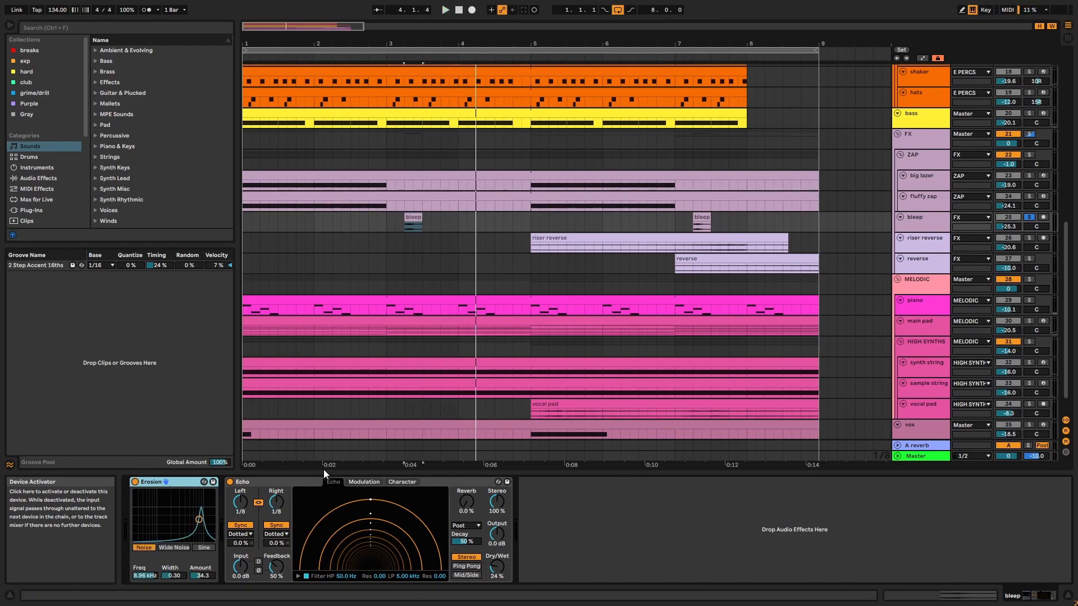
pyautogui.click(287, 481)
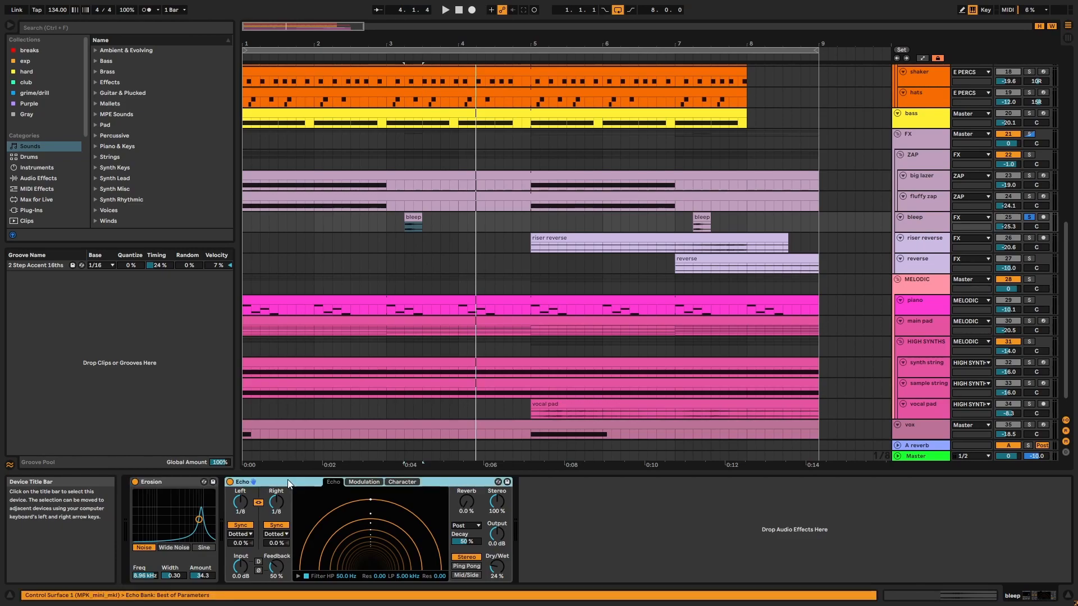
# Step: Solo the riser reverse track and listen to its clip
pyautogui.click(920, 250)
pyautogui.click(1029, 238)
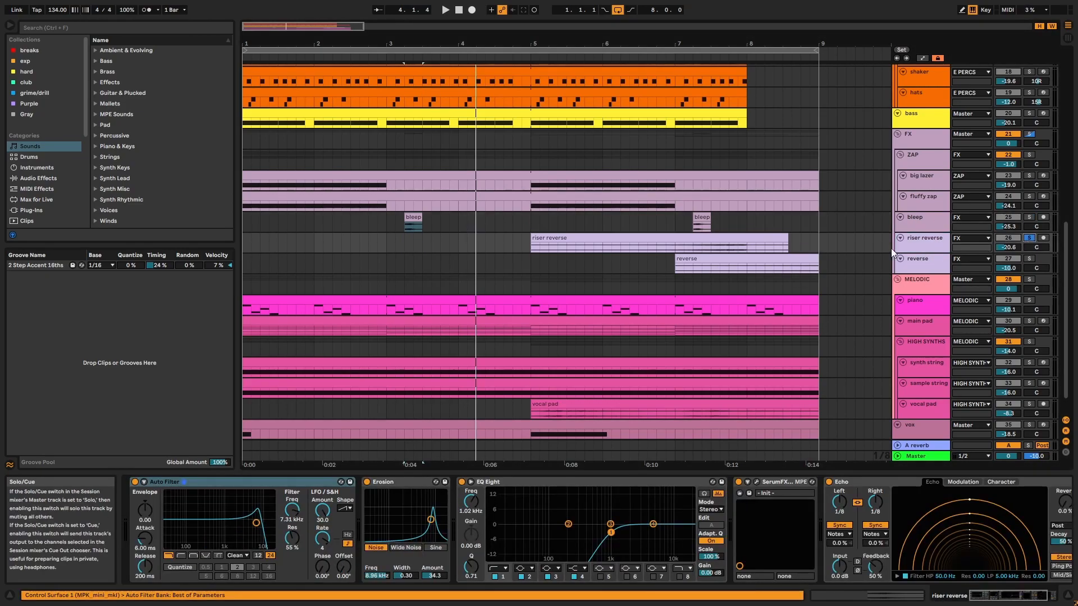
pyautogui.click(717, 240)
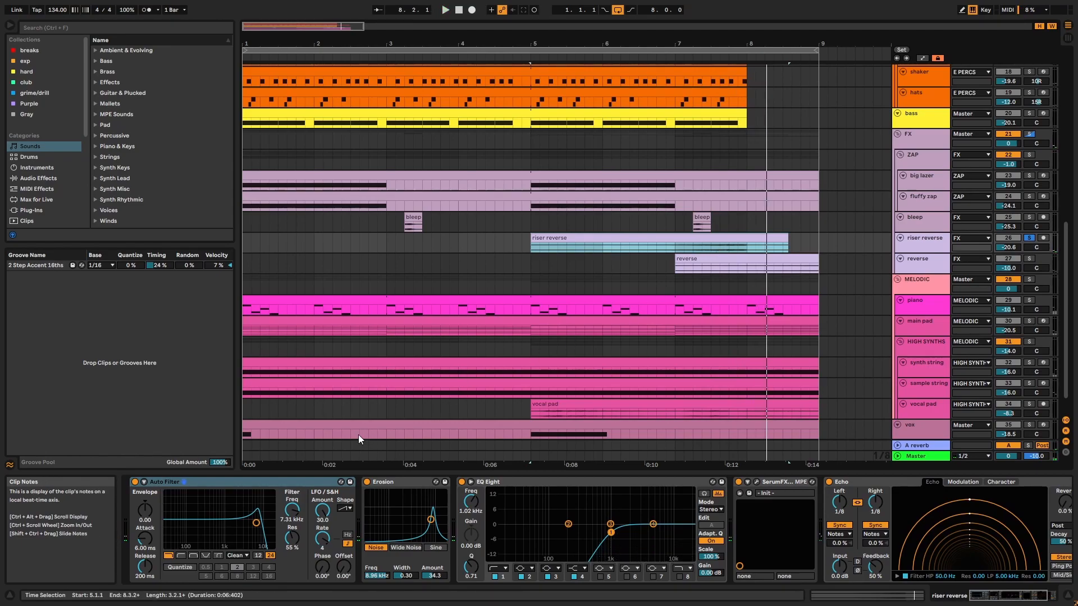
# Step: Compare the riser reverse playback with its Auto Filter bypassed and active, leaving the filter on
pyautogui.click(254, 478)
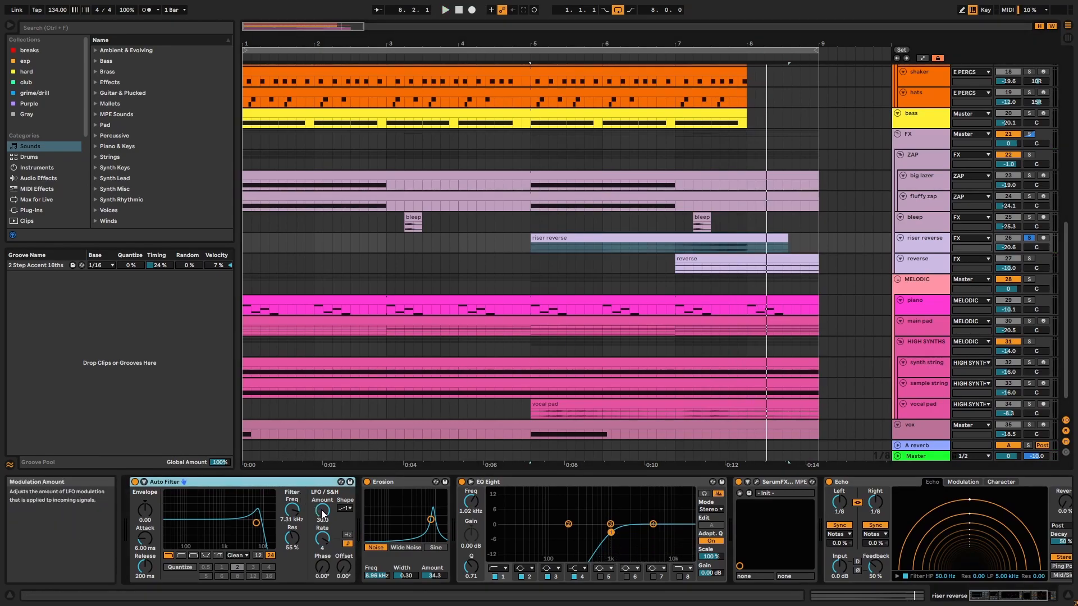
pyautogui.press('space')
pyautogui.click(135, 482)
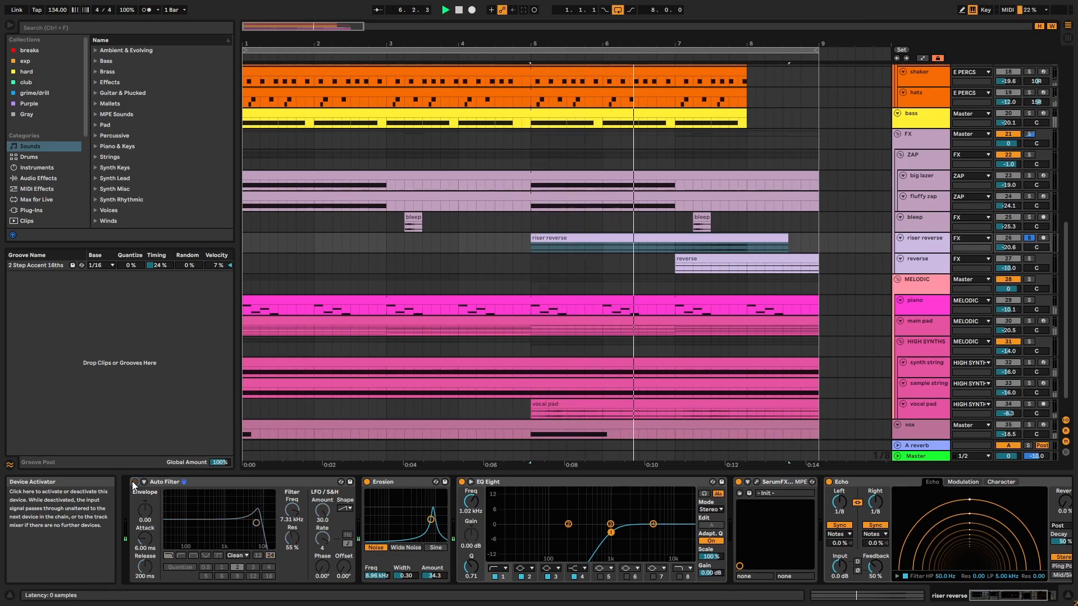
pyautogui.click(133, 482)
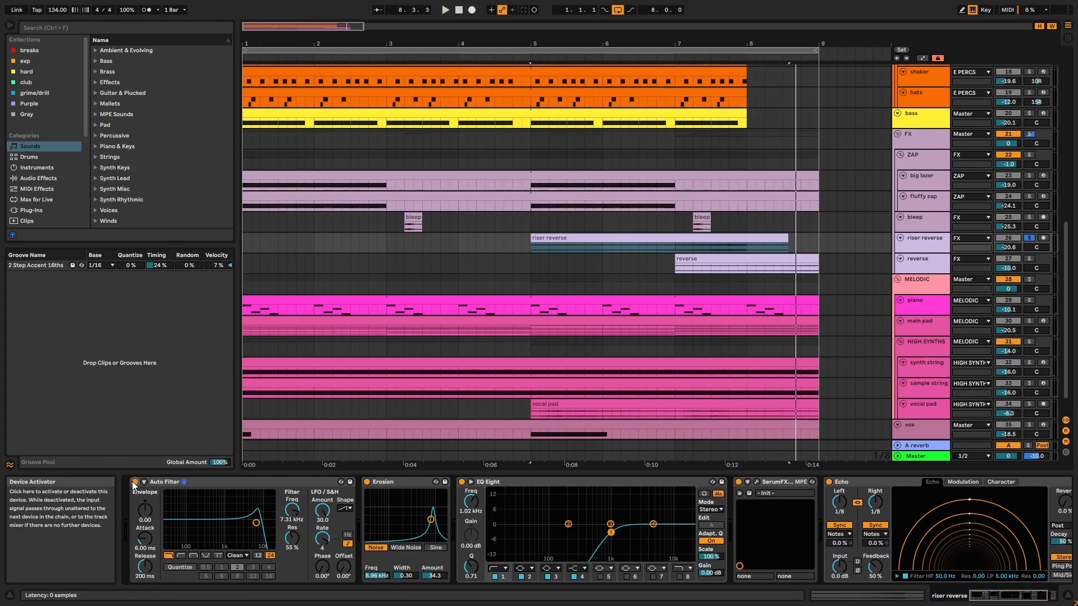
# Step: Inspect the riser reverse track's Erosion, EQ Eight and SerumFX phaser, and close the plug-in
pyautogui.click(406, 482)
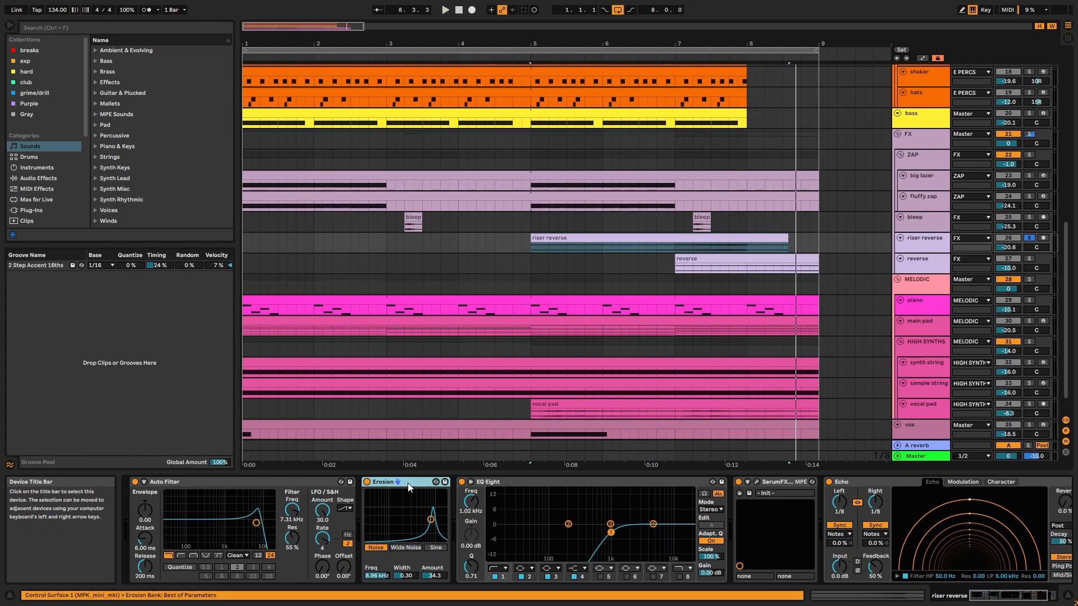
pyautogui.click(504, 483)
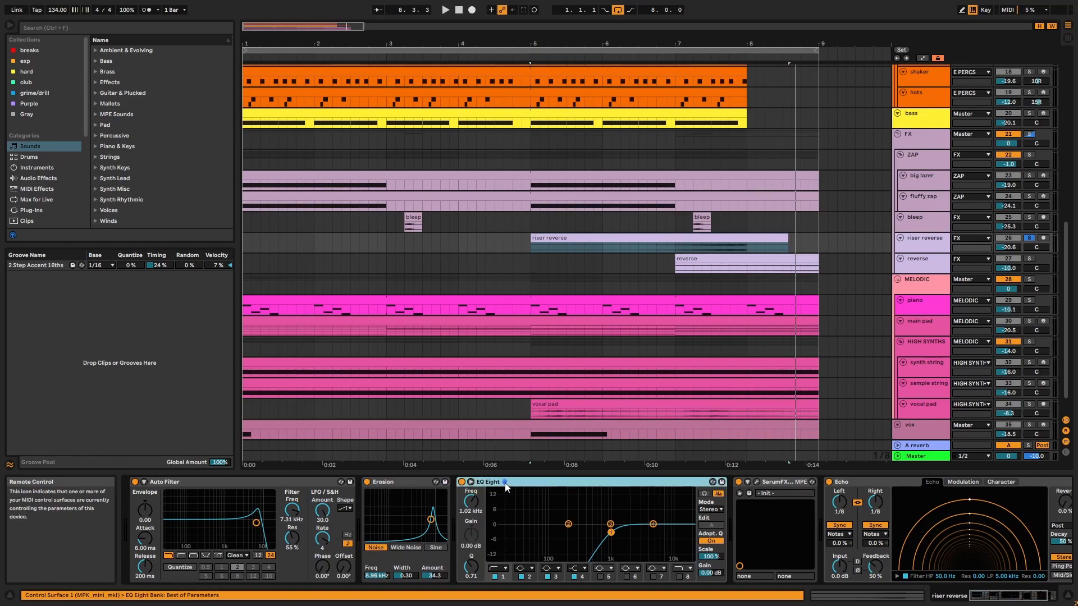
pyautogui.click(758, 482)
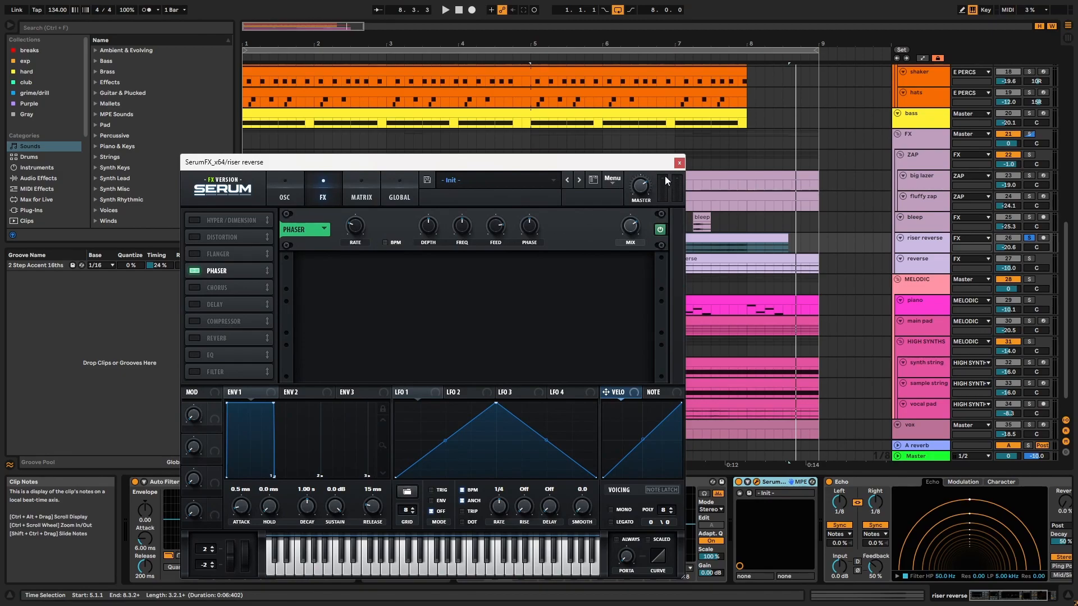
pyautogui.click(679, 164)
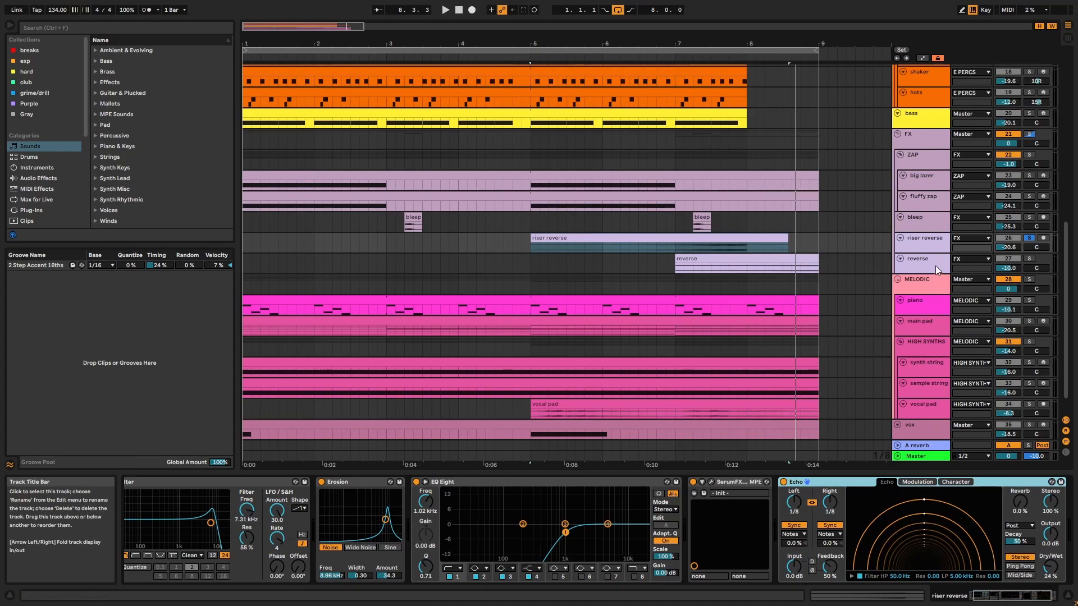
# Step: Solo the reverse track, play its clip, and inspect the track's Erosion and Echo effects
pyautogui.click(934, 264)
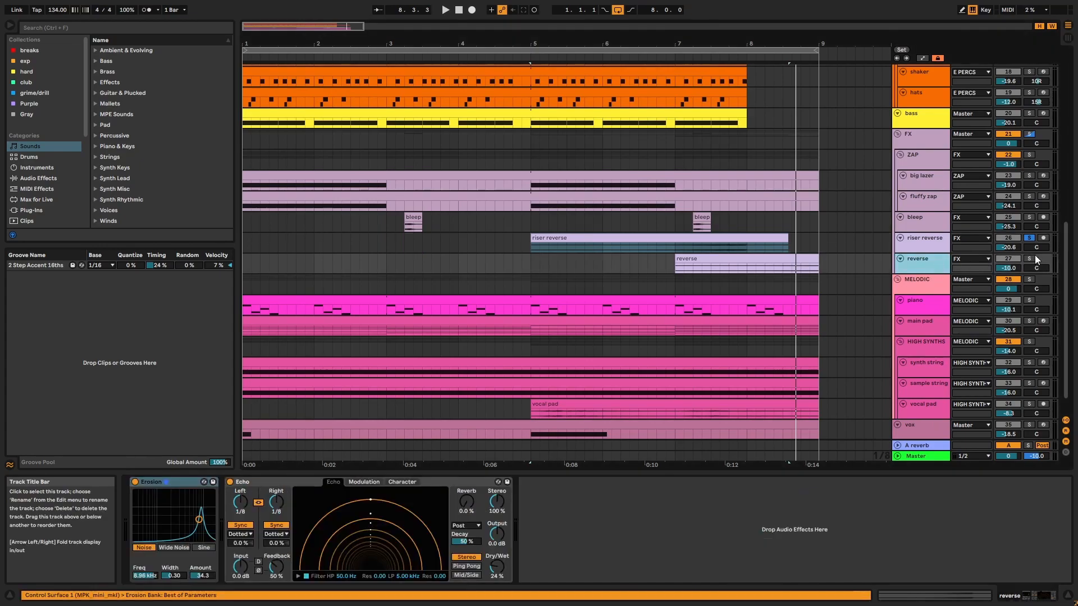
pyautogui.click(788, 258)
pyautogui.press('space')
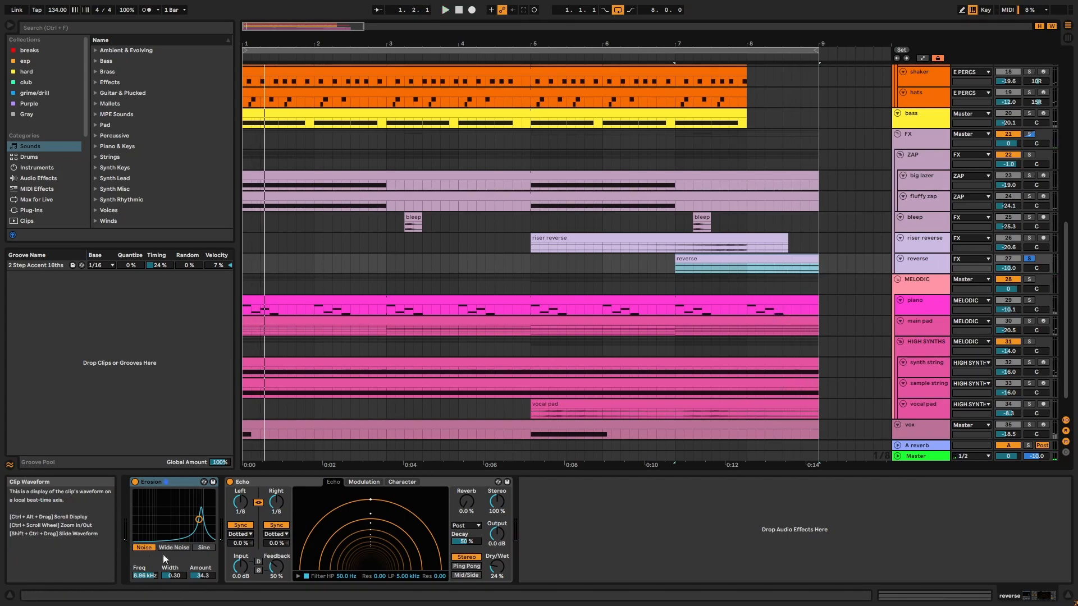
pyautogui.click(183, 478)
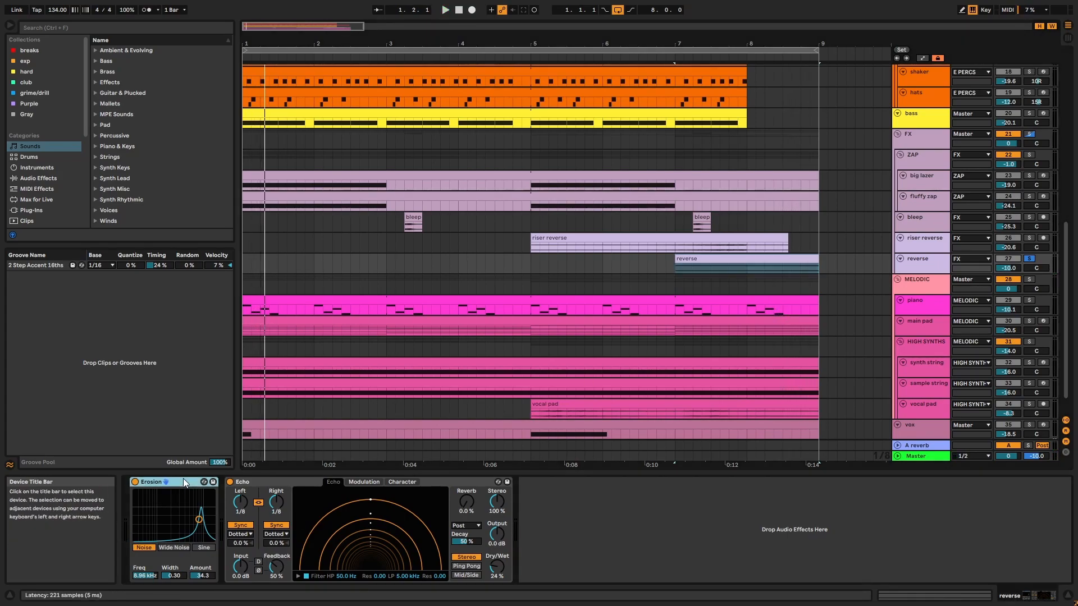
pyautogui.click(271, 478)
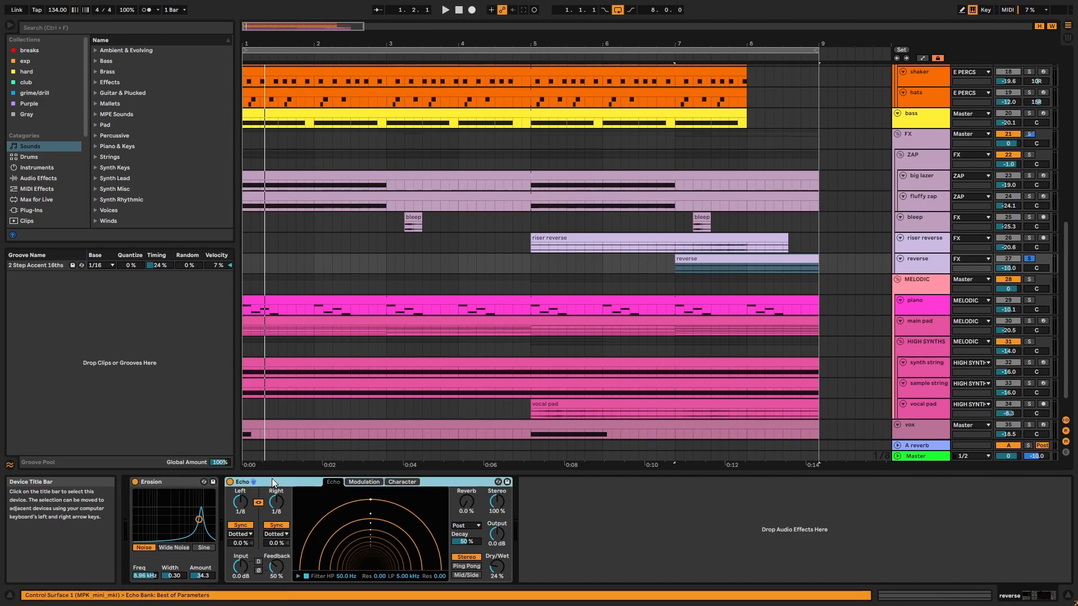
# Step: Inspect the FX group's SerumFX distortion and reverb, close the plug-in, and examine the Saturator and Glue Compressor
pyautogui.click(935, 142)
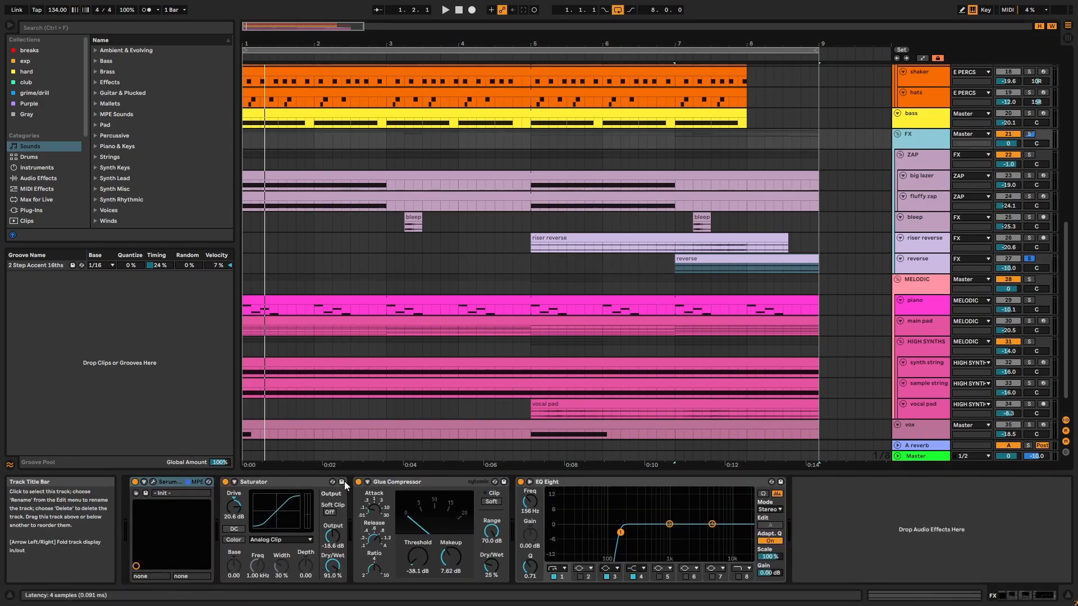
pyautogui.click(151, 483)
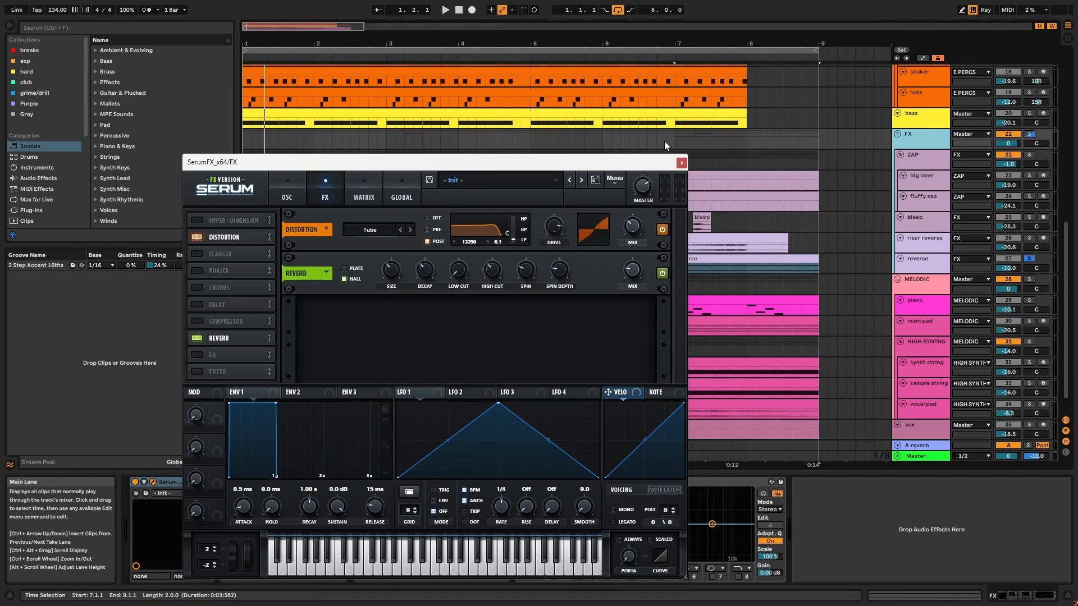
pyautogui.click(683, 163)
pyautogui.click(305, 481)
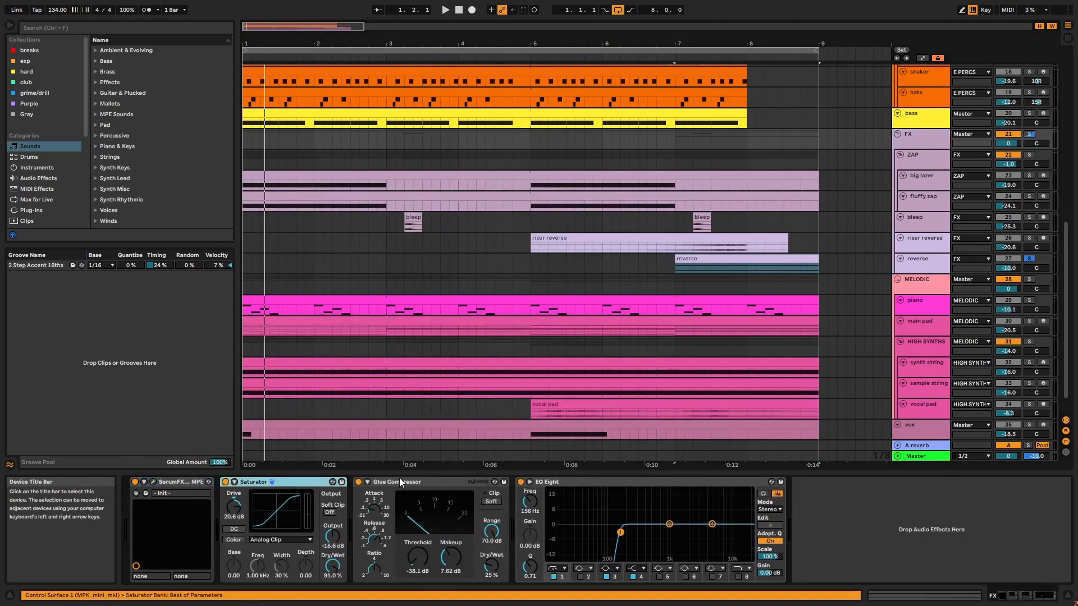
pyautogui.click(401, 482)
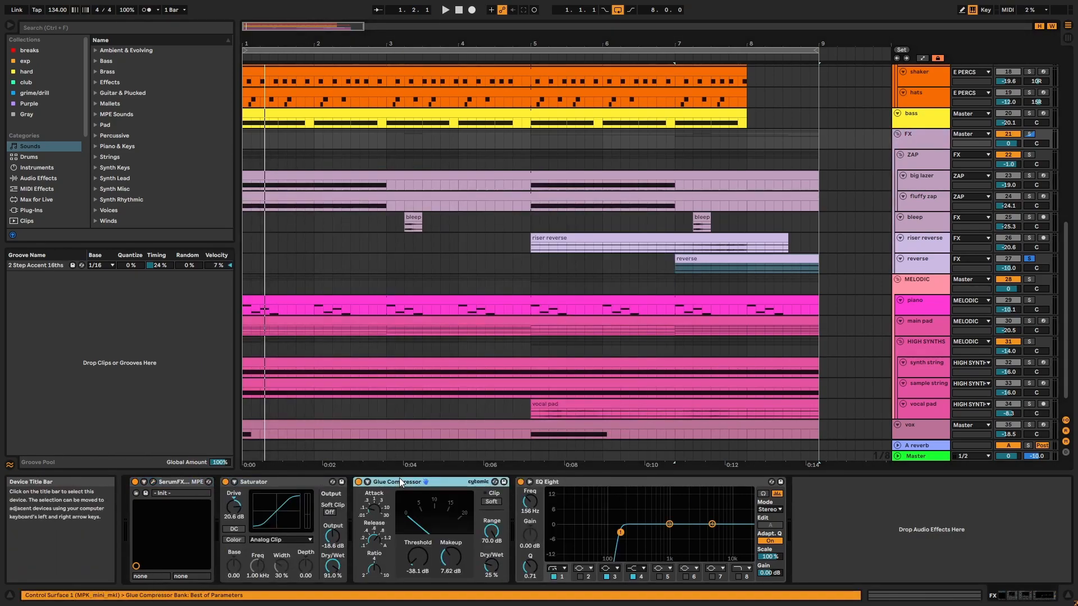
# Step: Solo the FX group and compare its playback with the Glue Compressor and Saturator bypassed and active, including the first bleep clip
pyautogui.click(1031, 134)
pyautogui.click(724, 176)
pyautogui.press('space')
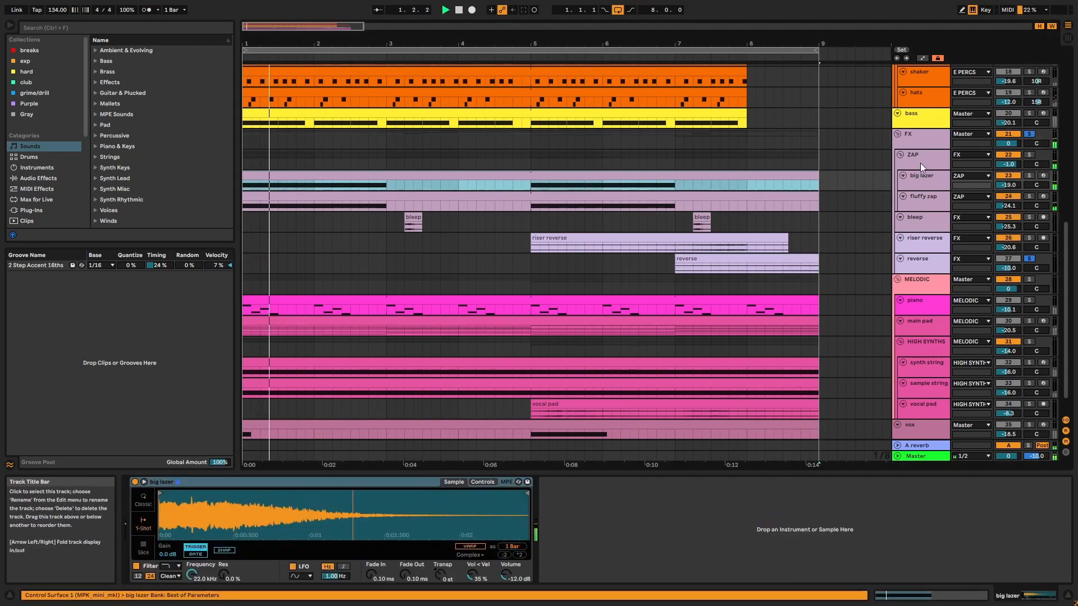
pyautogui.click(936, 145)
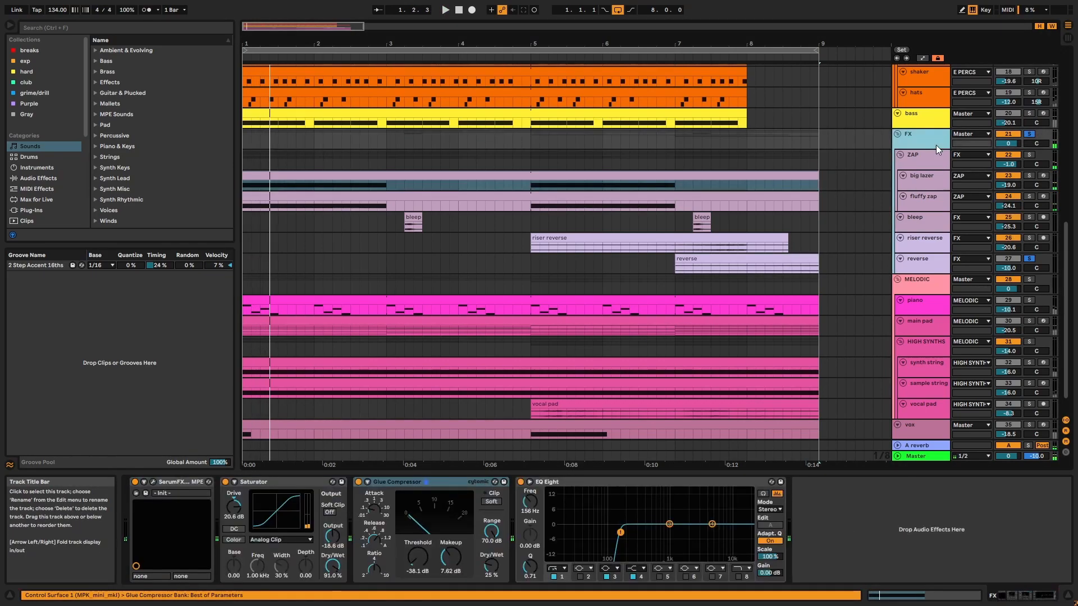
pyautogui.click(371, 483)
pyautogui.click(224, 481)
pyautogui.press('space')
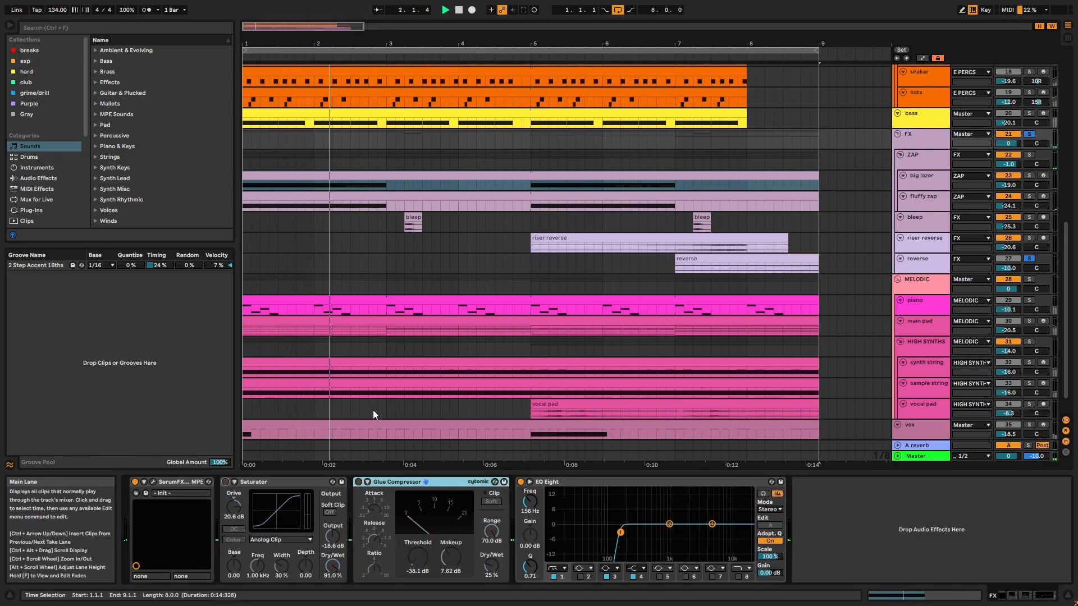
pyautogui.click(413, 226)
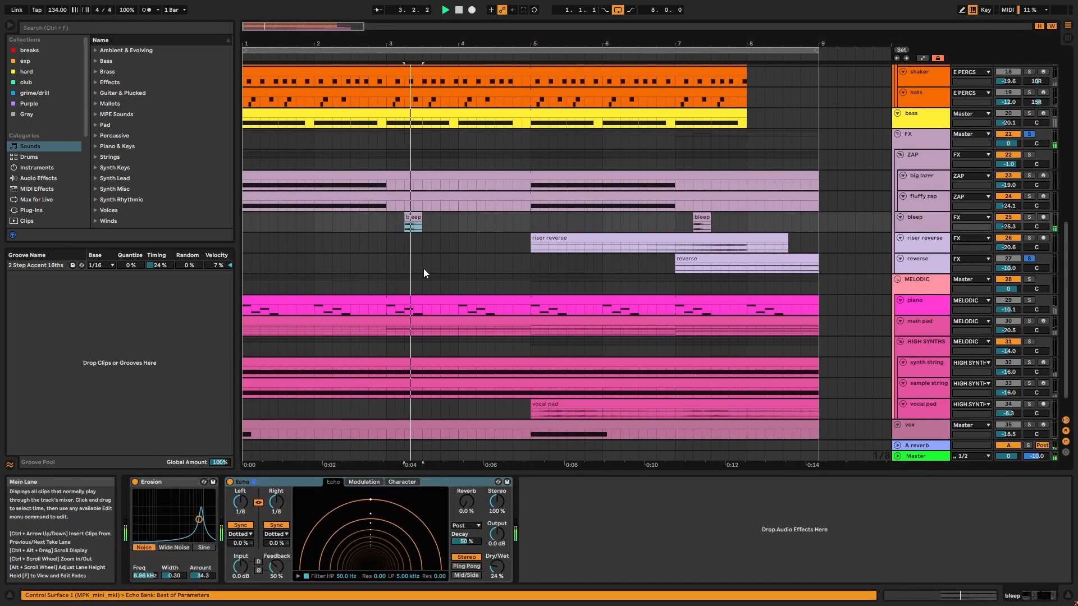
pyautogui.click(926, 142)
pyautogui.press('space')
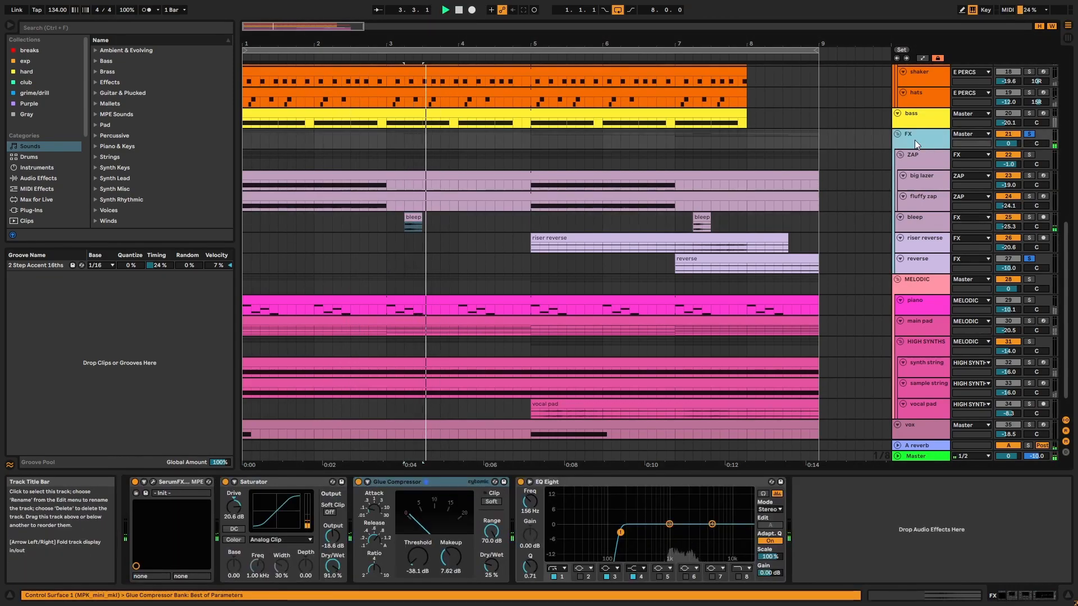
# Step: Examine the FX group's EQ Eight and enlarge the group track to reveal its reverb send
pyautogui.click(619, 480)
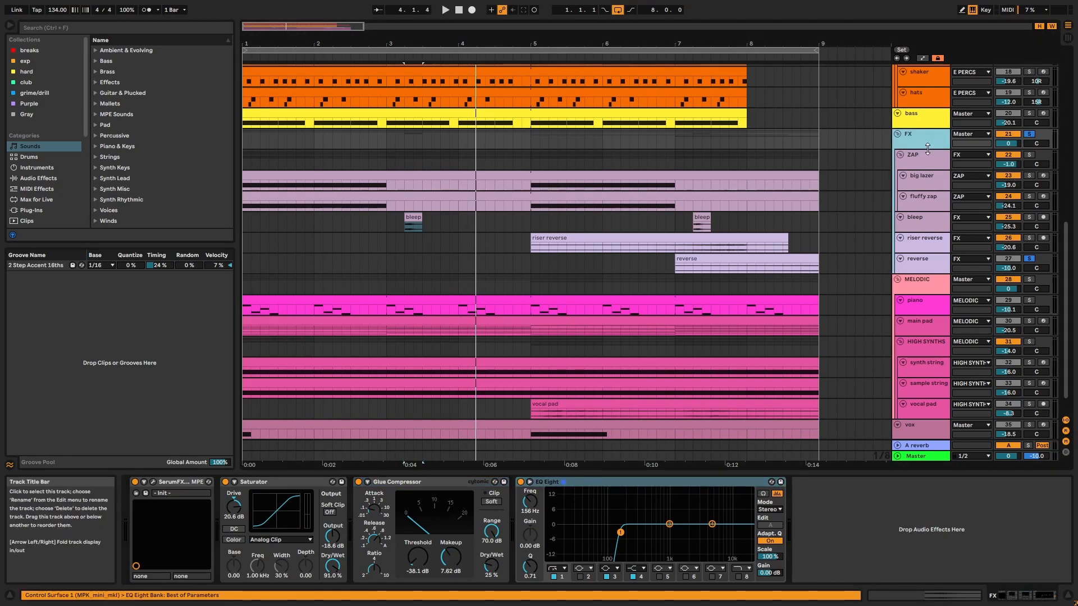
pyautogui.moveTo(930, 149); pyautogui.dragTo(930, 158)
pyautogui.moveTo(998, 150); pyautogui.dragTo(998, 157)
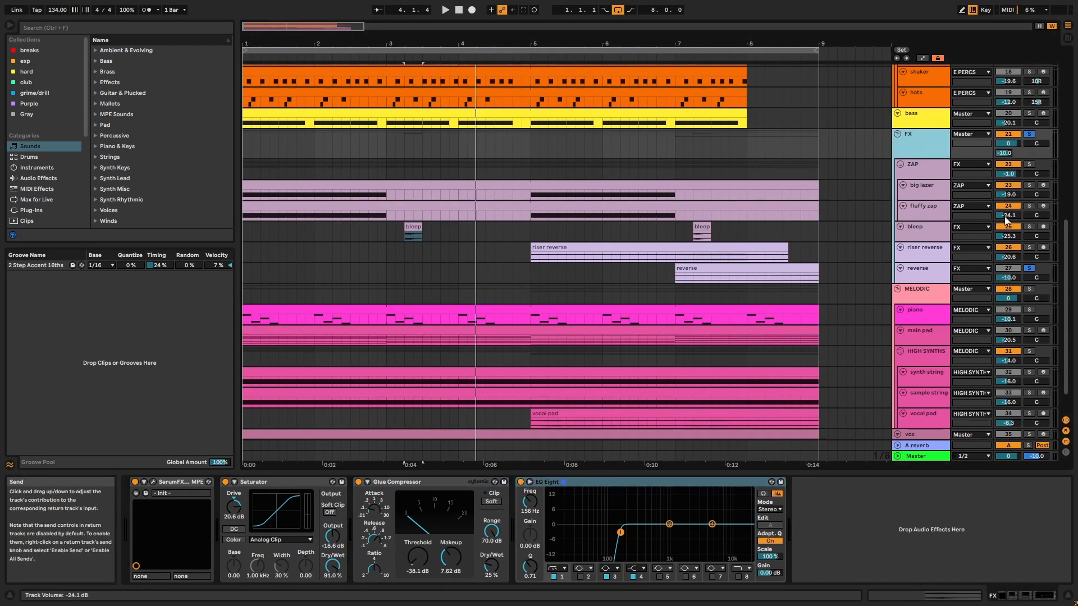
# Step: Solo the MELODIC group, listen to it from the piano clip, and fit all track heights to the arrangement view
pyautogui.click(1030, 290)
pyautogui.click(795, 306)
pyautogui.press('space')
pyautogui.click(1038, 26)
pyautogui.scroll(-3, 739, 247)
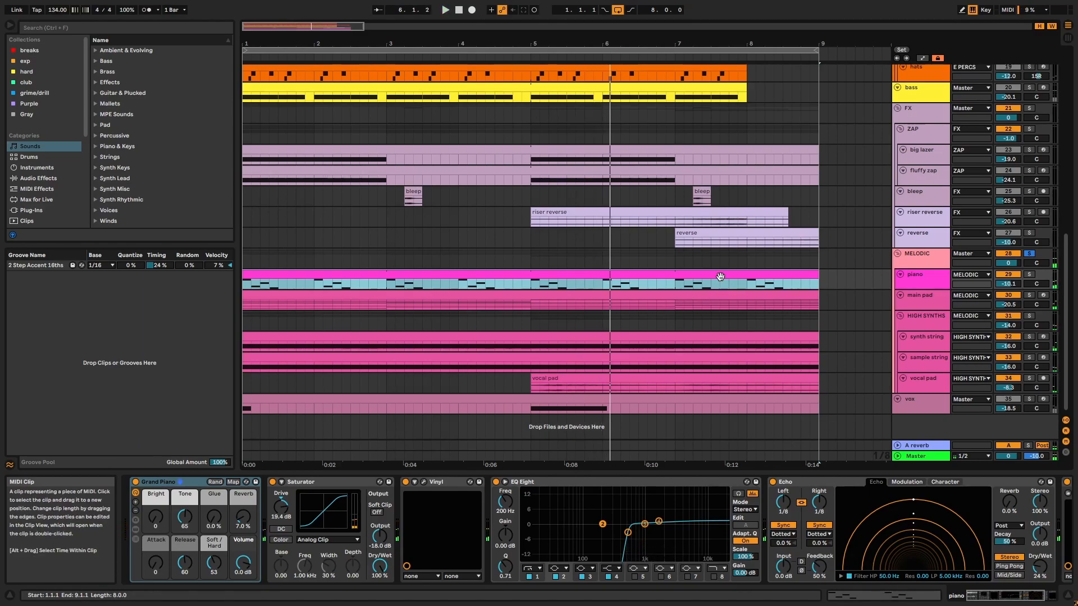
# Step: Solo the piano track, open its MIDI clip, and listen to the melody while viewing the notes
pyautogui.click(1029, 274)
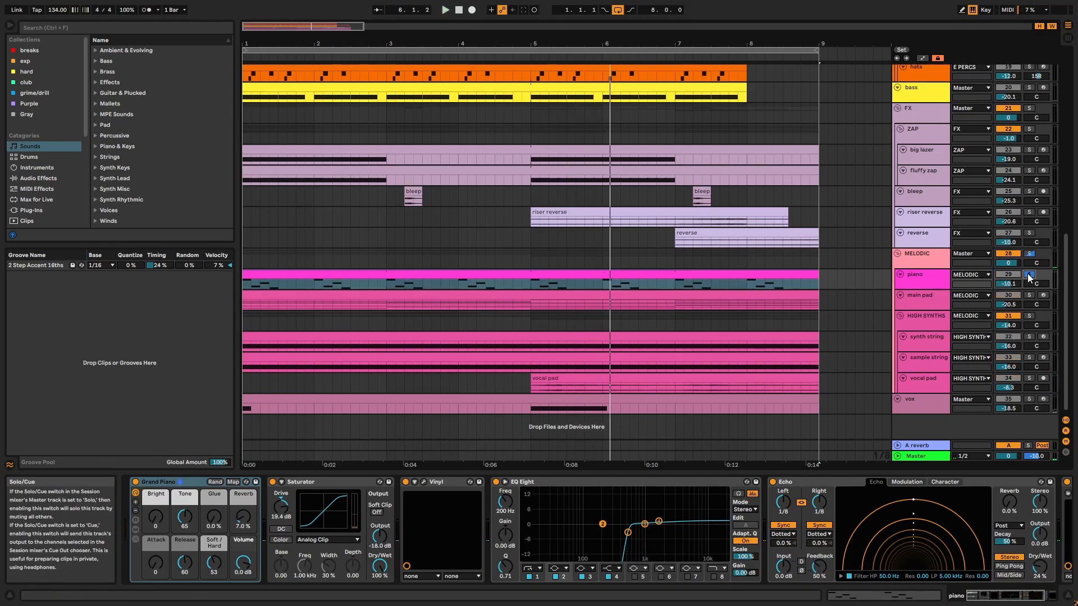
pyautogui.doubleClick(787, 273)
pyautogui.press('space')
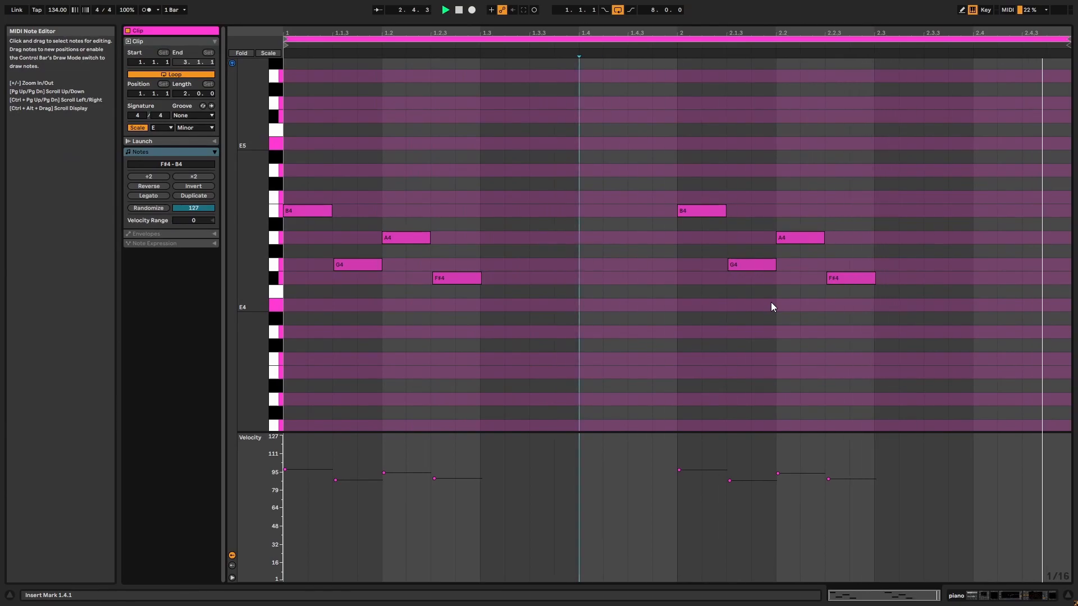
pyautogui.hotkey('shift', 'Tab')
pyautogui.doubleClick(654, 274)
pyautogui.press('space')
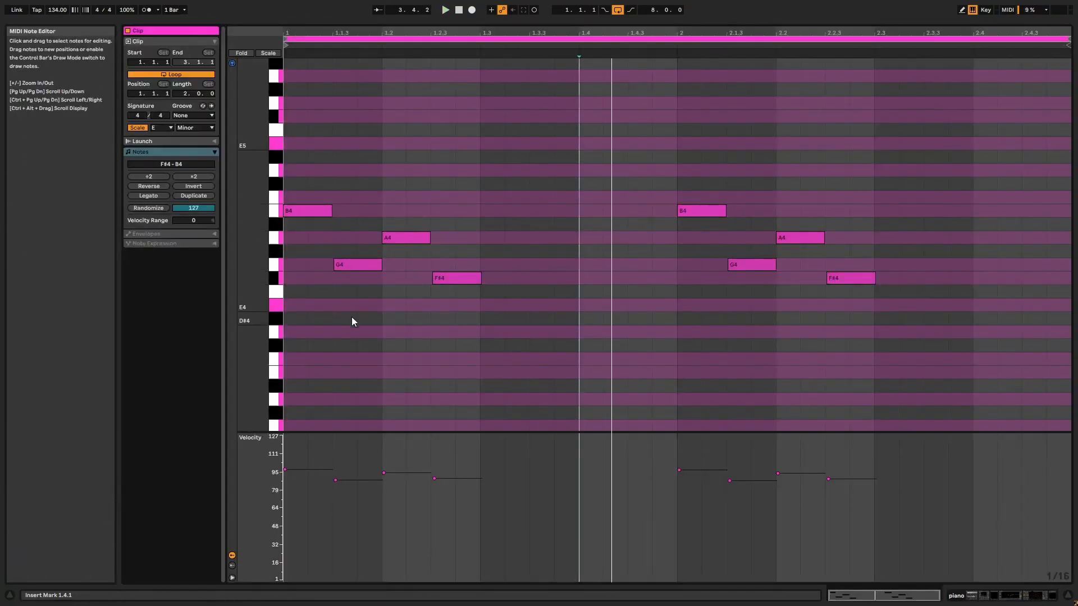
# Step: Select the piano clip's four-note phrases in bars 1 and 2 for comparison, and return to the arrangement
pyautogui.moveTo(524, 334); pyautogui.dragTo(295, 186)
pyautogui.moveTo(650, 258); pyautogui.dragTo(800, 206)
pyautogui.moveTo(680, 181); pyautogui.dragTo(869, 332)
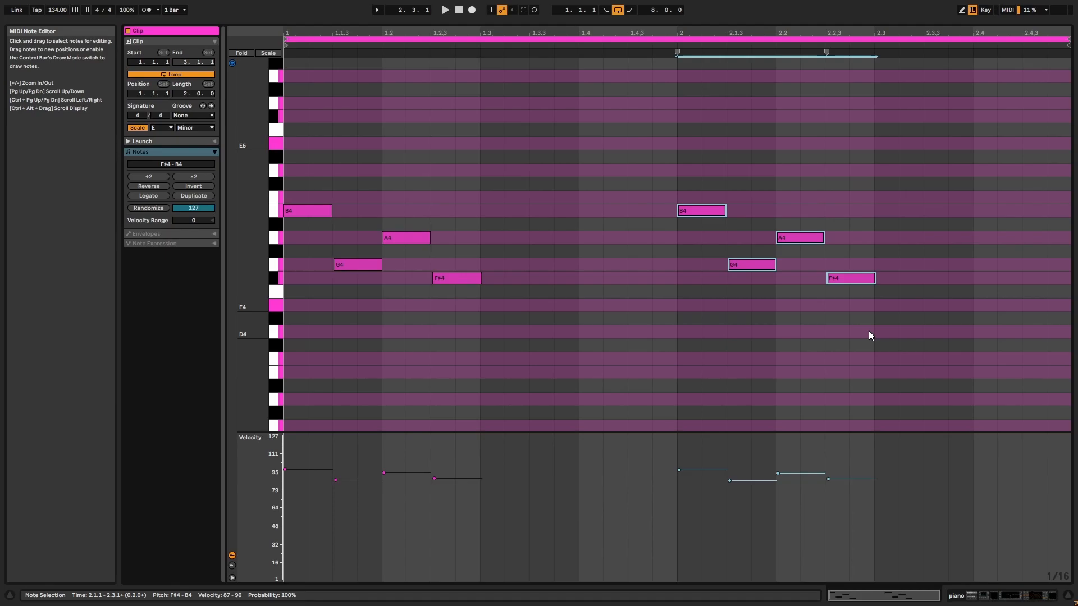
pyautogui.hotkey('shift', 'Tab')
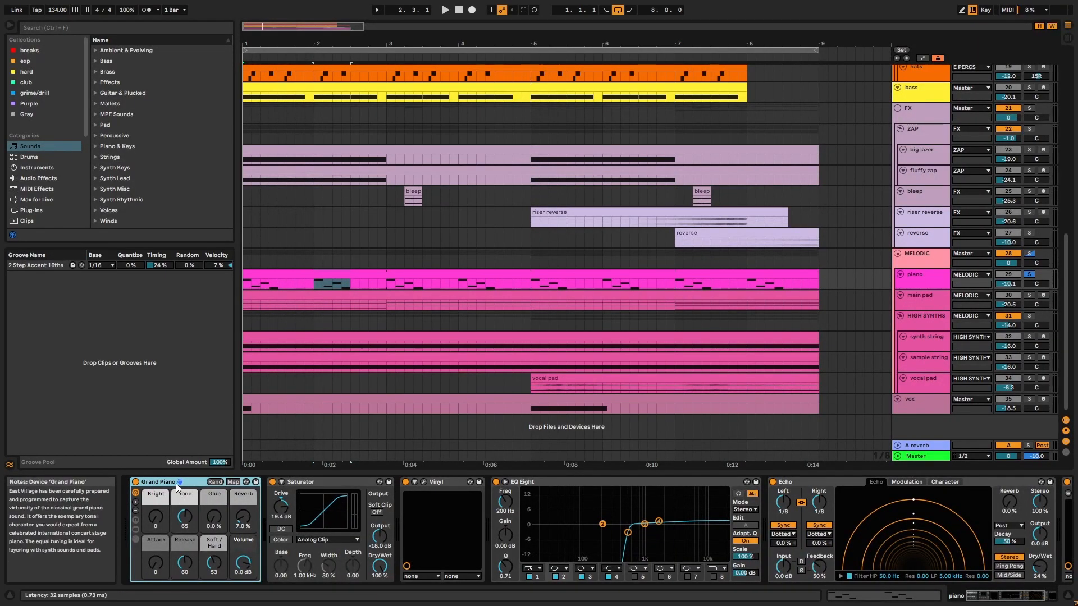
# Step: Inspect the piano track's Saturator and Vinyl plug-in settings, and compare playback with Vinyl bypassed and active
pyautogui.click(323, 483)
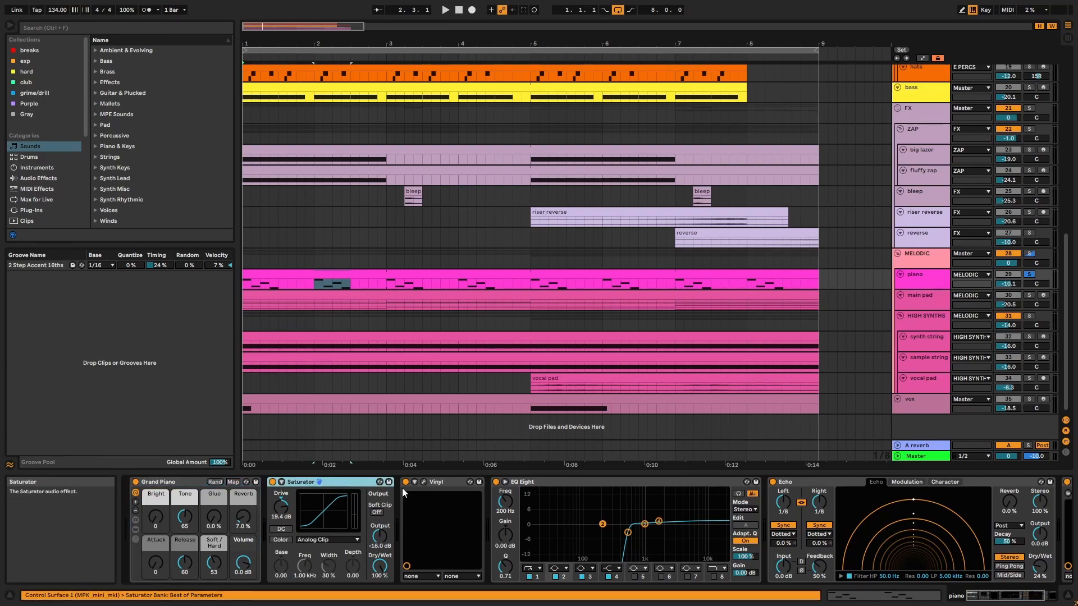
pyautogui.click(444, 484)
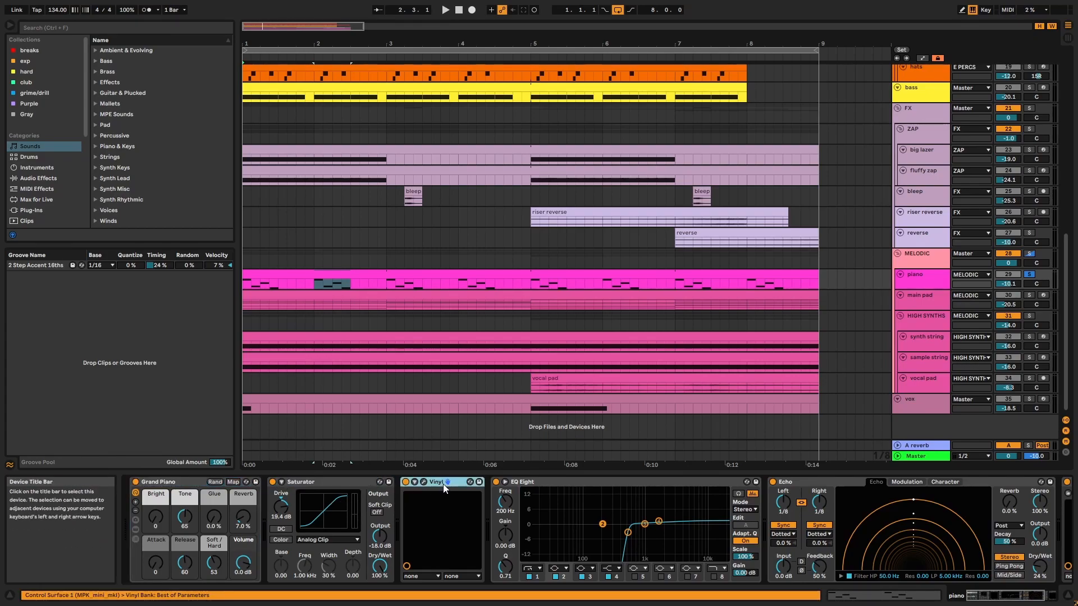
pyautogui.click(424, 482)
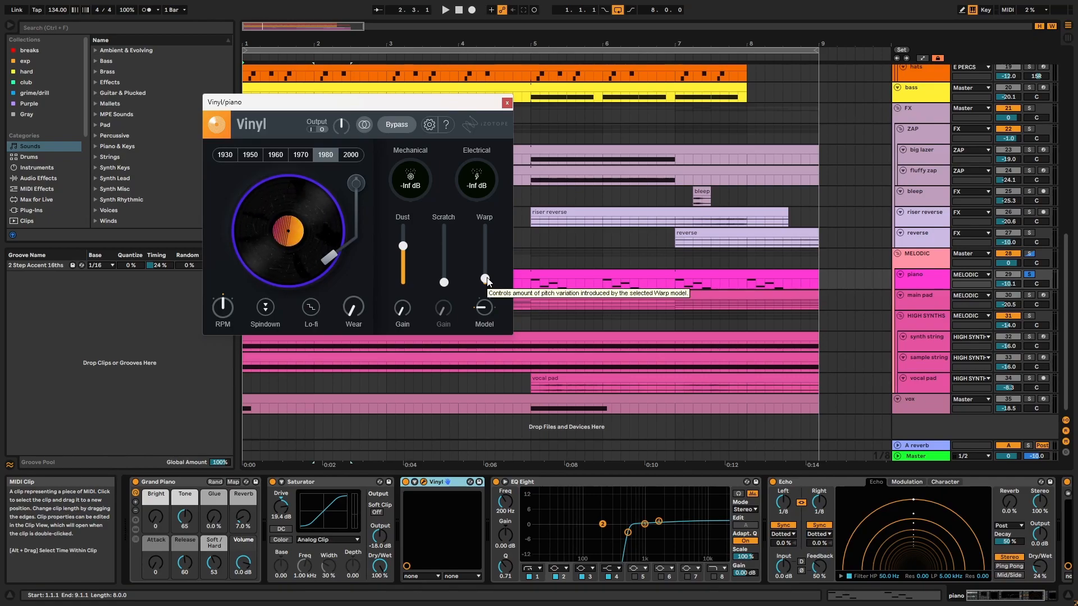
pyautogui.click(507, 103)
pyautogui.press('space')
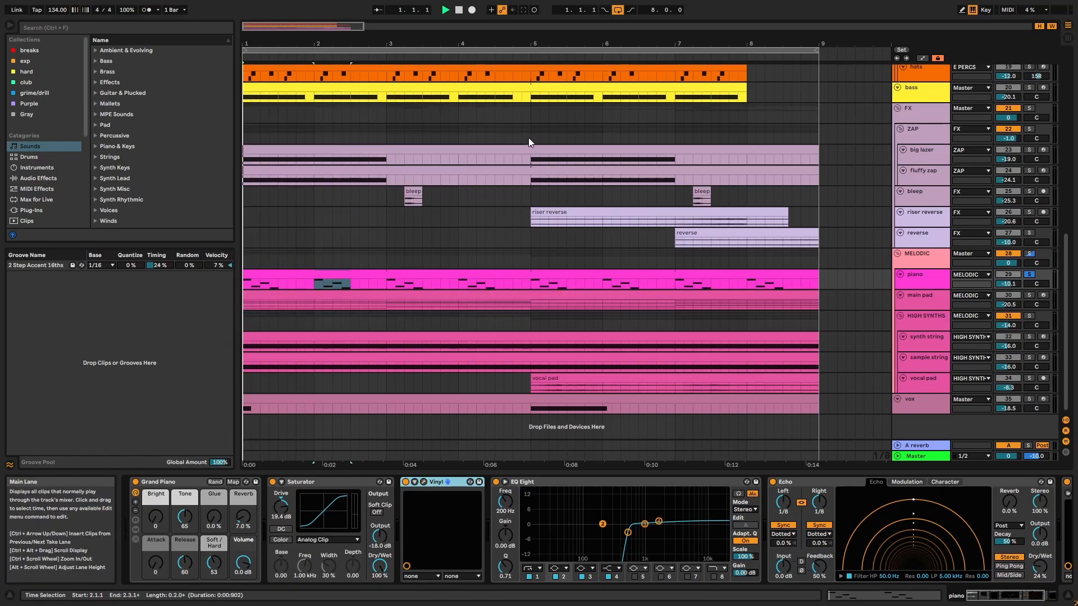
pyautogui.click(404, 482)
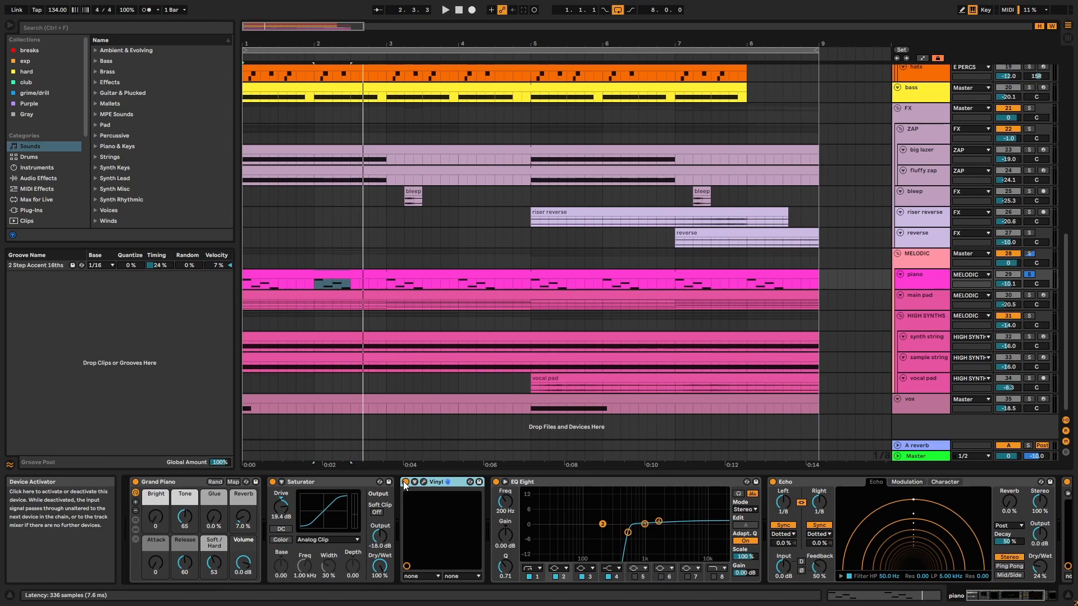
# Step: Inspect the piano track's EQ Eight, Echo, and SerumFX distortion and reverb, and close the plug-in
pyautogui.click(559, 483)
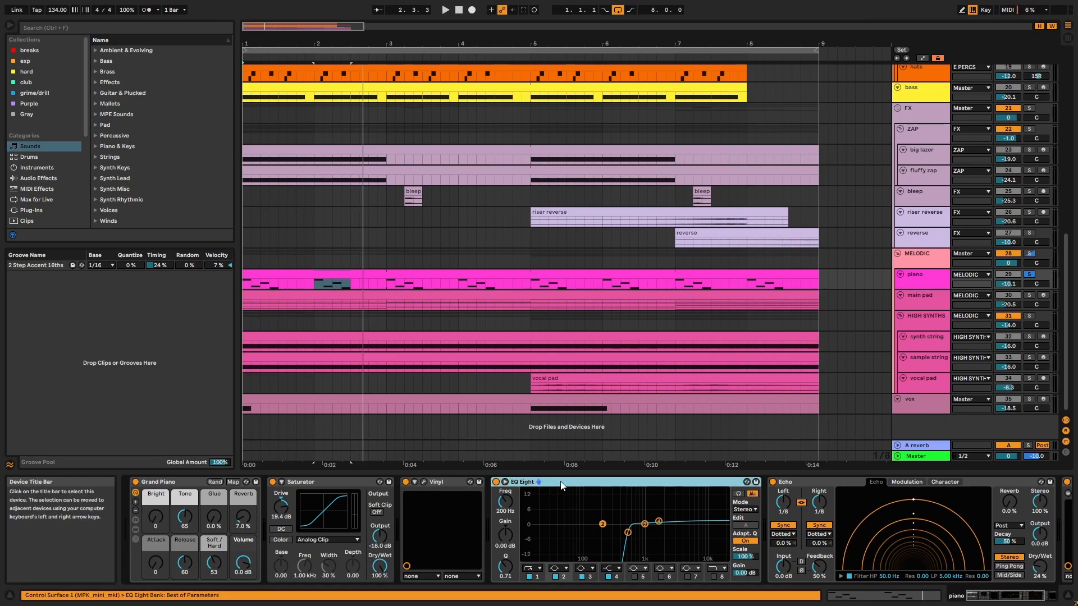
pyautogui.click(813, 482)
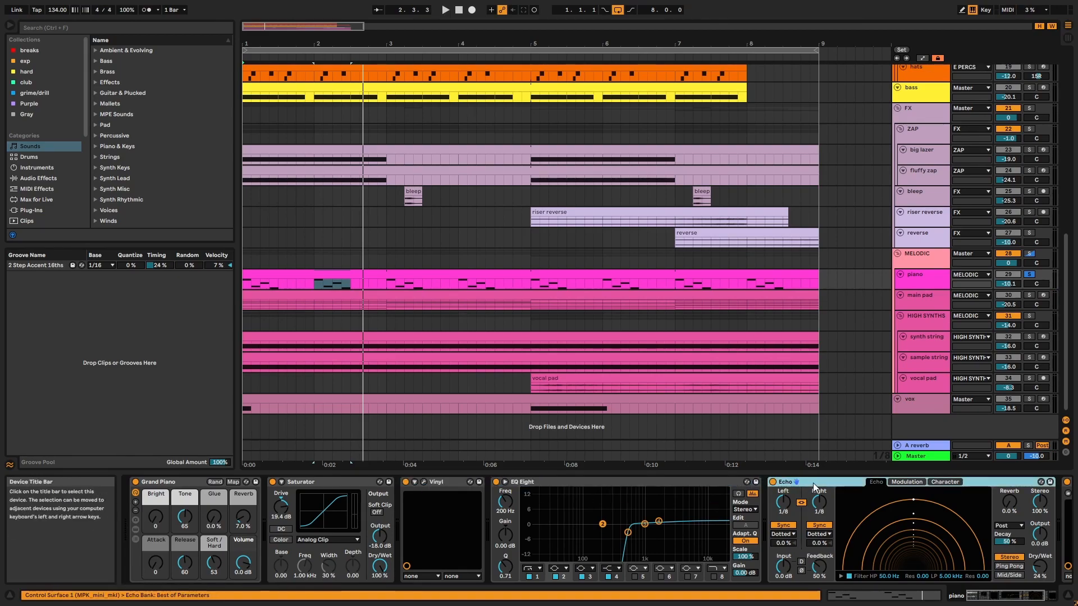
pyautogui.click(998, 601)
pyautogui.click(970, 483)
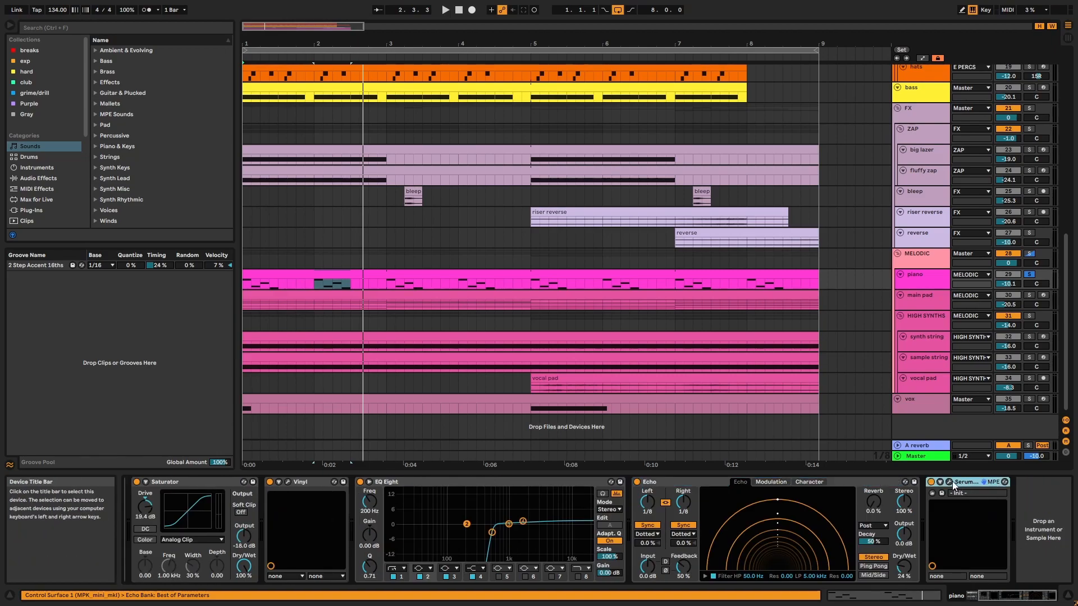
pyautogui.click(950, 482)
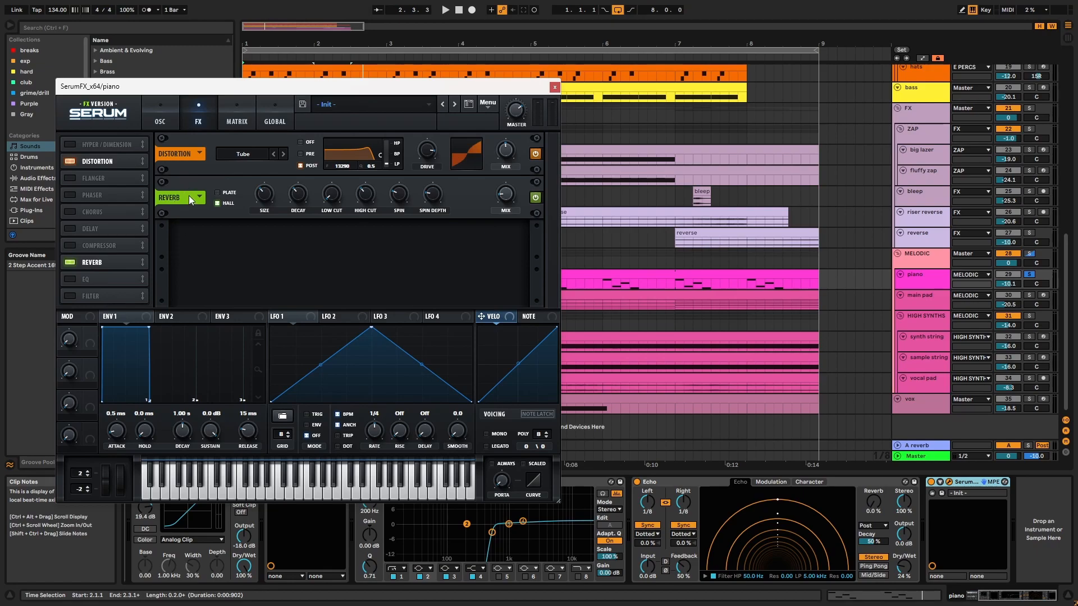
pyautogui.click(554, 88)
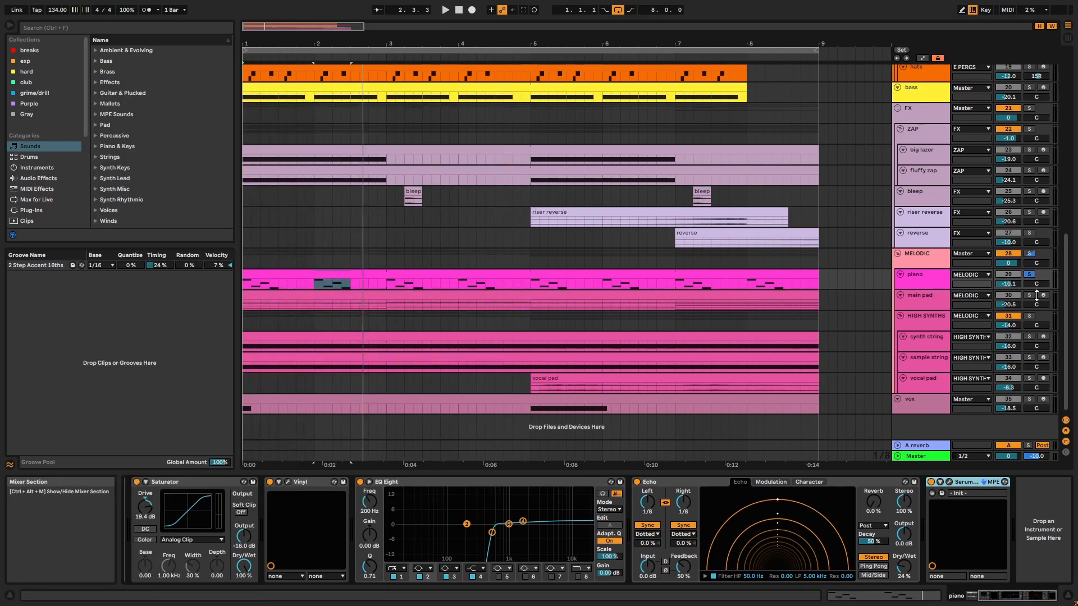
# Step: Open the main pad's MIDI clip, listen to its chords with all notes in view, and select the first chord's notes
pyautogui.doubleClick(810, 301)
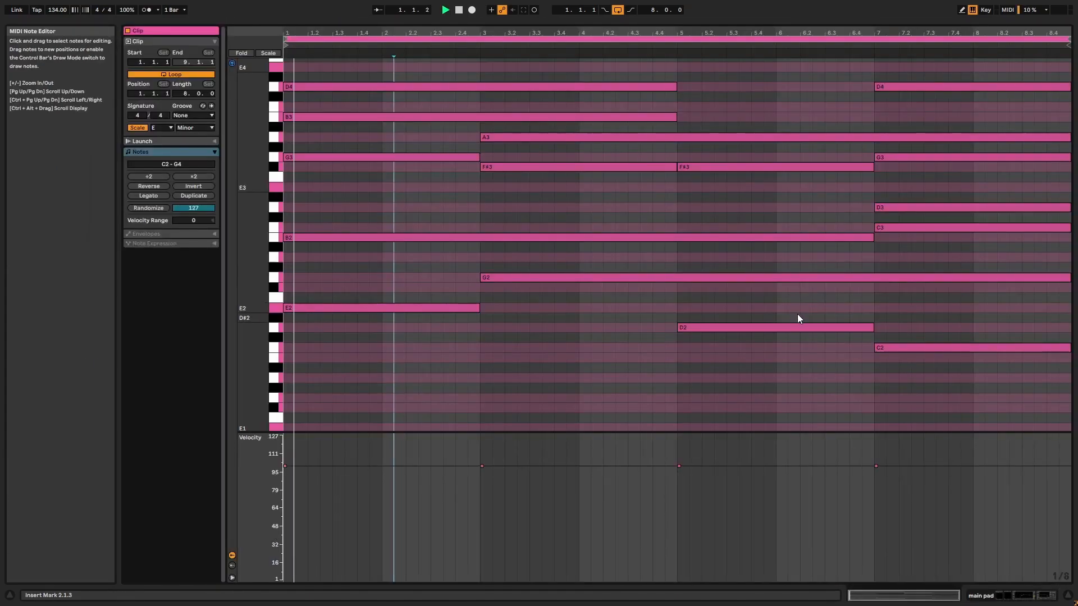
pyautogui.scroll(3, 622, 334)
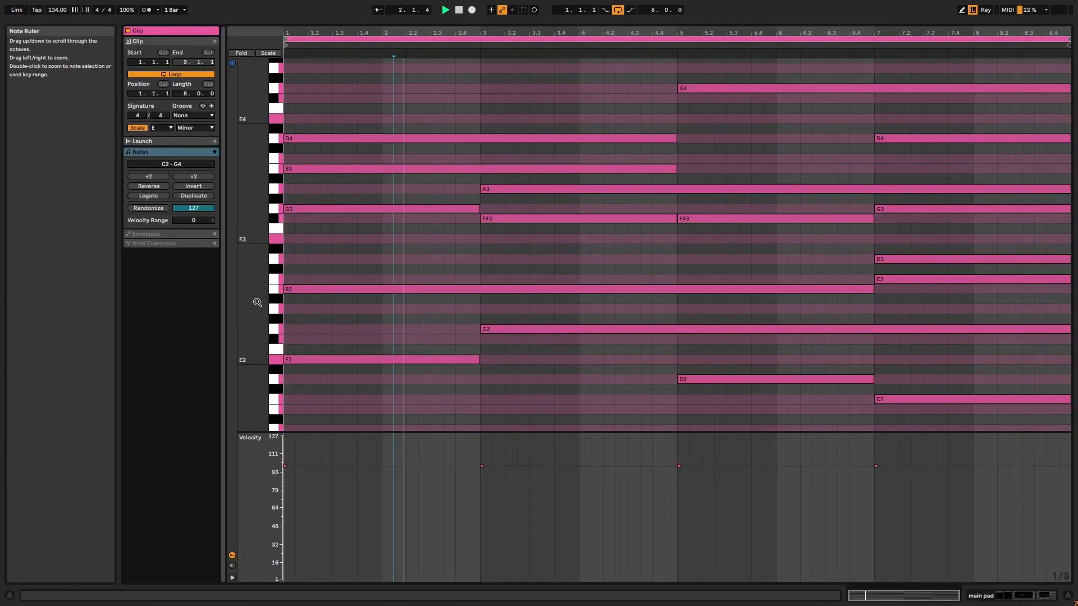
pyautogui.doubleClick(256, 303)
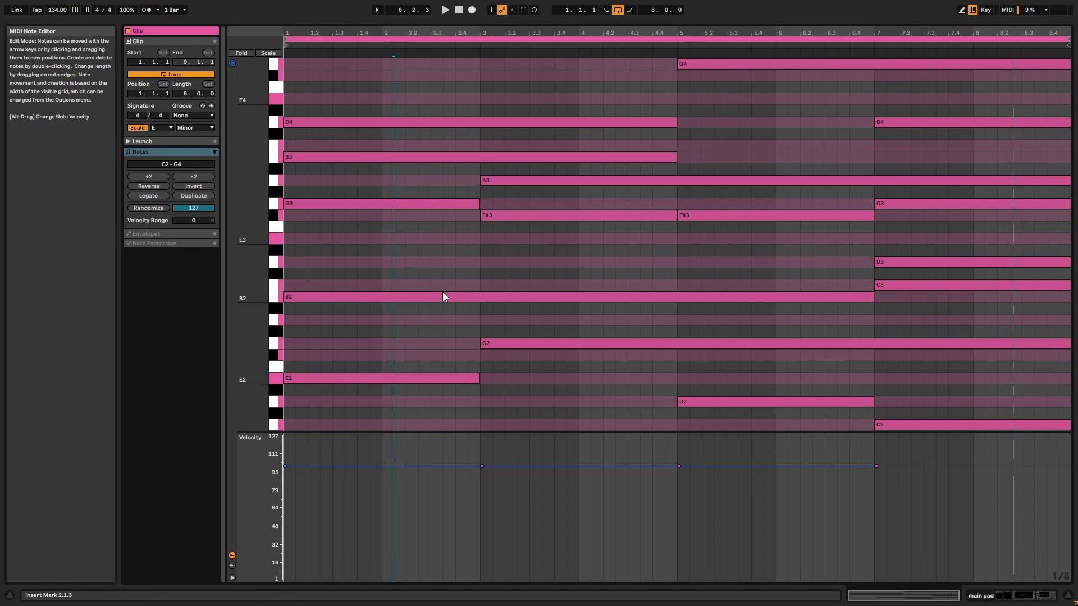
pyautogui.moveTo(405, 417); pyautogui.dragTo(392, 108)
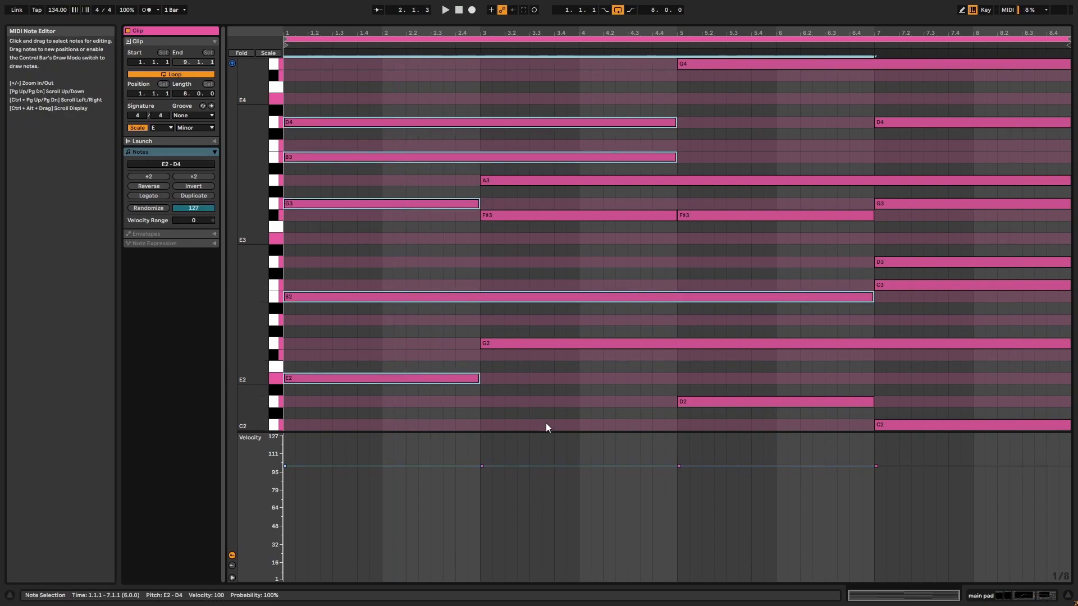
# Step: Select the main pad's chord notes starting at bars 3, 5 and 7 in turn, and return to the arrangement
pyautogui.moveTo(571, 385); pyautogui.dragTo(575, 111)
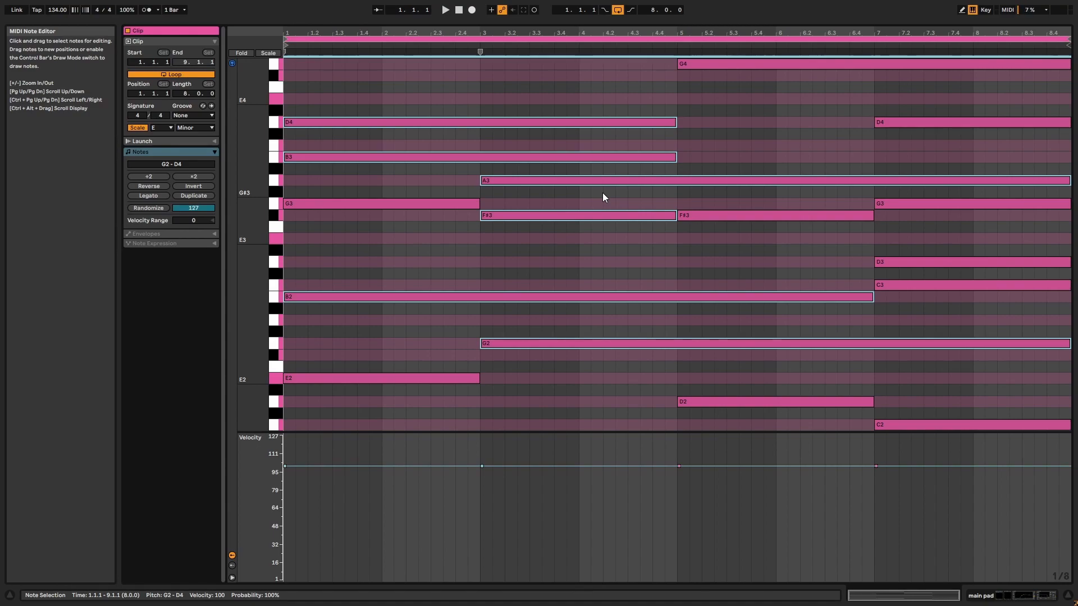
pyautogui.moveTo(735, 415); pyautogui.dragTo(760, 59)
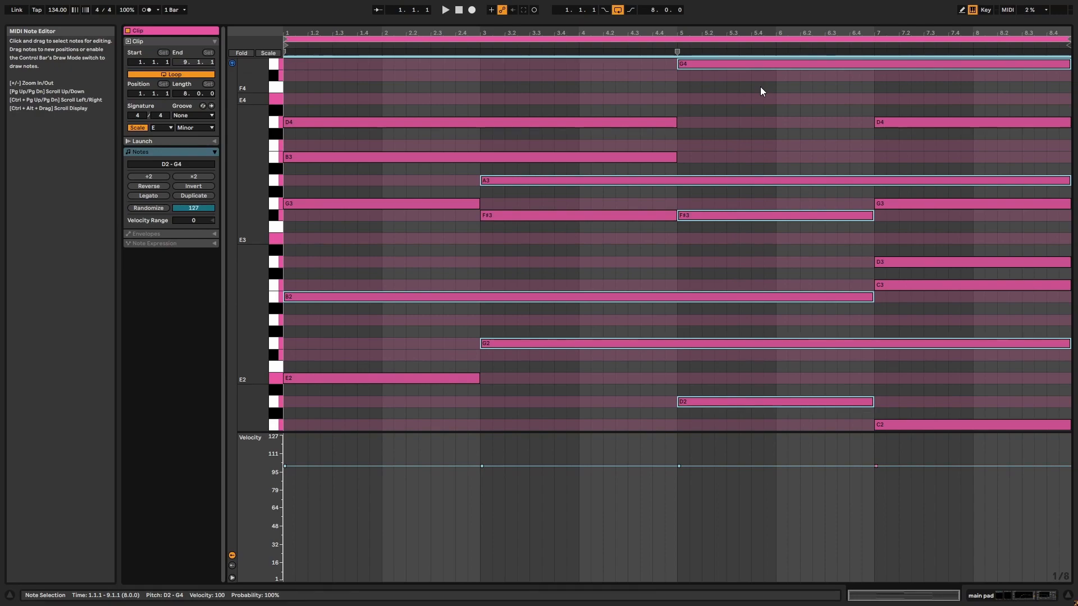
pyautogui.click(714, 400)
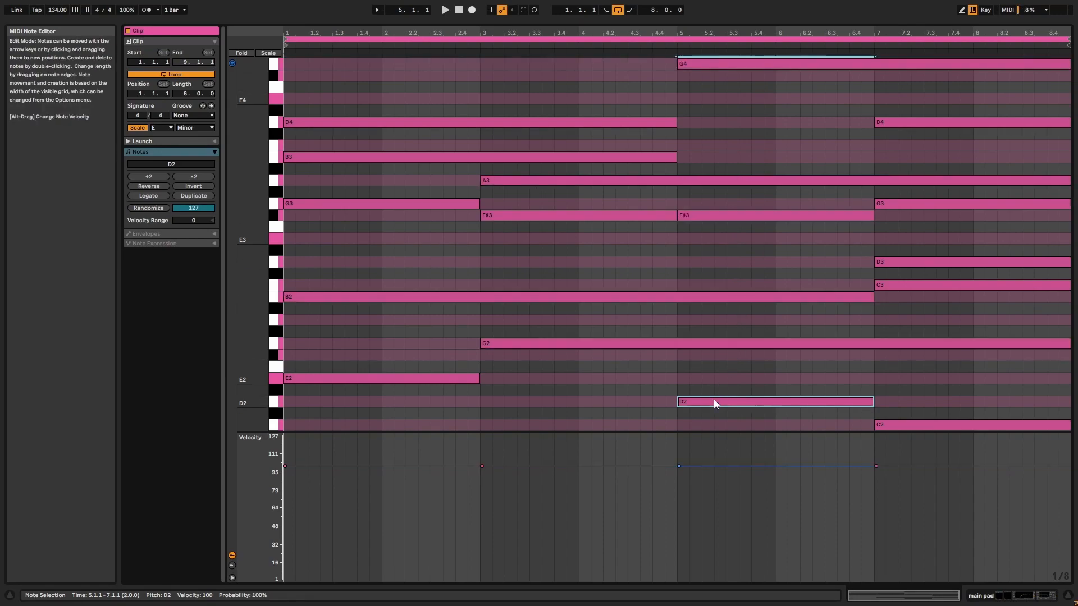
pyautogui.scroll(-2, 963, 407)
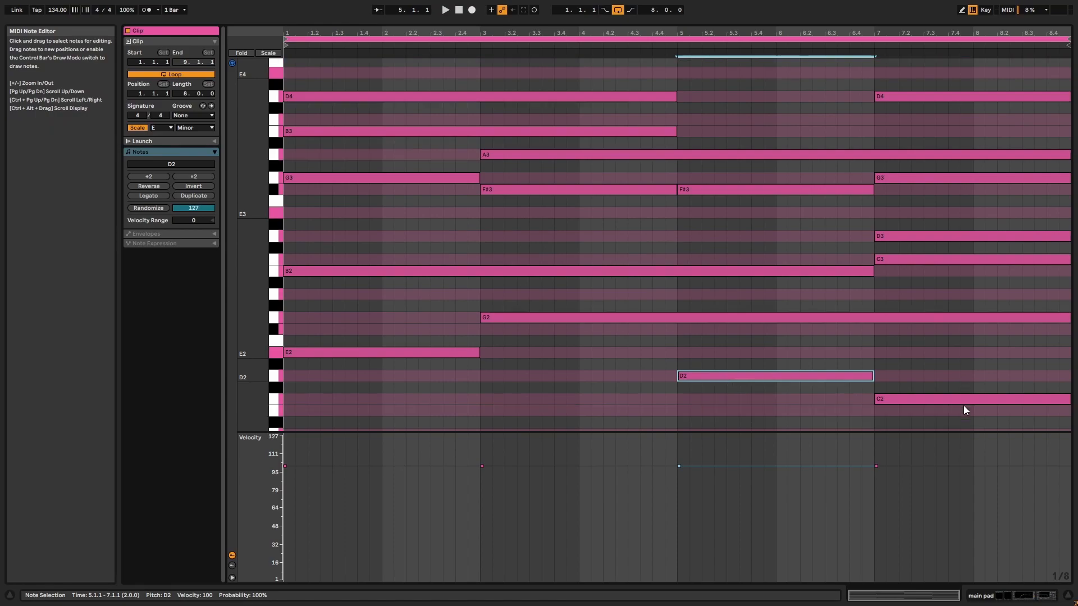
pyautogui.moveTo(944, 421); pyautogui.dragTo(957, 53)
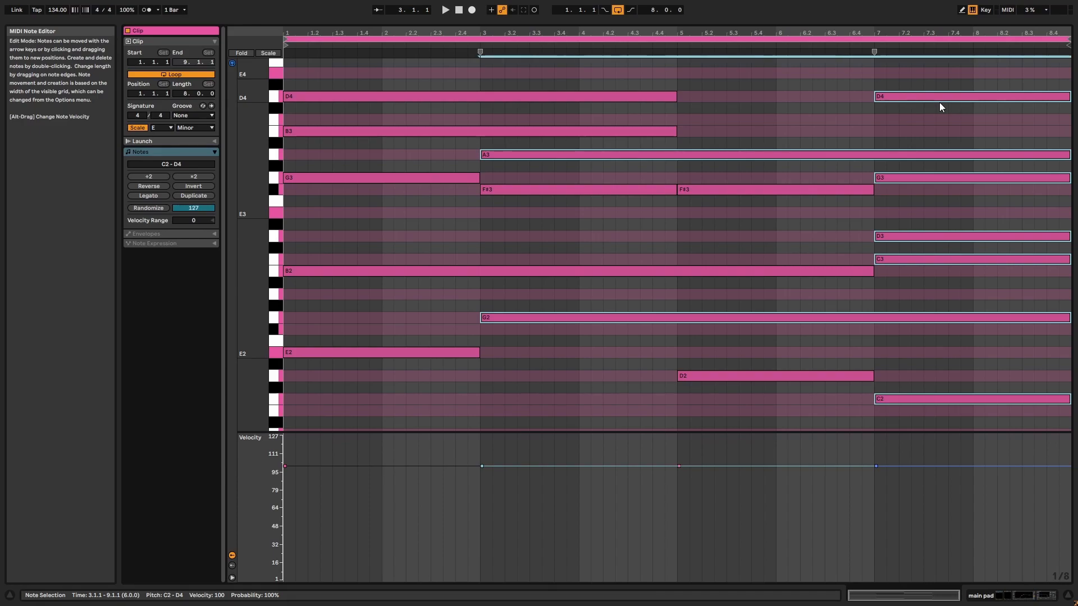
pyautogui.hotkey('shift', 'Tab')
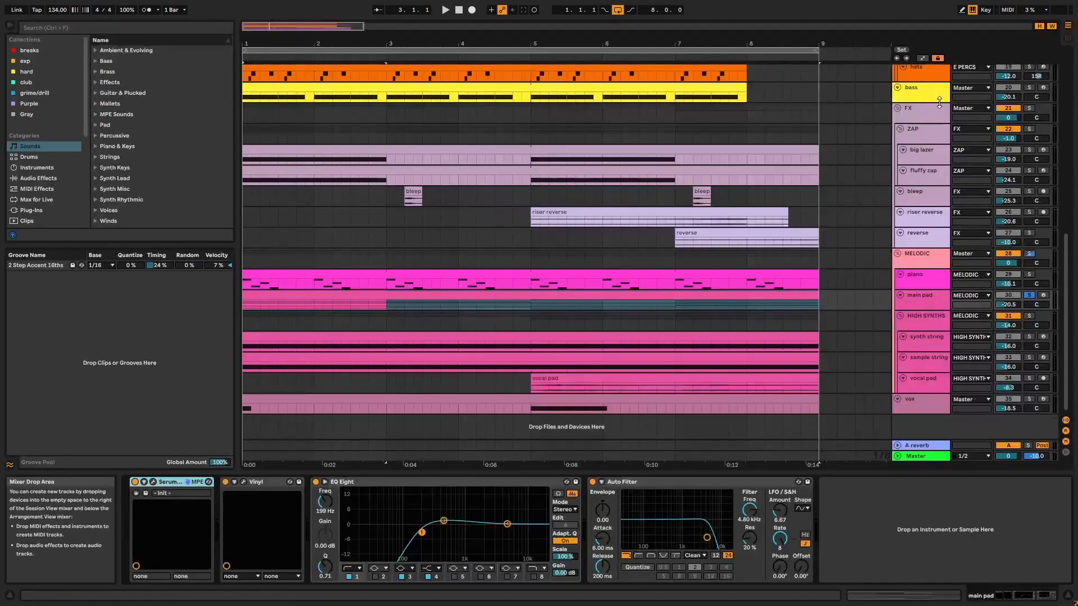
# Step: Inspect the main pad's Serum oscillators, LFO 1 rate and filter settings, and play back the sound
pyautogui.click(153, 481)
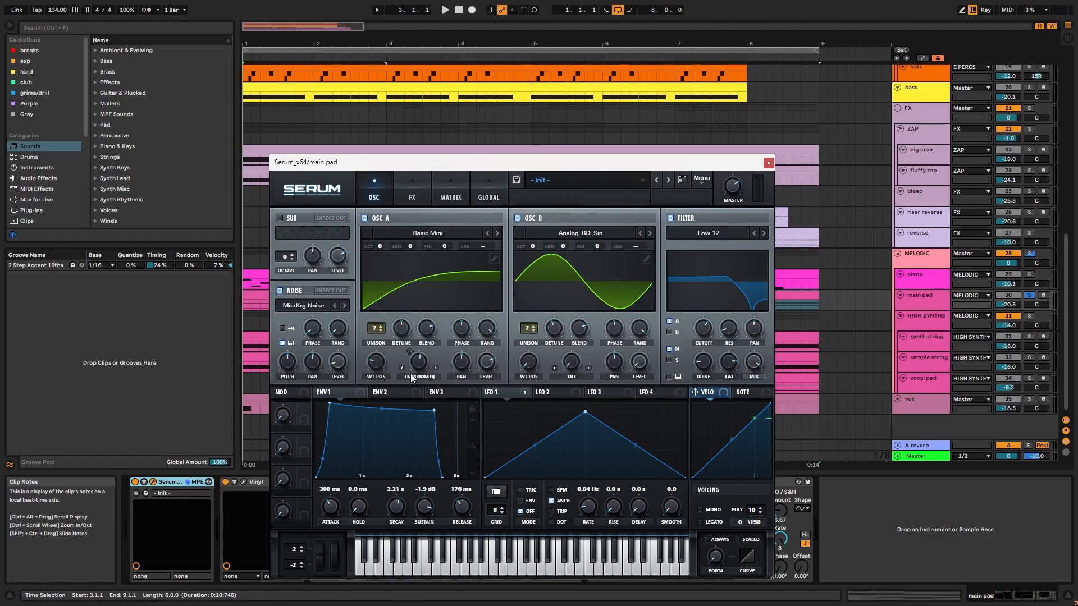
pyautogui.click(511, 390)
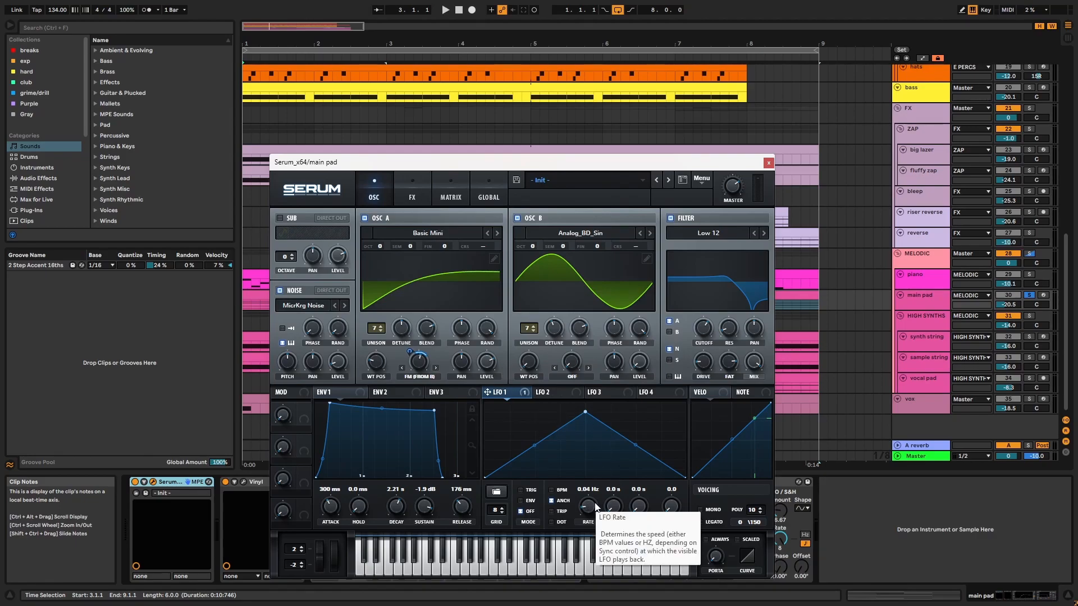
pyautogui.press('space')
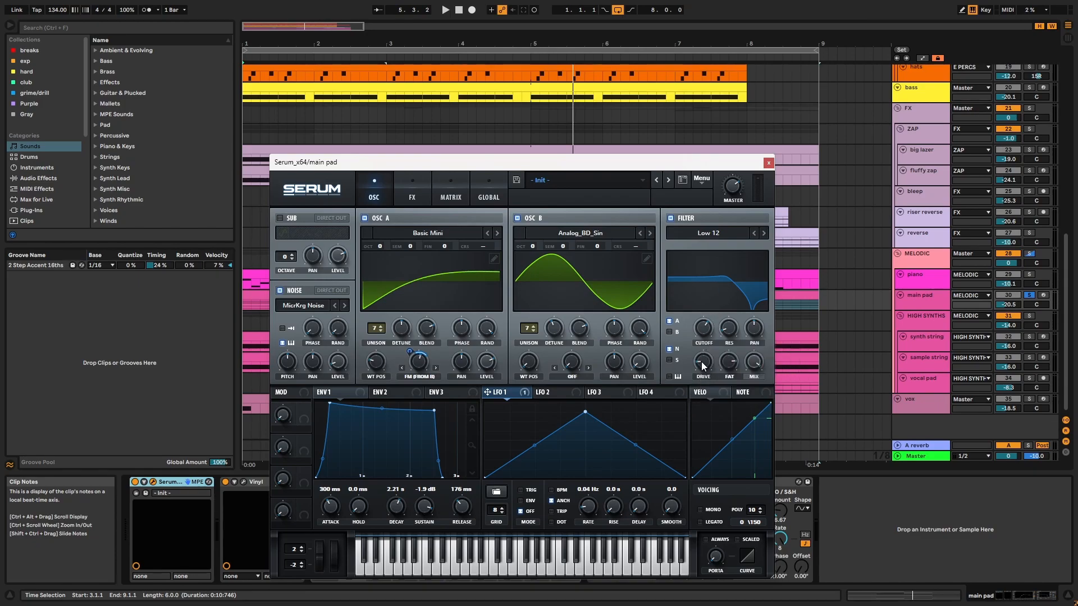
pyautogui.click(750, 366)
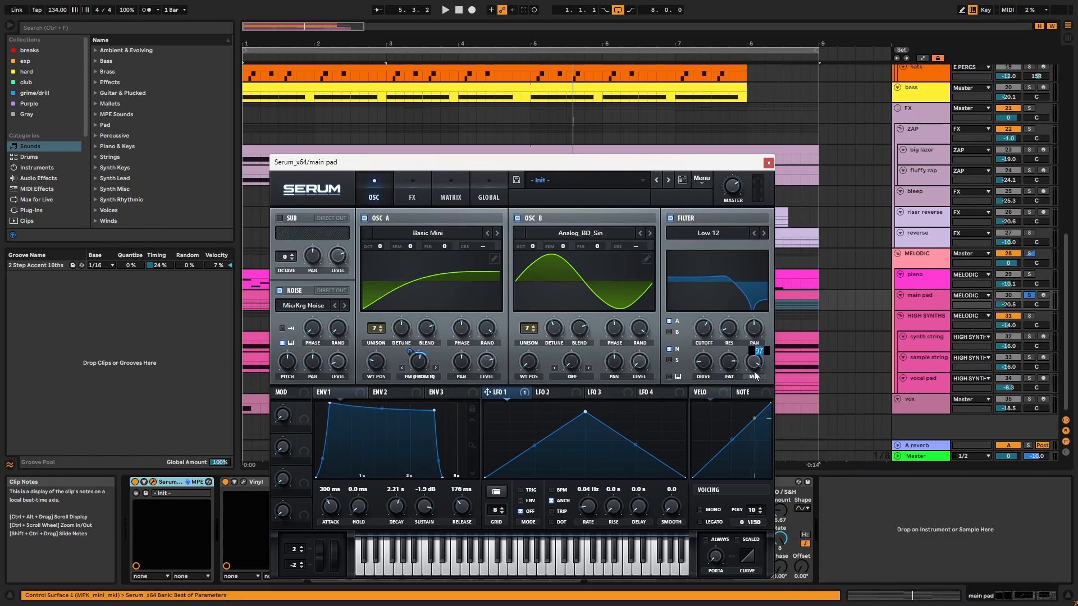
# Step: Inspect the main pad's Serum effects, compare playback with the distortion bypassed and active, and close the plug-in
pyautogui.click(415, 194)
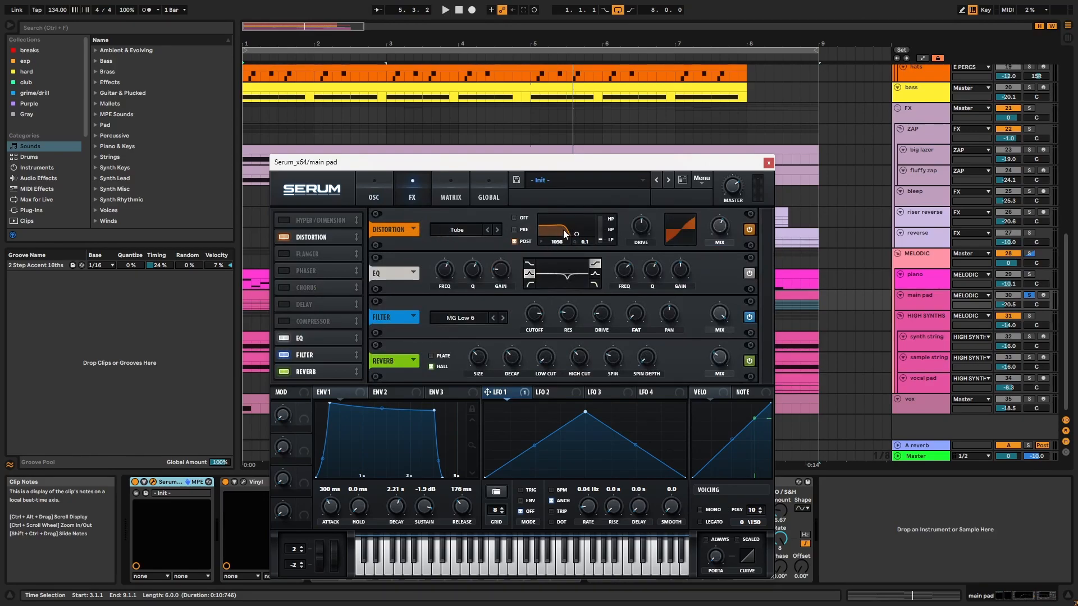
pyautogui.press('space')
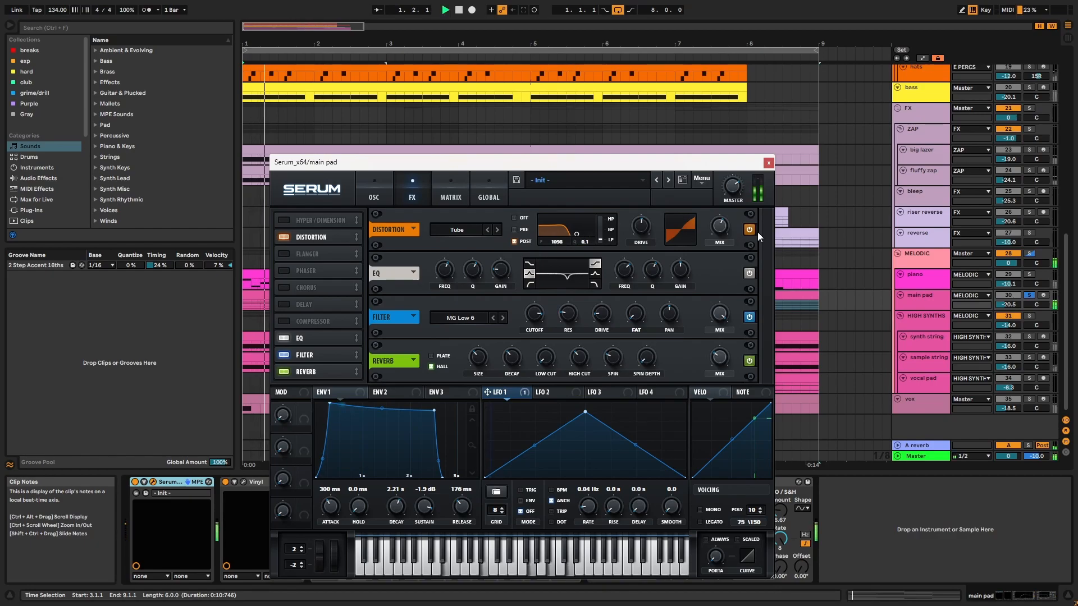
pyautogui.click(750, 230)
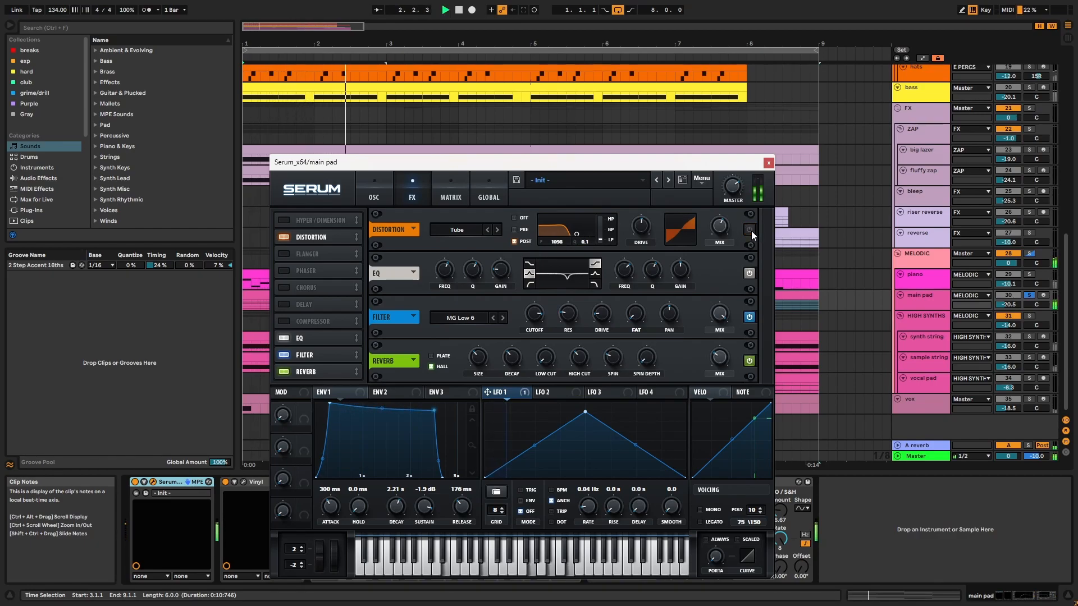
pyautogui.click(750, 230)
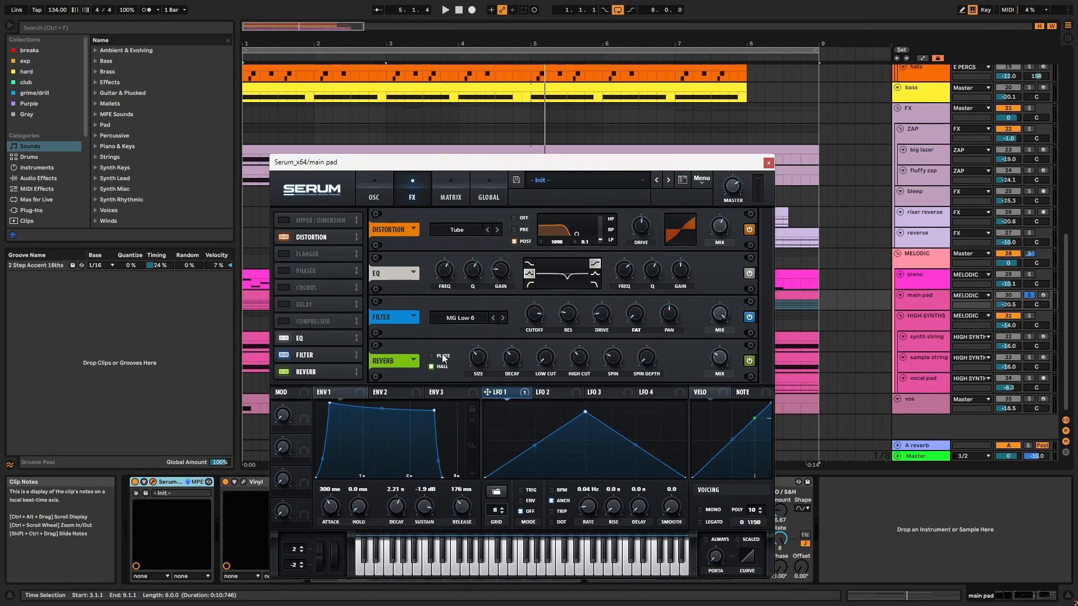
pyautogui.click(767, 163)
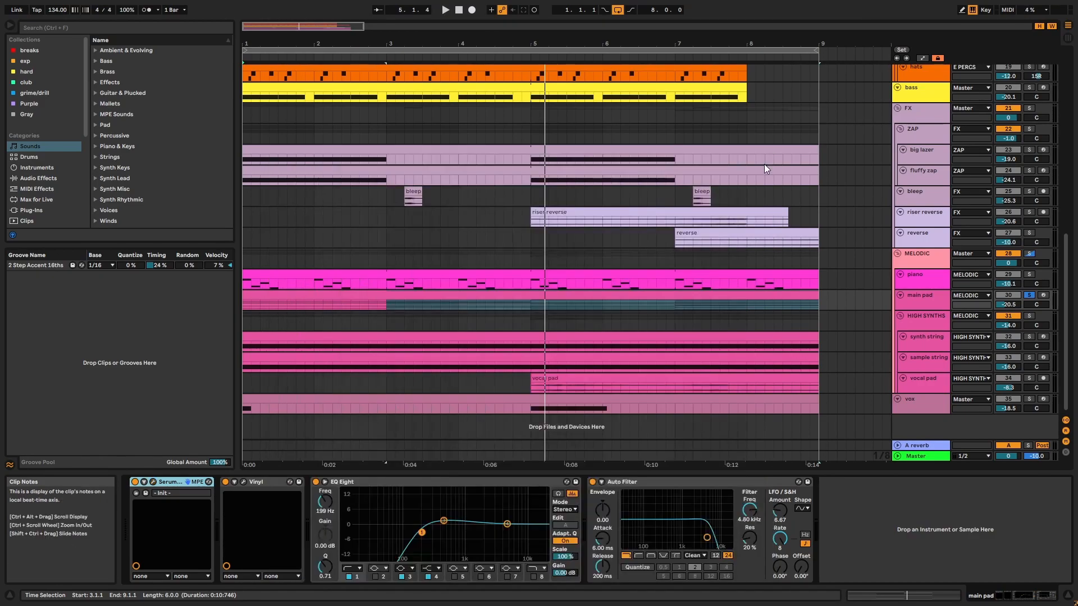
# Step: Listen to the main pad with its Vinyl settings open, and inspect its EQ Eight and Auto Filter
pyautogui.click(261, 483)
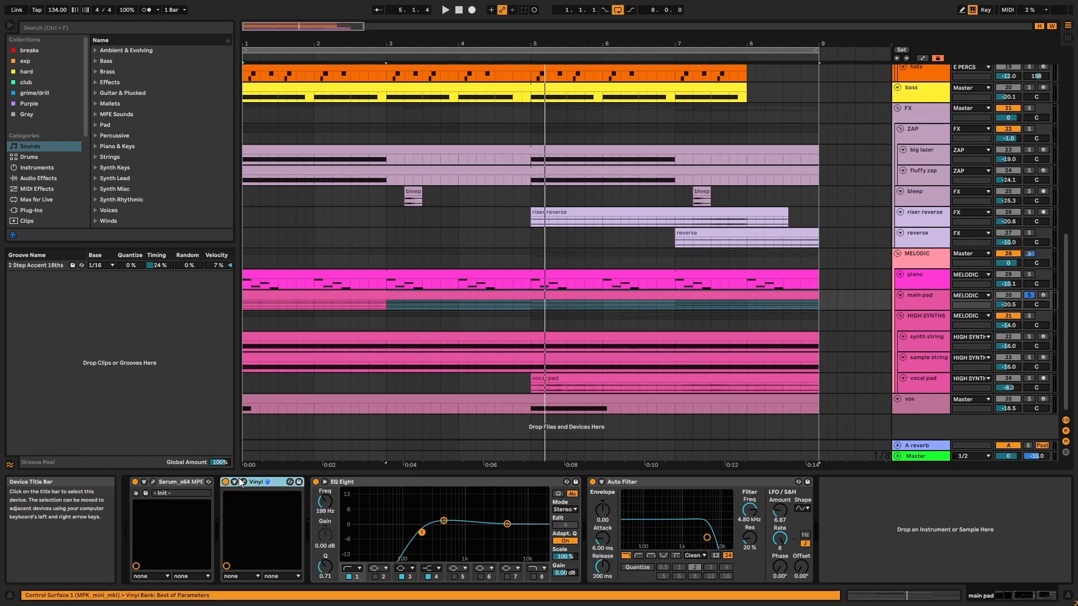
pyautogui.click(244, 482)
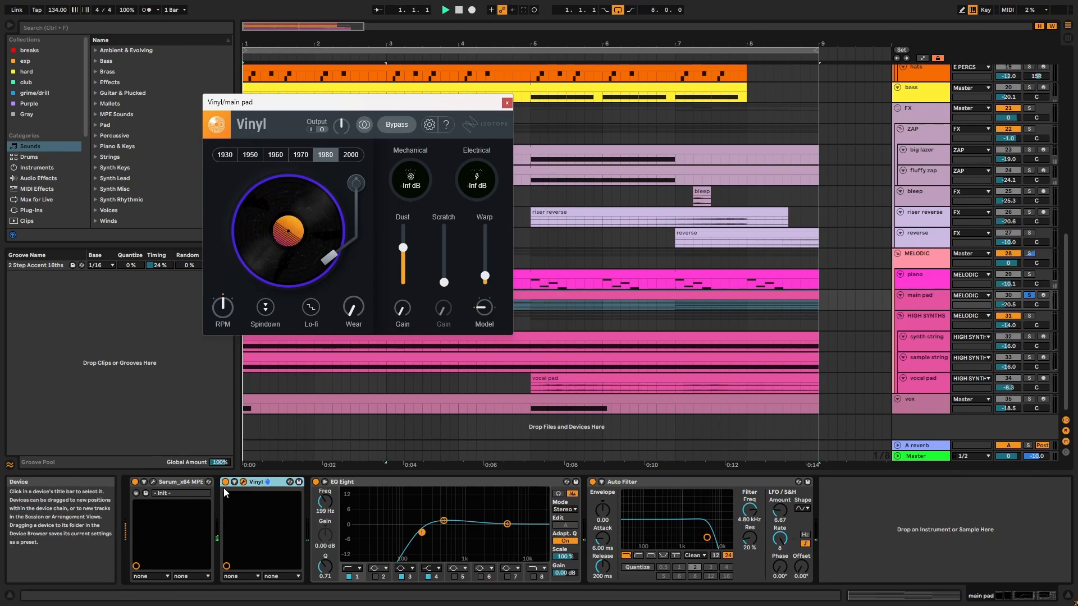
pyautogui.press('space')
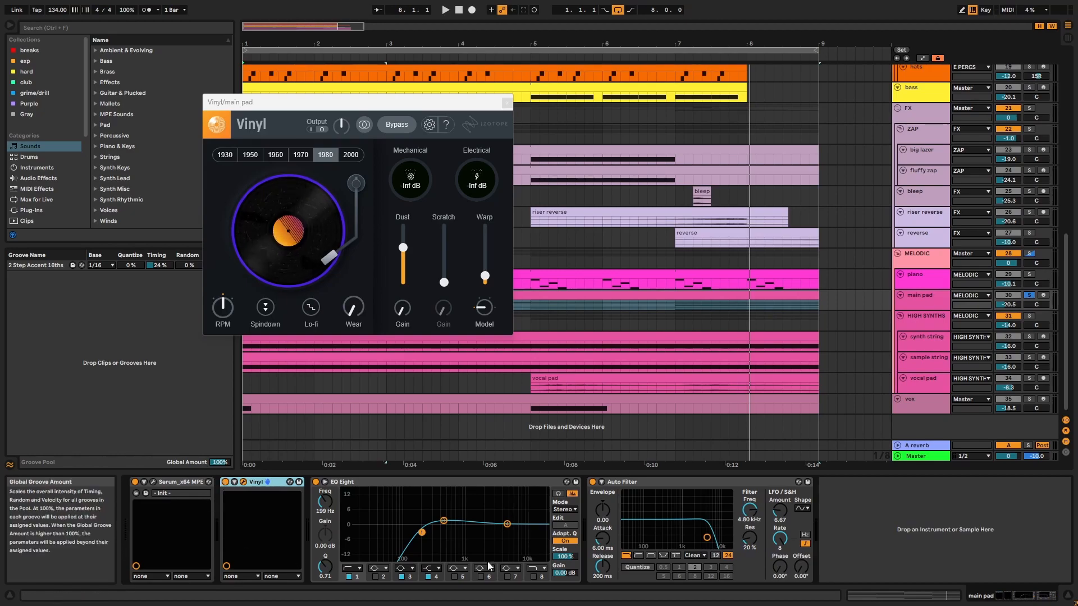
pyautogui.click(526, 482)
pyautogui.click(699, 480)
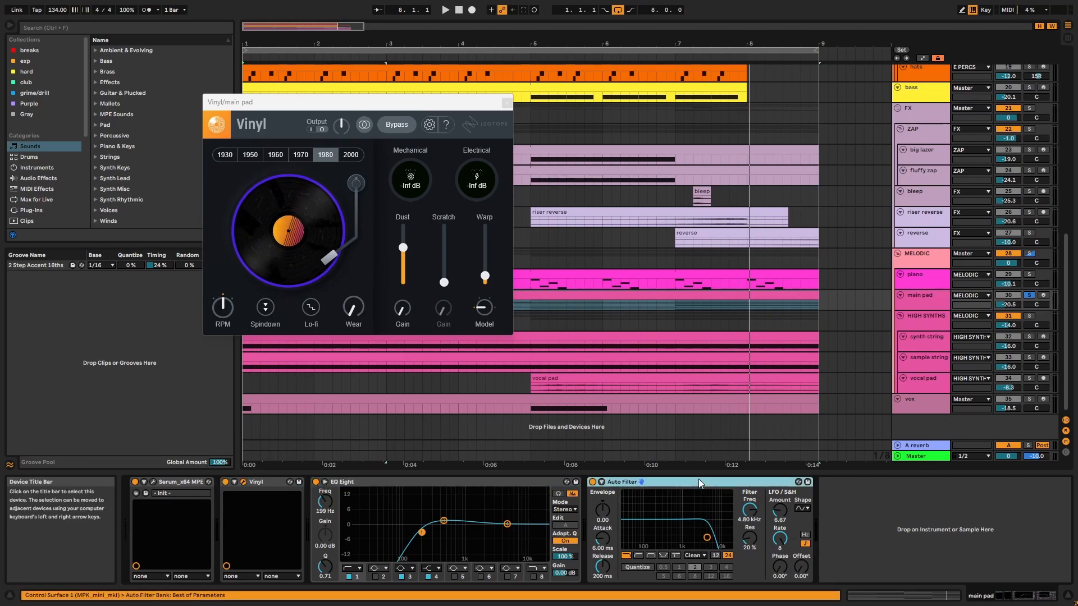
pyautogui.click(506, 106)
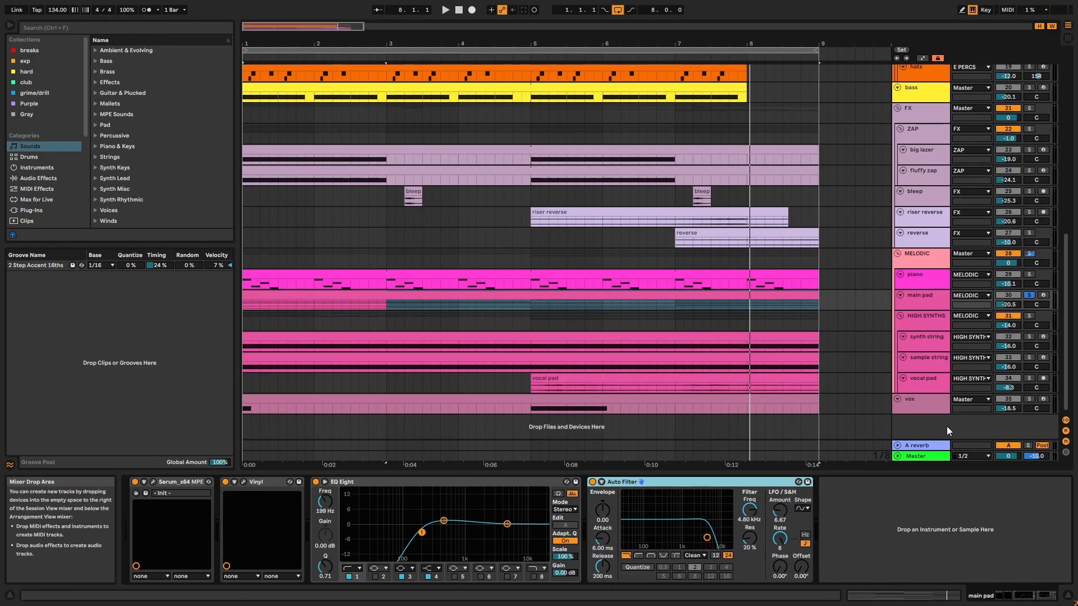
# Step: Solo the HIGH SYNTHS group, listen to its layers together, and select the synth string track
pyautogui.click(1031, 315)
pyautogui.click(737, 344)
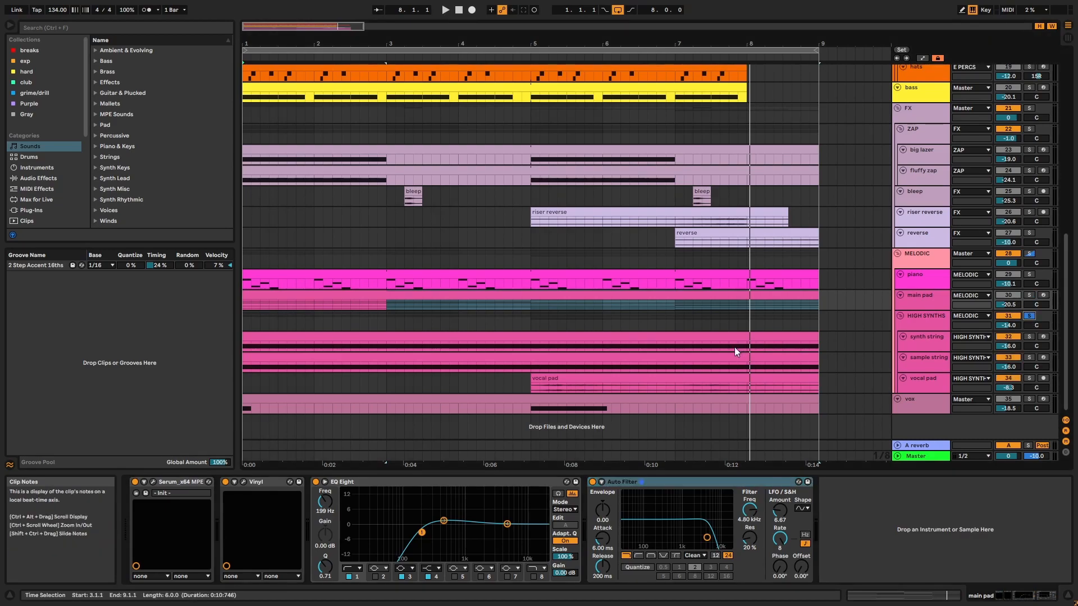
pyautogui.click(737, 339)
pyautogui.press('space')
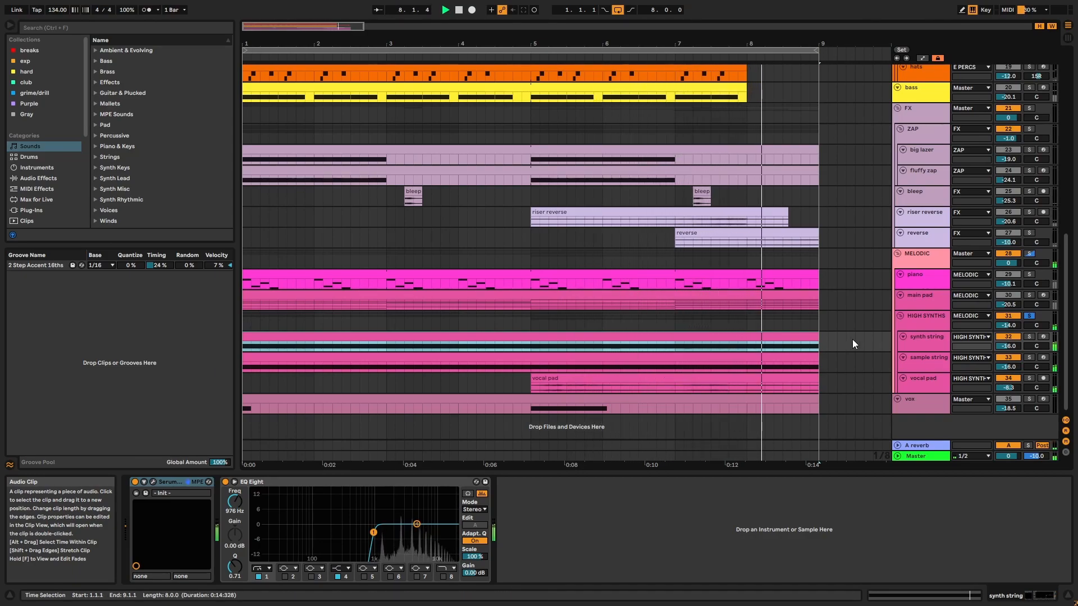
pyautogui.click(923, 357)
pyautogui.click(932, 340)
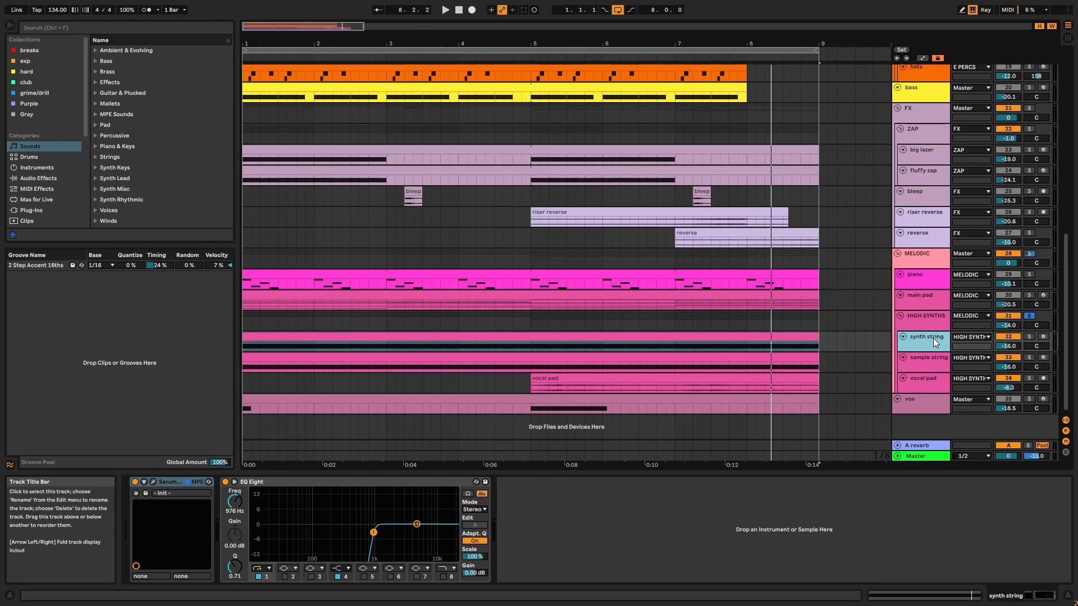
# Step: Solo the synth string track, open its MIDI clip to listen to the part, and return to the arrangement
pyautogui.click(1028, 336)
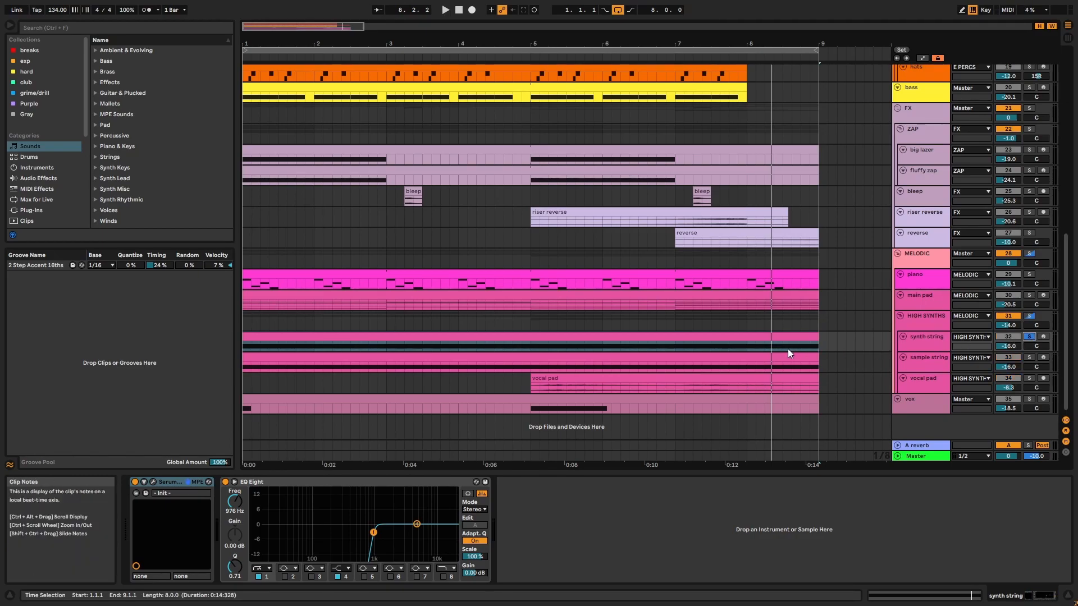
pyautogui.doubleClick(787, 337)
pyautogui.press('space')
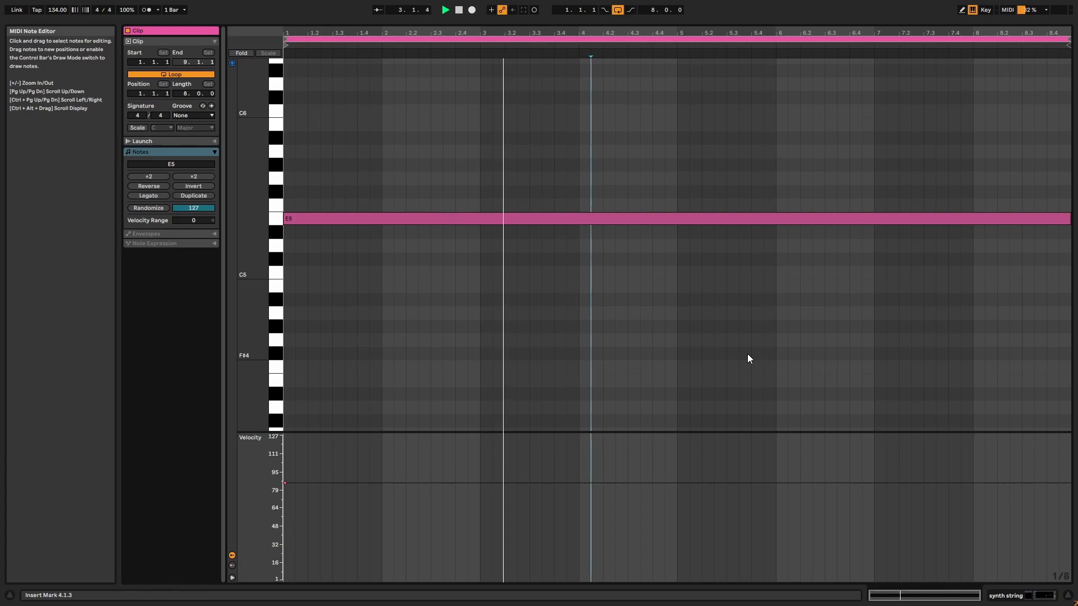
pyautogui.press('space')
pyautogui.moveTo(551, 295); pyautogui.dragTo(732, 176)
pyautogui.hotkey('shift', 'Tab')
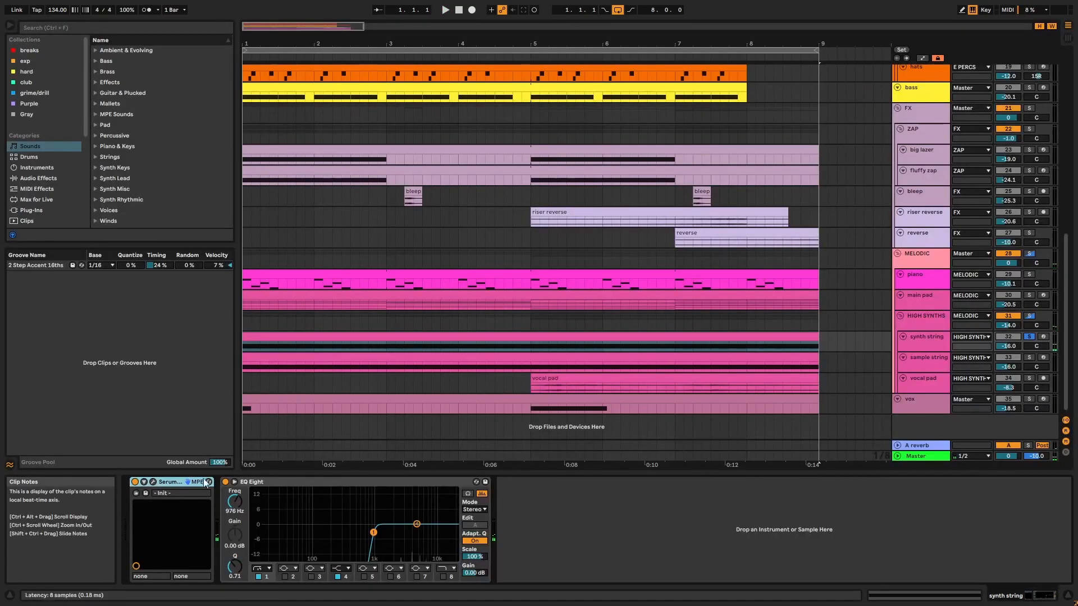
# Step: Inspect the synth string's Serum oscillators and effects, close the plug-in, and examine its EQ Eight
pyautogui.click(152, 482)
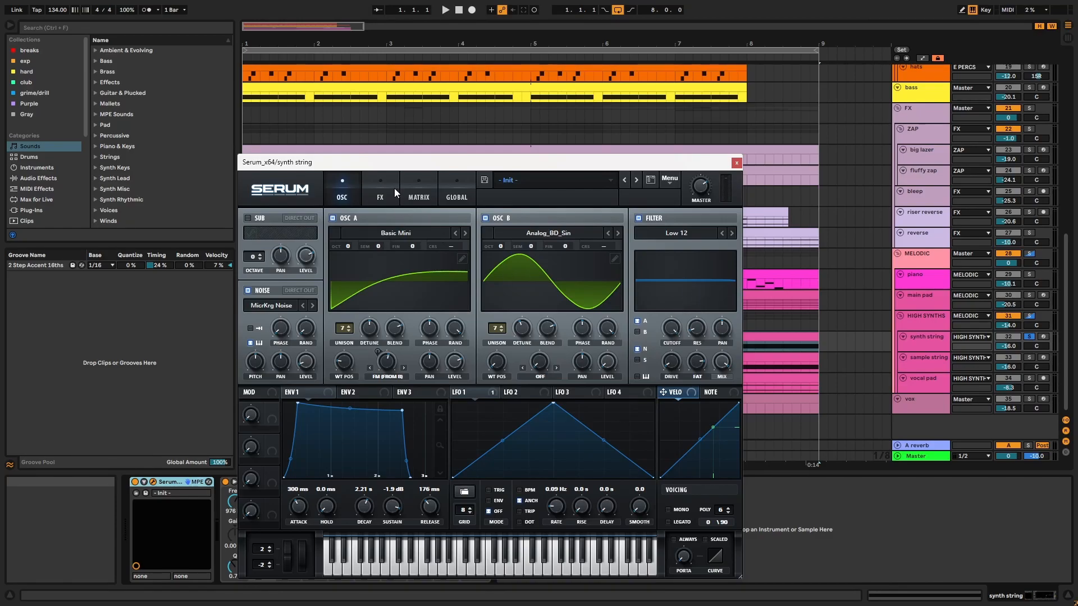
pyautogui.click(380, 191)
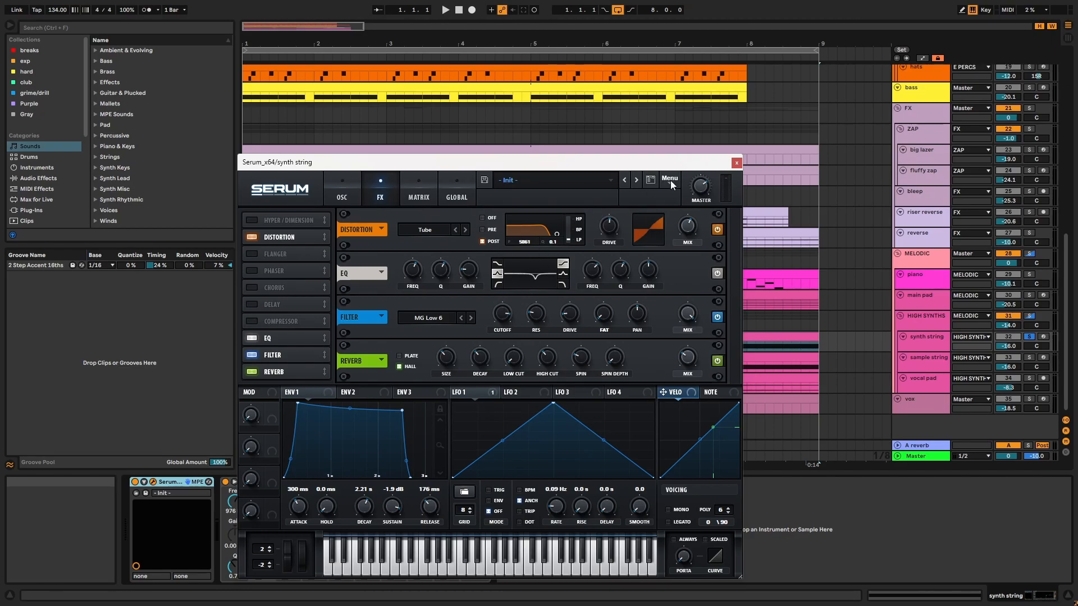
pyautogui.click(736, 164)
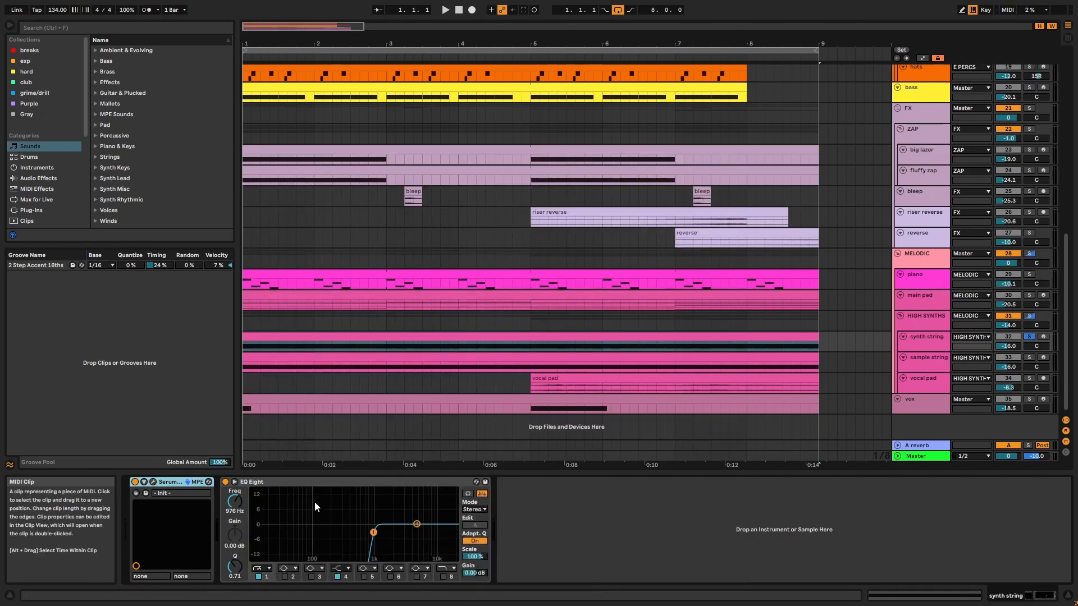
pyautogui.click(337, 483)
# Step: Solo the sample string track, listen to its MIDI clip with all notes in view, and return to the arrangement
pyautogui.click(929, 357)
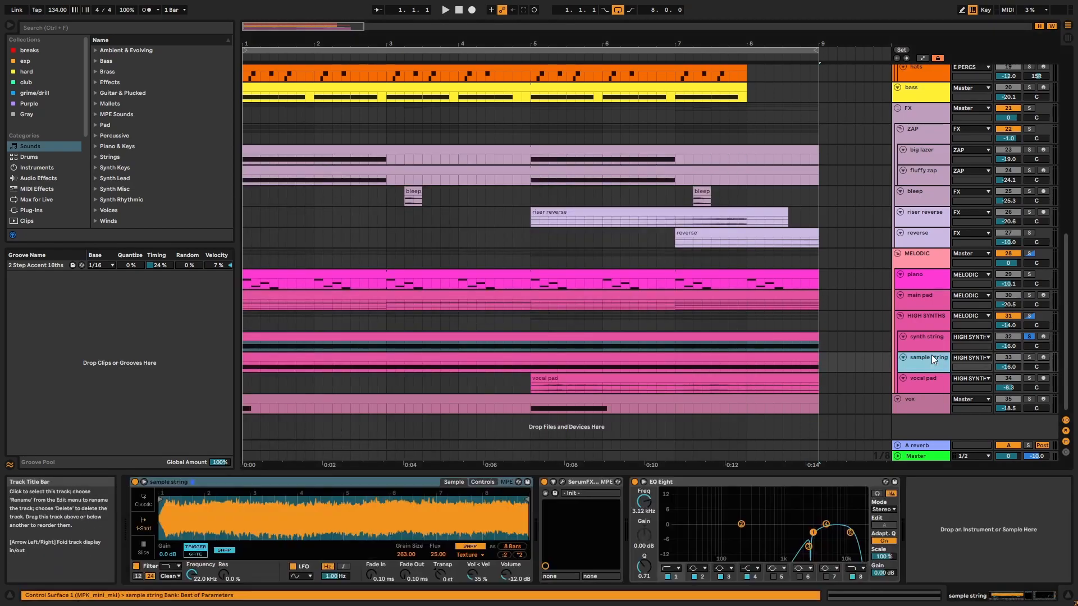
pyautogui.doubleClick(727, 359)
pyautogui.press('space')
pyautogui.doubleClick(253, 329)
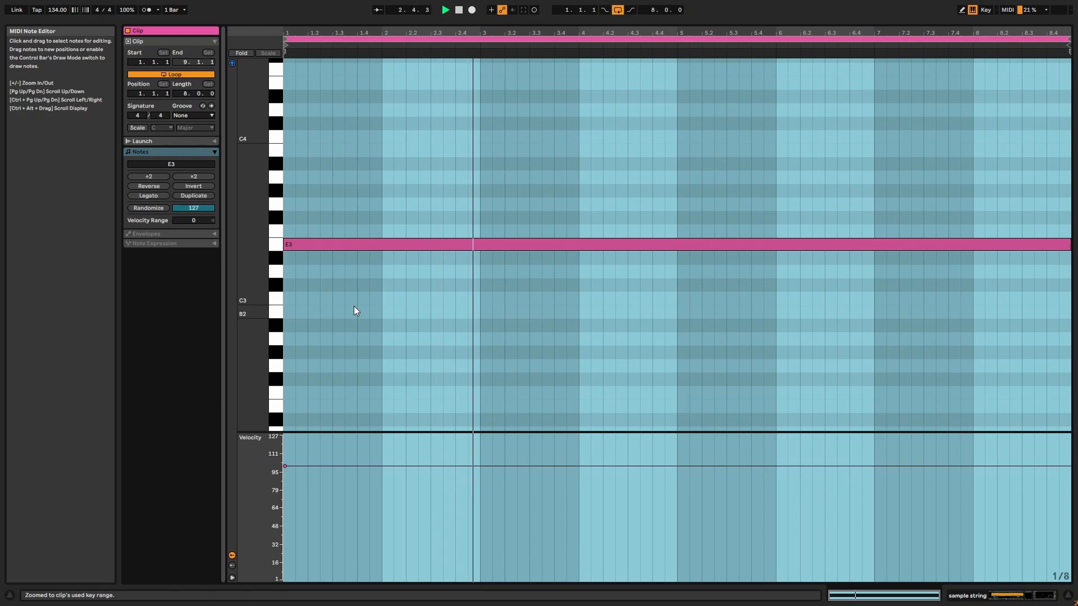
pyautogui.hotkey('shift', 'Tab')
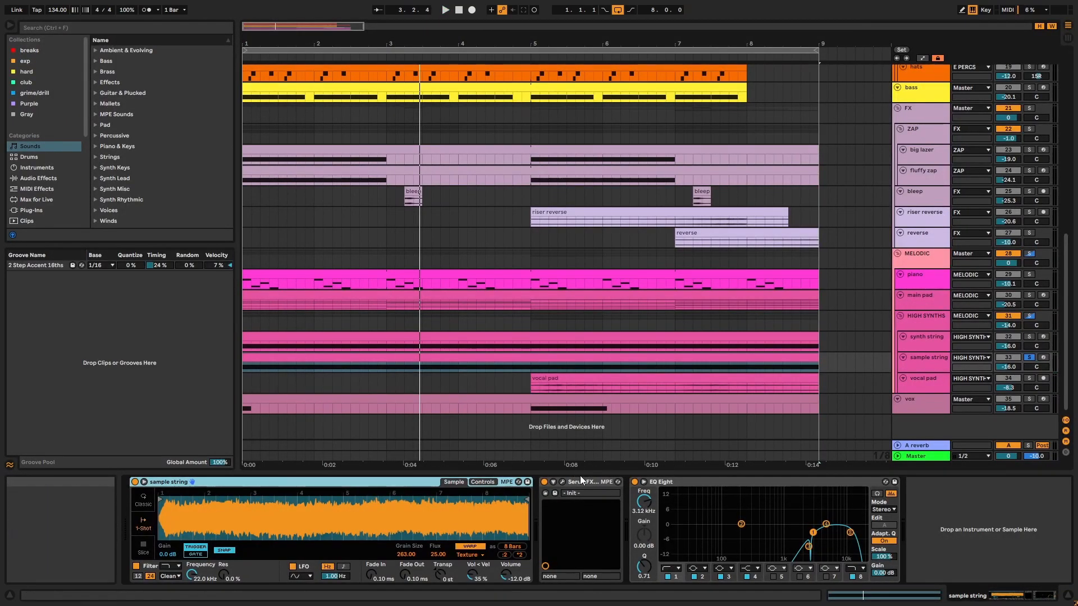
# Step: Inspect the sample string's SerumFX hyper/dimension and distortion, close the plug-in, and examine its EQ Eight
pyautogui.click(561, 481)
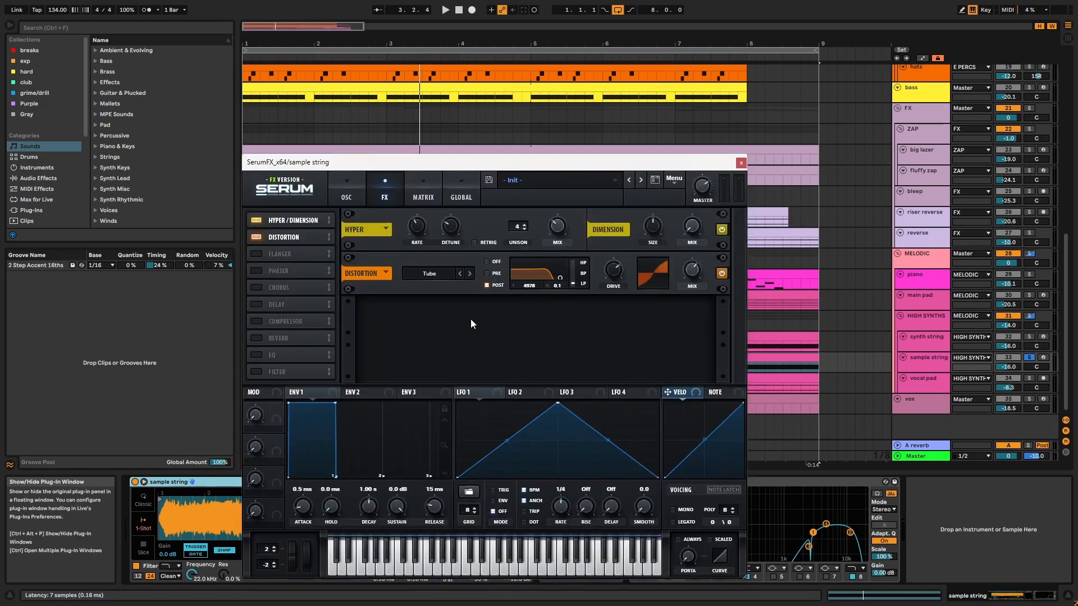
pyautogui.click(741, 163)
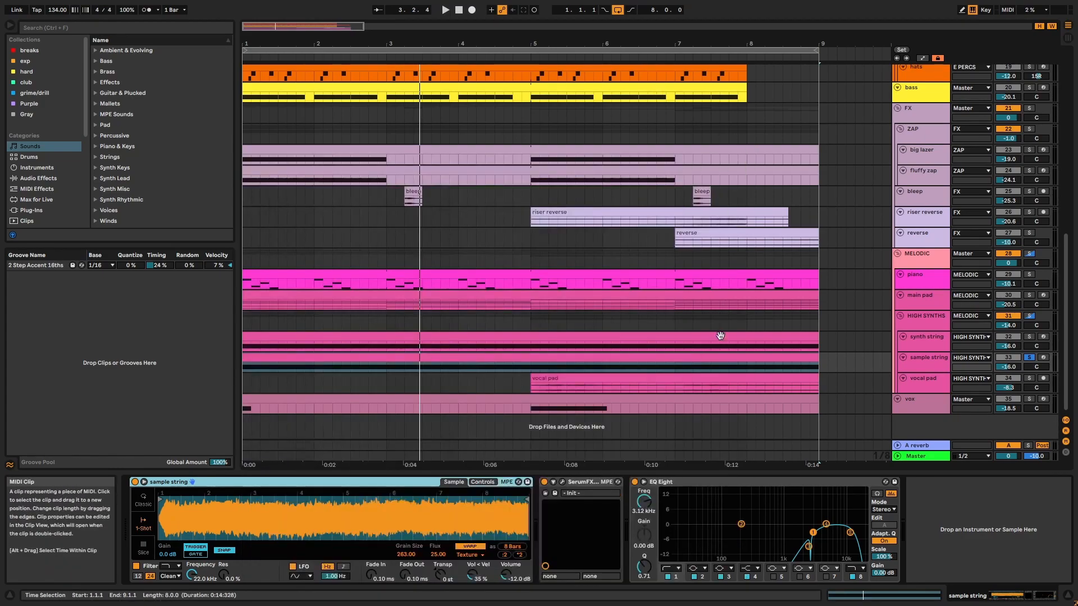
pyautogui.click(763, 484)
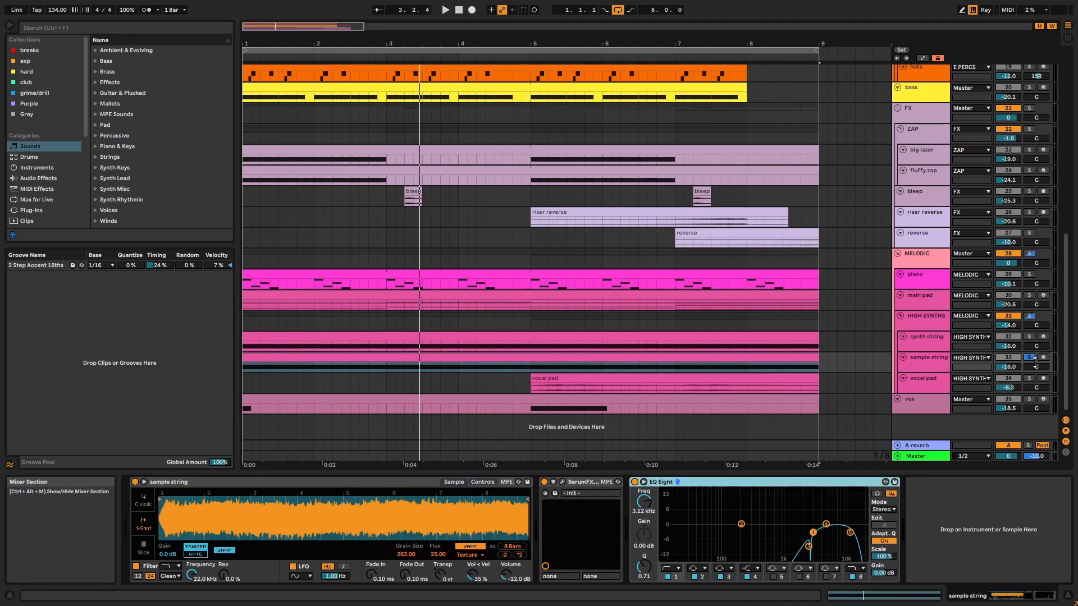
# Step: Solo the vocal pad track and play its audio clip from bar 5
pyautogui.click(920, 382)
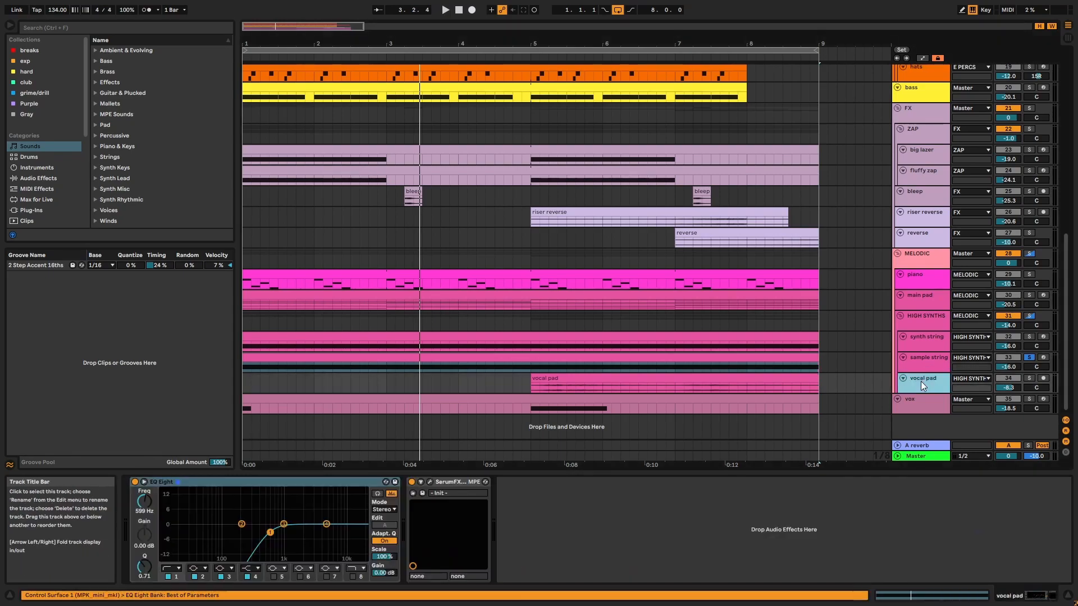
pyautogui.click(719, 386)
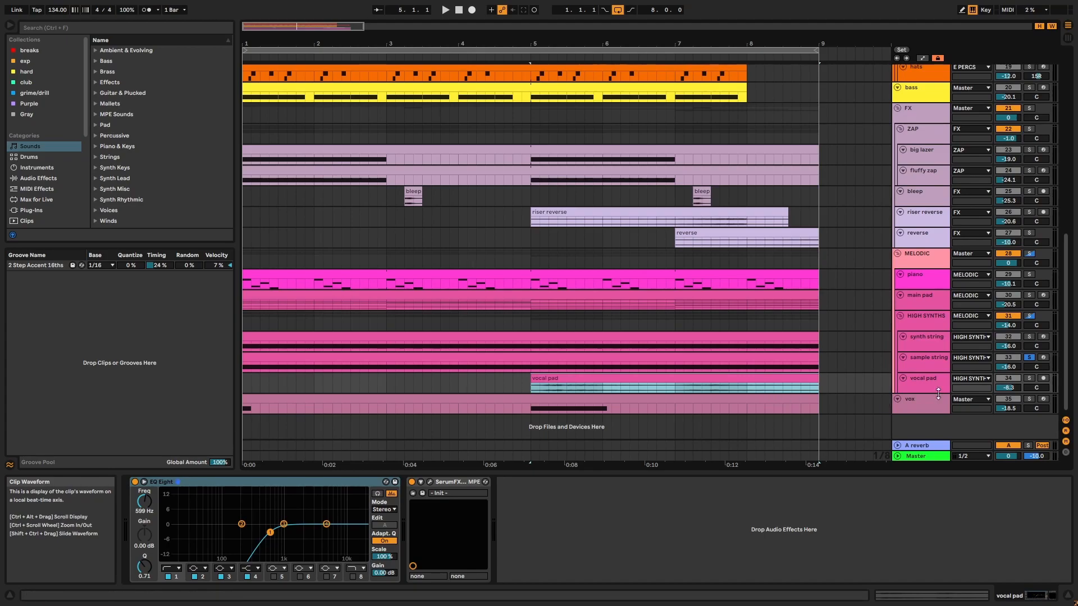
pyautogui.click(1027, 378)
pyautogui.press('space')
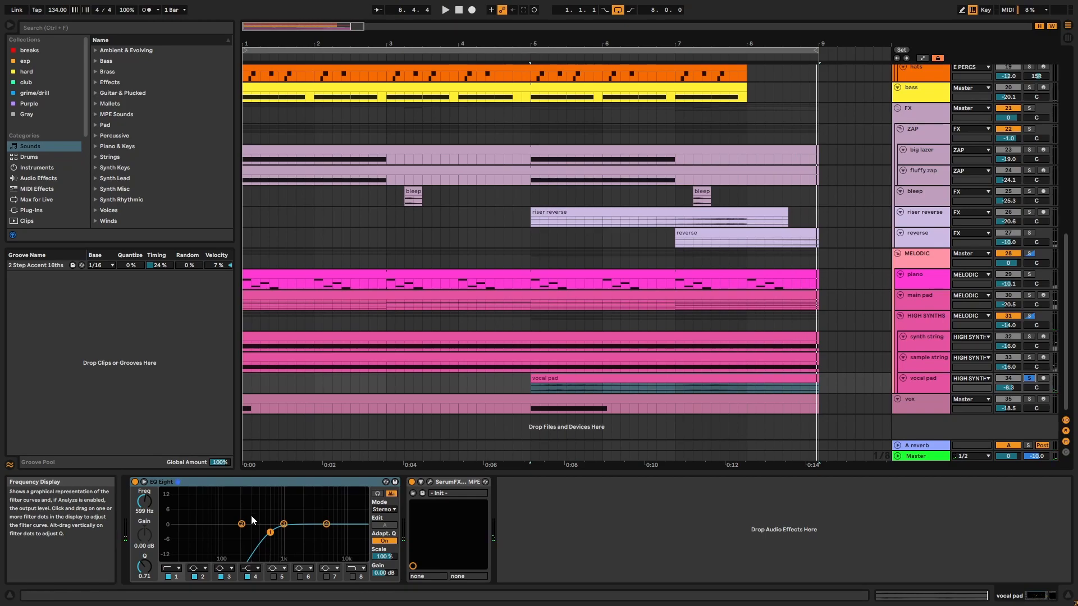
# Step: Examine the vocal pad's EQ Eight, inspect its SerumFX hyper, distortion and phaser settings, and close the plug-in
pyautogui.click(283, 485)
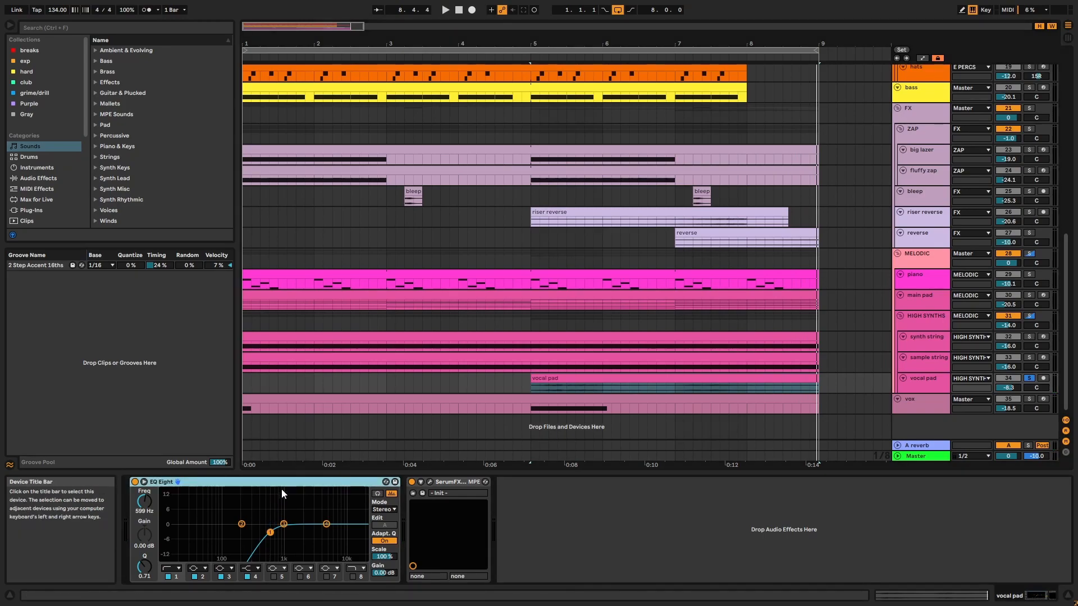
pyautogui.click(430, 482)
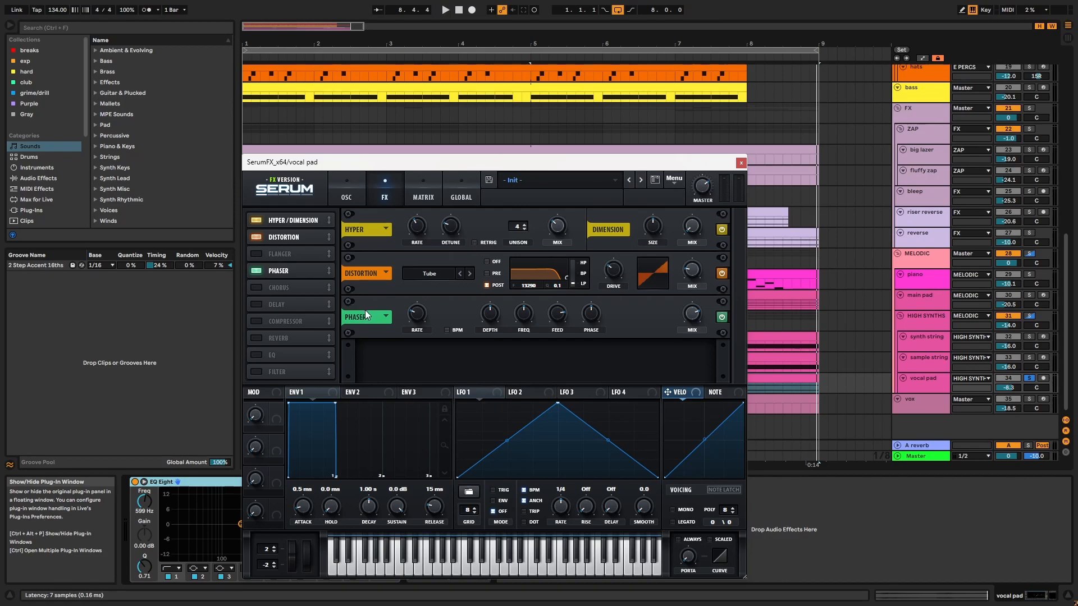
pyautogui.click(741, 163)
# Step: Unsolo the vocal pad track and play the full arrangement from bar 1
pyautogui.click(923, 378)
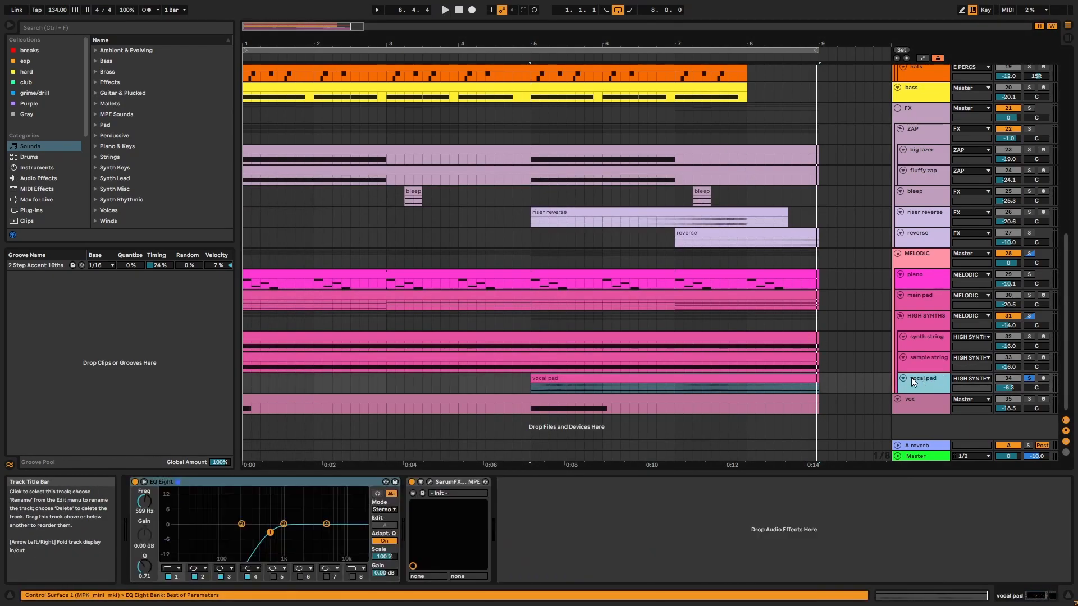
pyautogui.click(1029, 378)
pyautogui.click(763, 358)
pyautogui.press('space')
# Step: Mute the sample string and vocal pad tracks together during playback and re-enable them to compare the mix
pyautogui.click(926, 377)
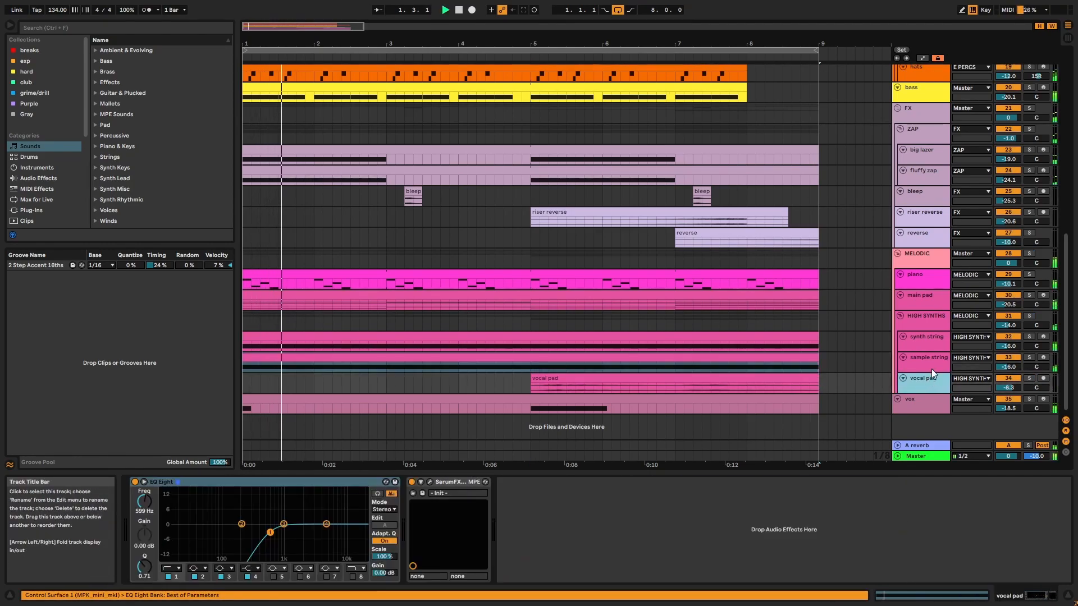
pyautogui.keyDown('shift'); pyautogui.click(932, 366); pyautogui.keyUp('shift')
pyautogui.click(1011, 358)
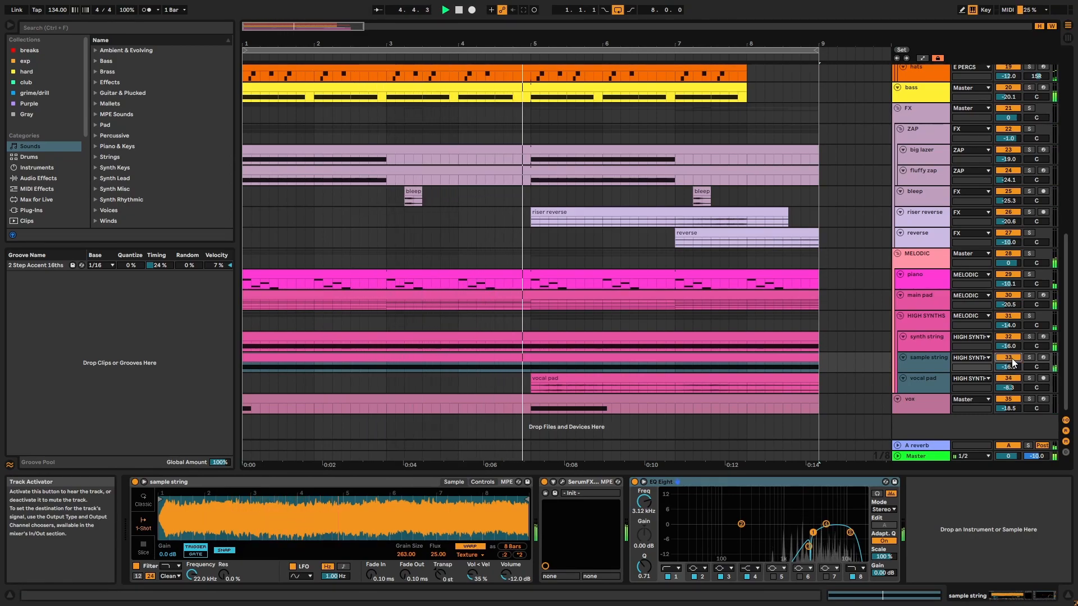
pyautogui.click(1012, 359)
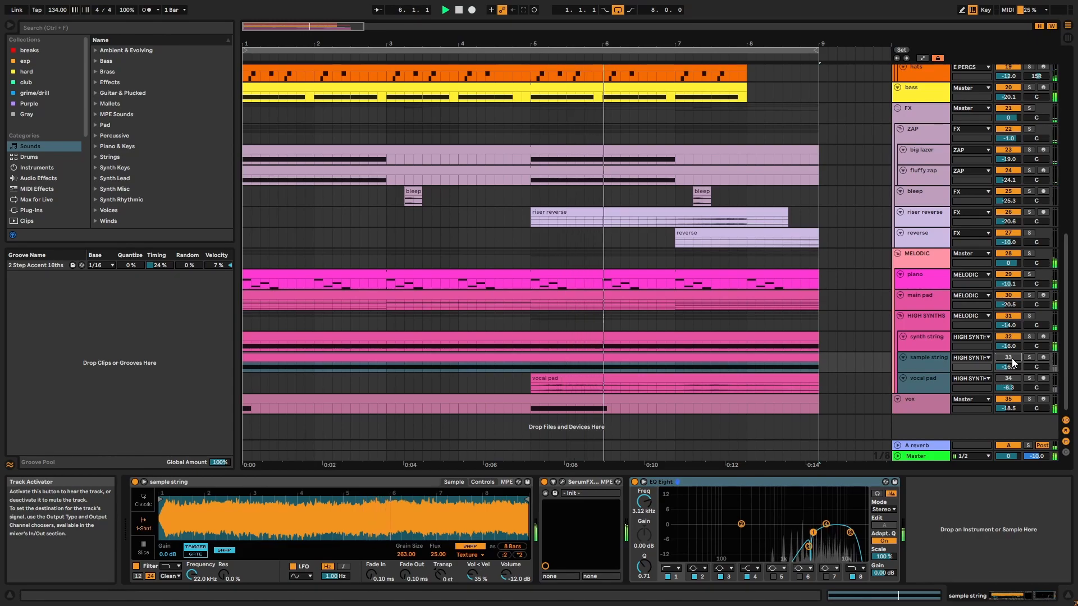
pyautogui.click(1012, 361)
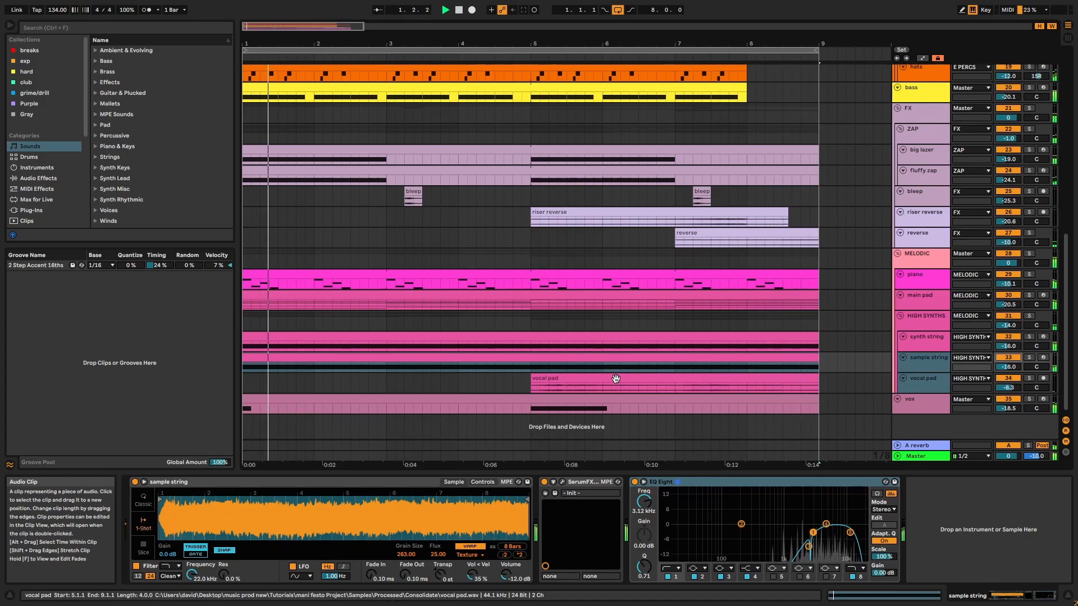
# Step: Inspect the HIGH SYNTHS group's Vinyl plug-in, close it, and examine the group's Auto Filter
pyautogui.click(929, 319)
pyautogui.click(176, 482)
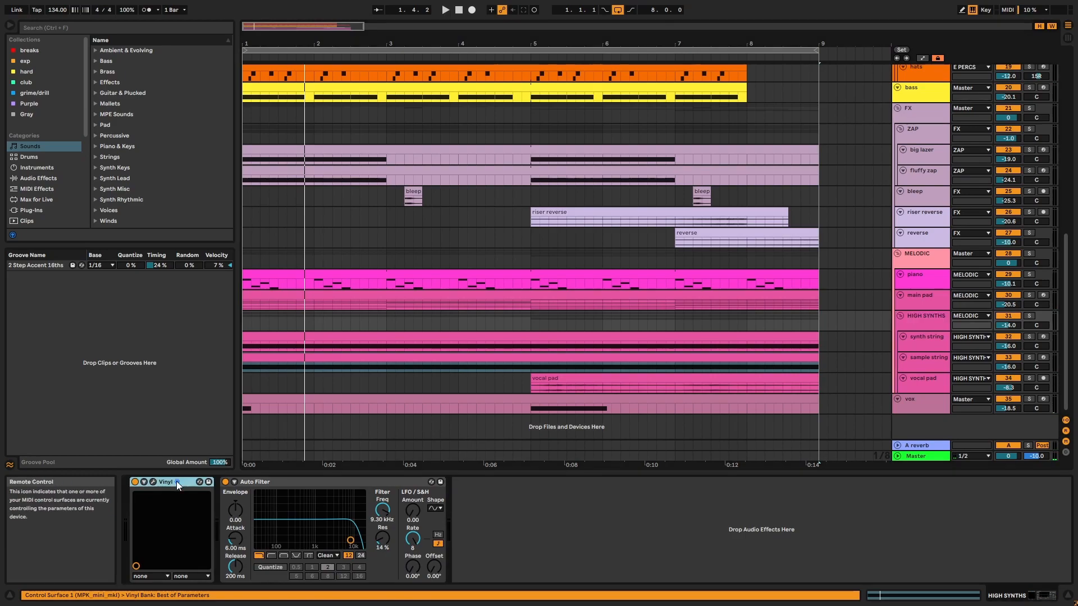
pyautogui.click(150, 483)
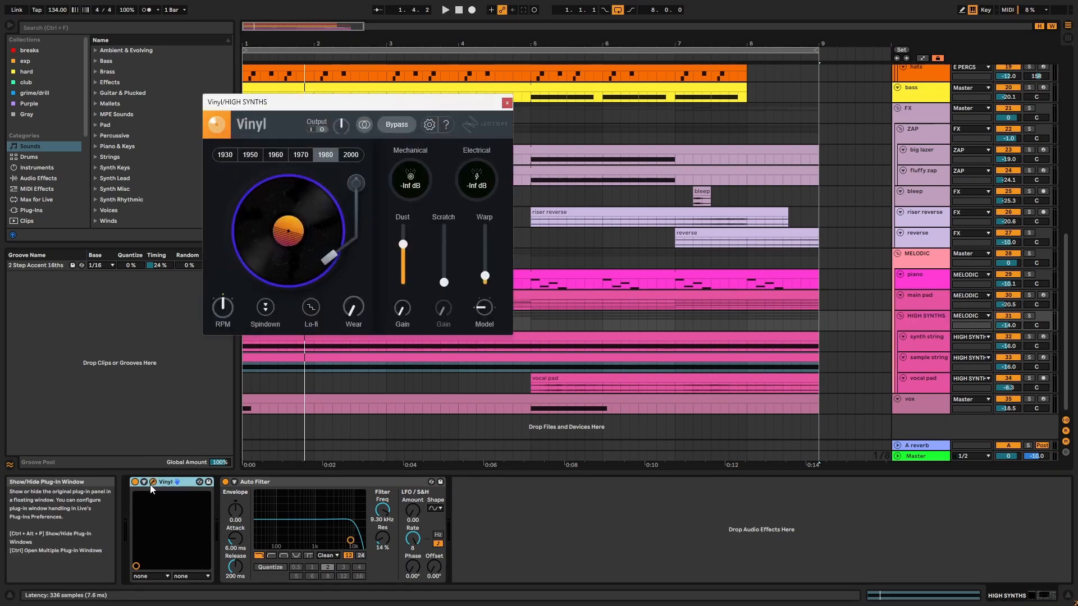
pyautogui.click(507, 103)
pyautogui.click(394, 480)
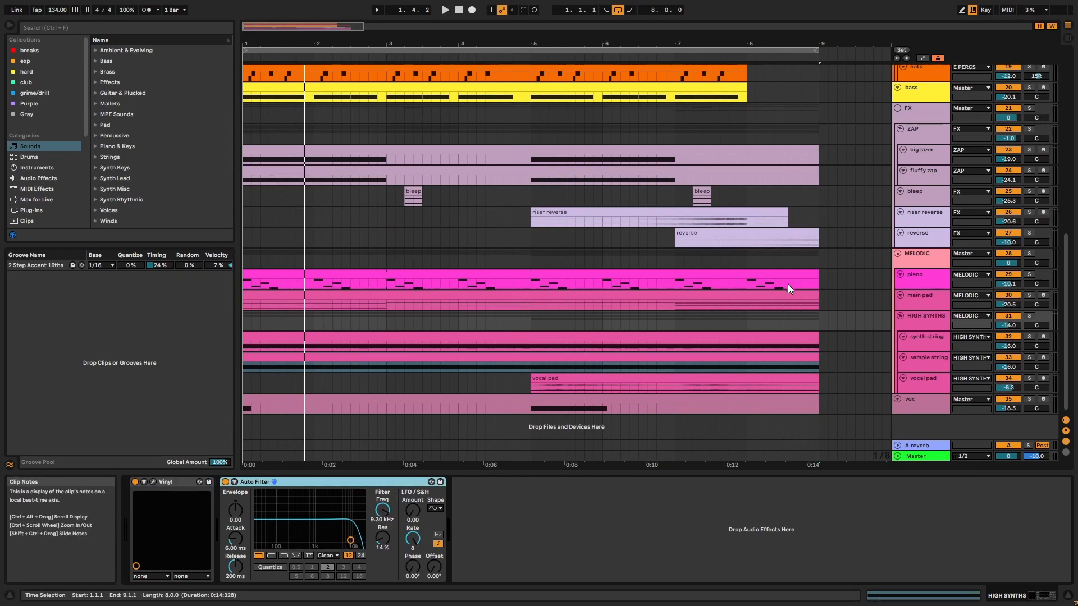
# Step: Examine the Utility, Saturator and Glue Compressor on the MELODIC group
pyautogui.click(914, 262)
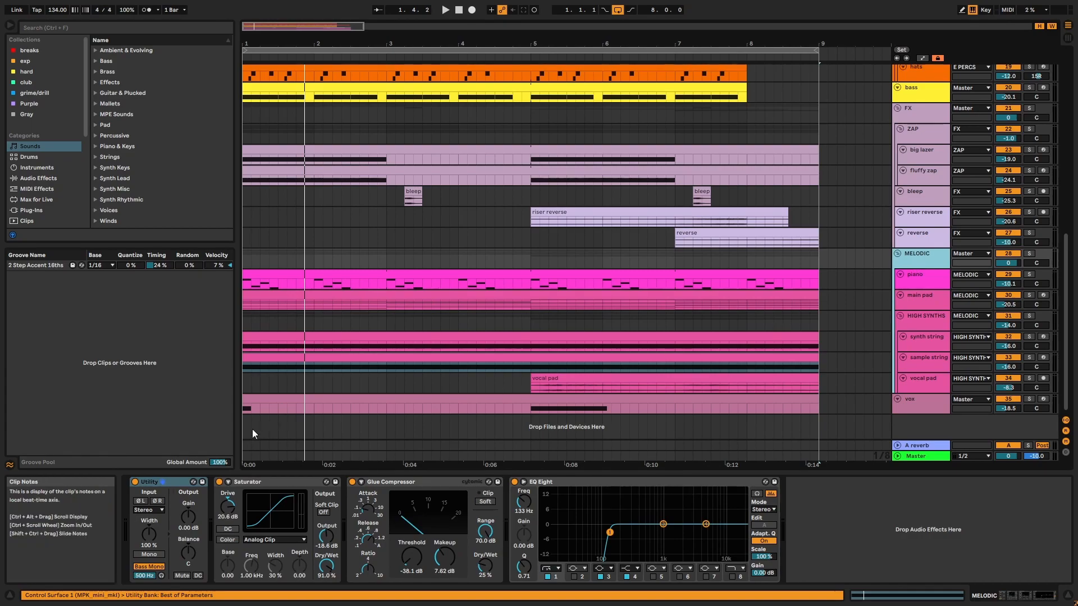
pyautogui.click(167, 482)
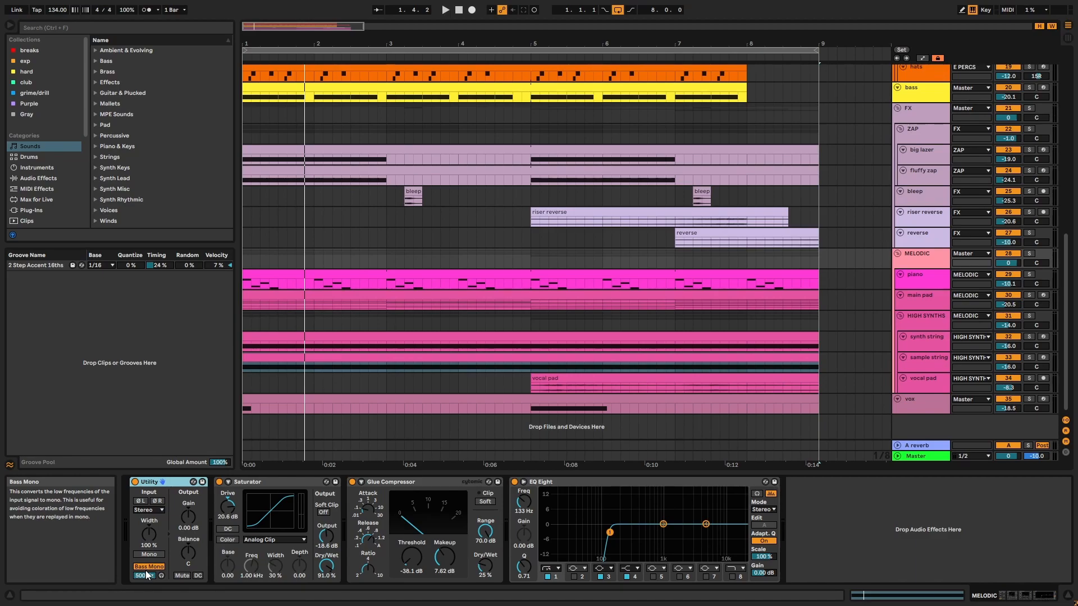
pyautogui.click(292, 481)
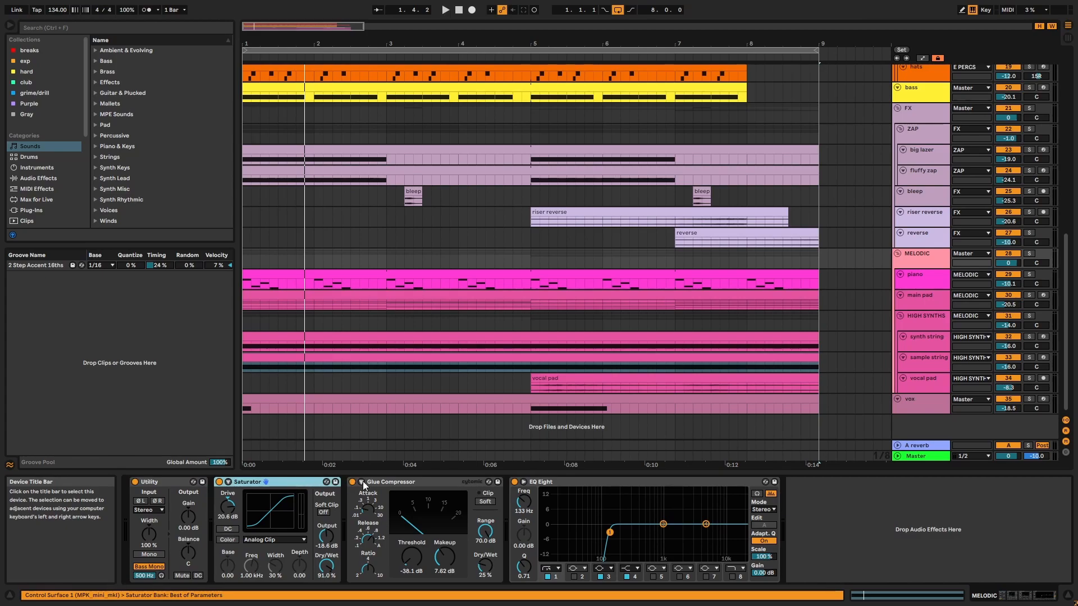
pyautogui.click(390, 480)
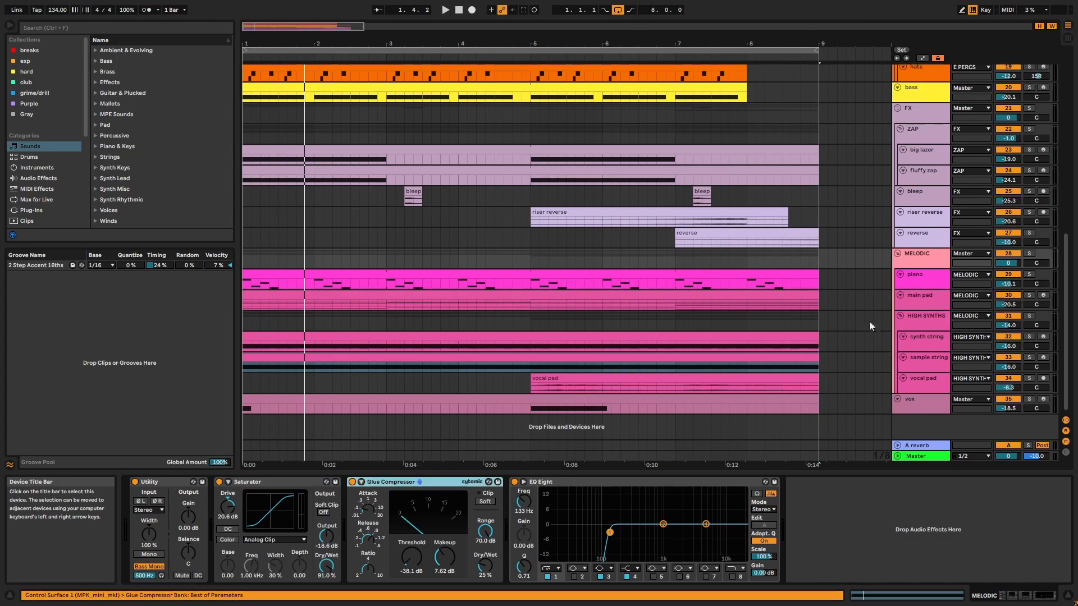
# Step: Solo the MELODIC group, compare playback with its Saturator and Glue Compressor bypassed and active, and examine its EQ Eight
pyautogui.click(1028, 254)
pyautogui.press('space')
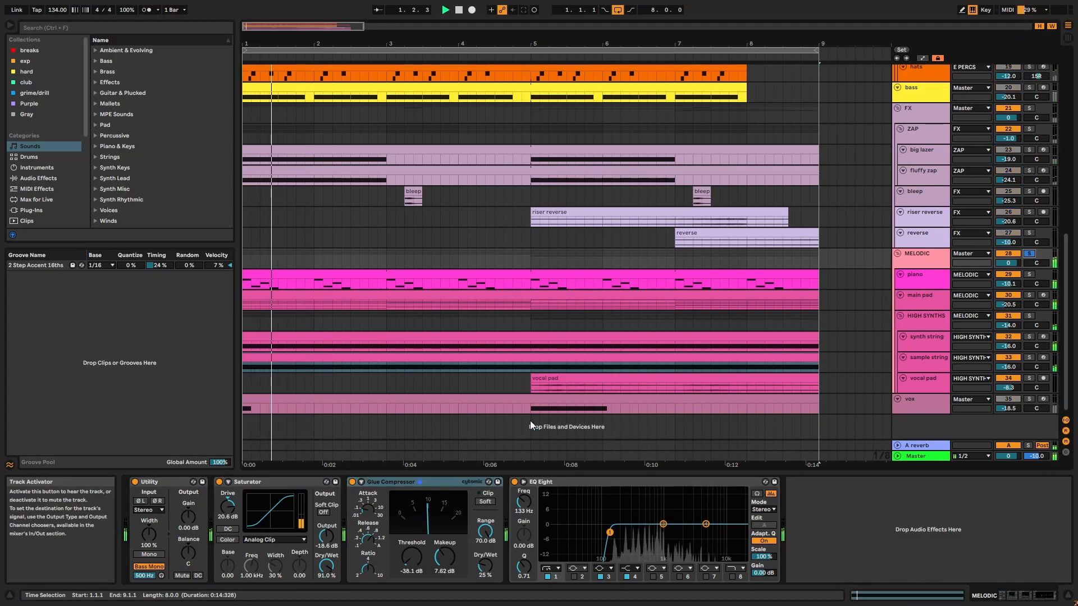
pyautogui.click(218, 481)
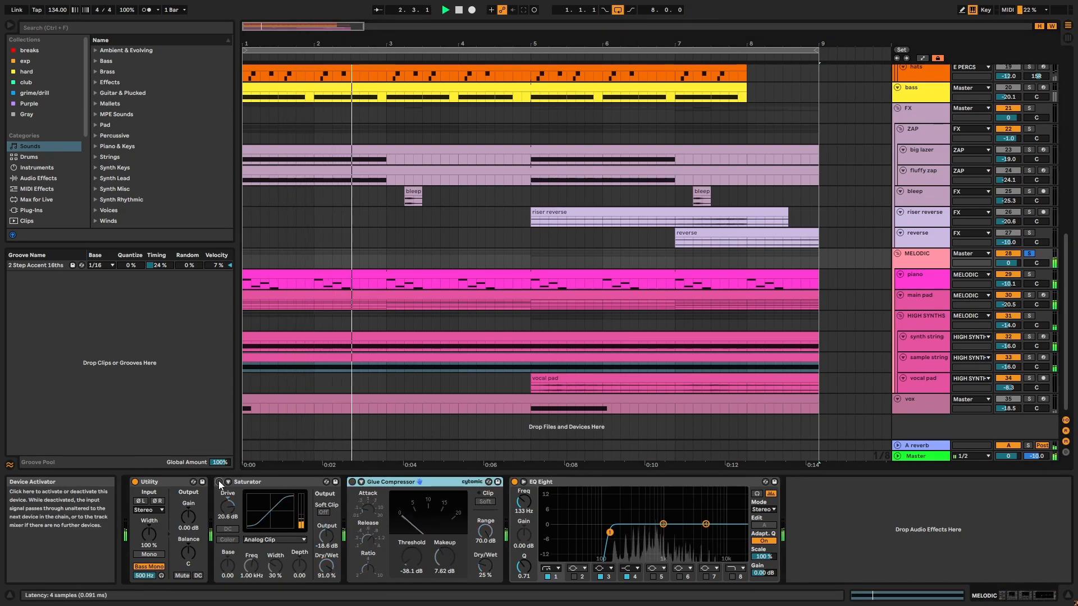
pyautogui.click(219, 481)
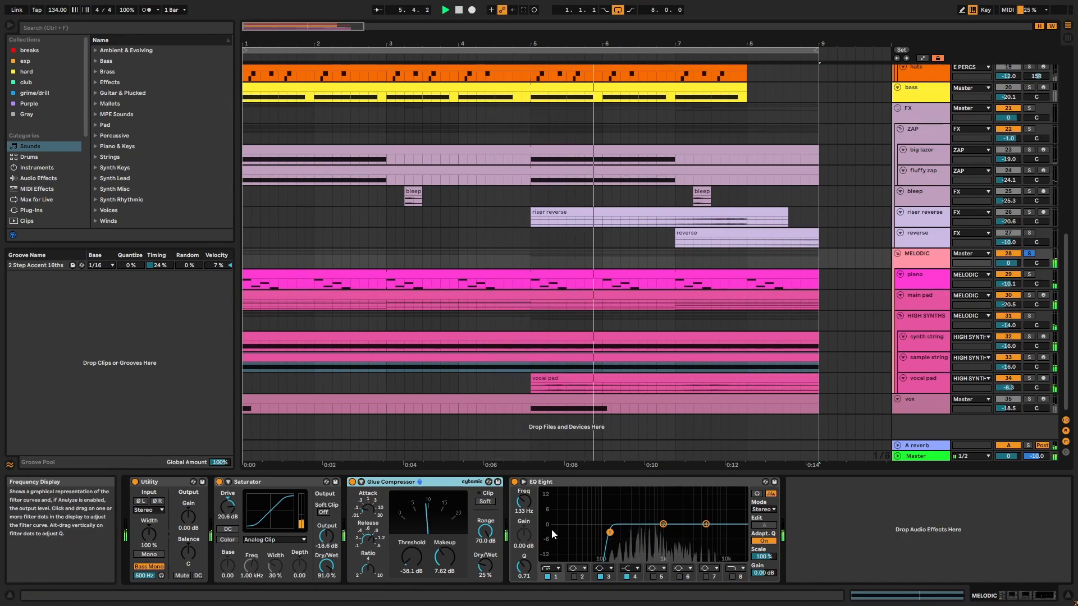
pyautogui.press('space')
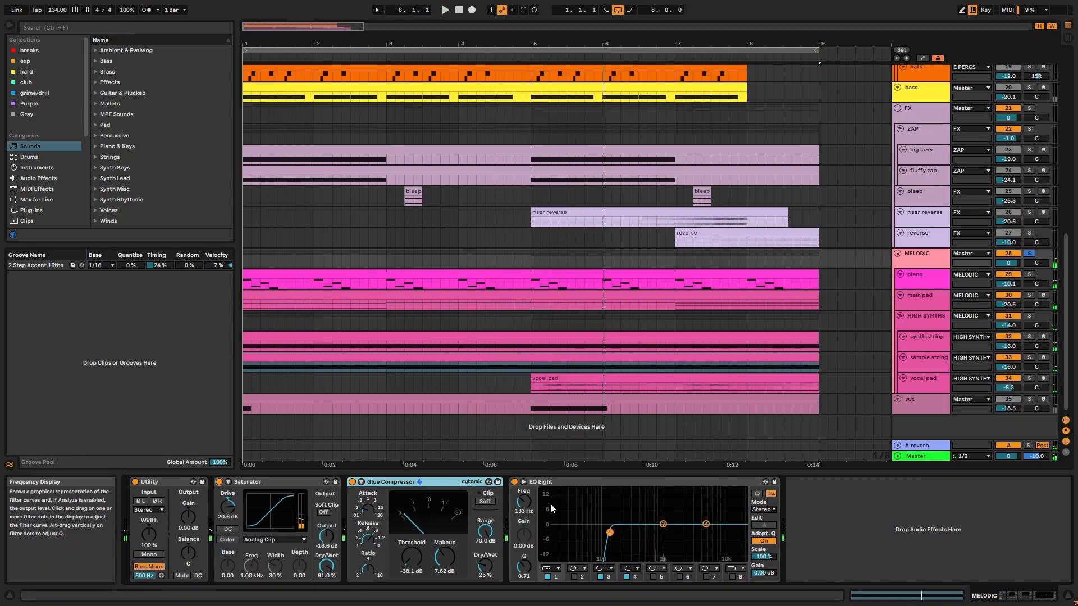
pyautogui.click(574, 483)
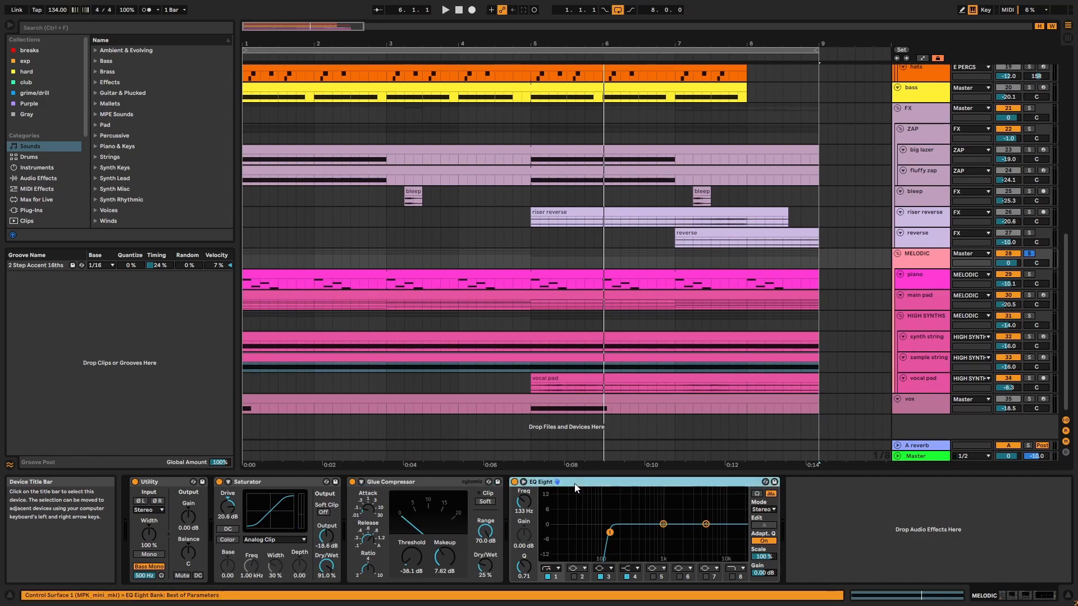
# Step: Enlarge the MELODIC group track in the arrangement to examine its reverb send
pyautogui.click(910, 264)
pyautogui.moveTo(915, 269); pyautogui.dragTo(915, 278)
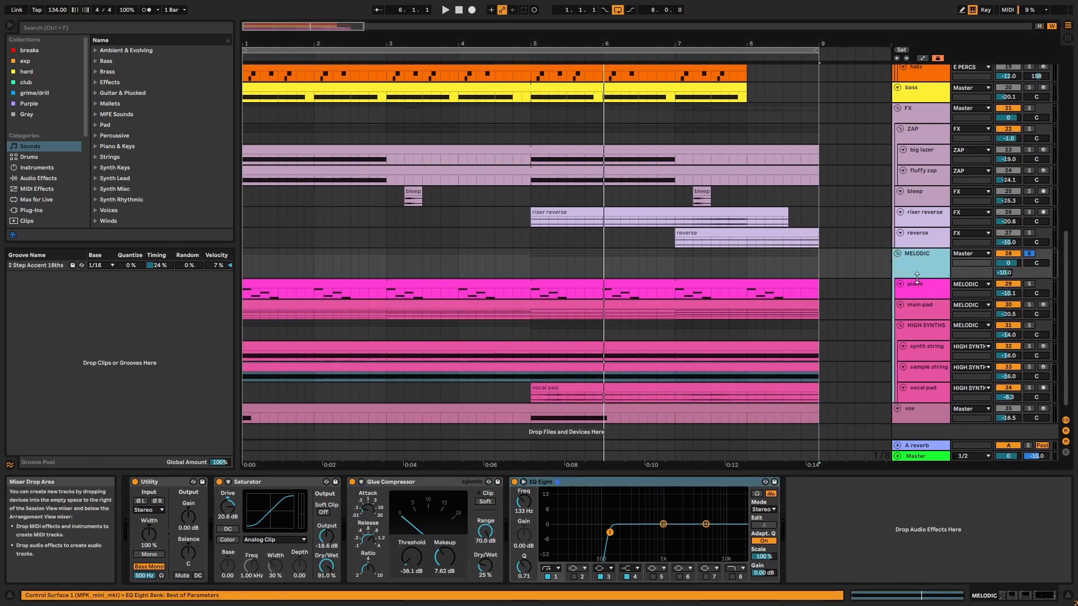
pyautogui.scroll(-1, 949, 348)
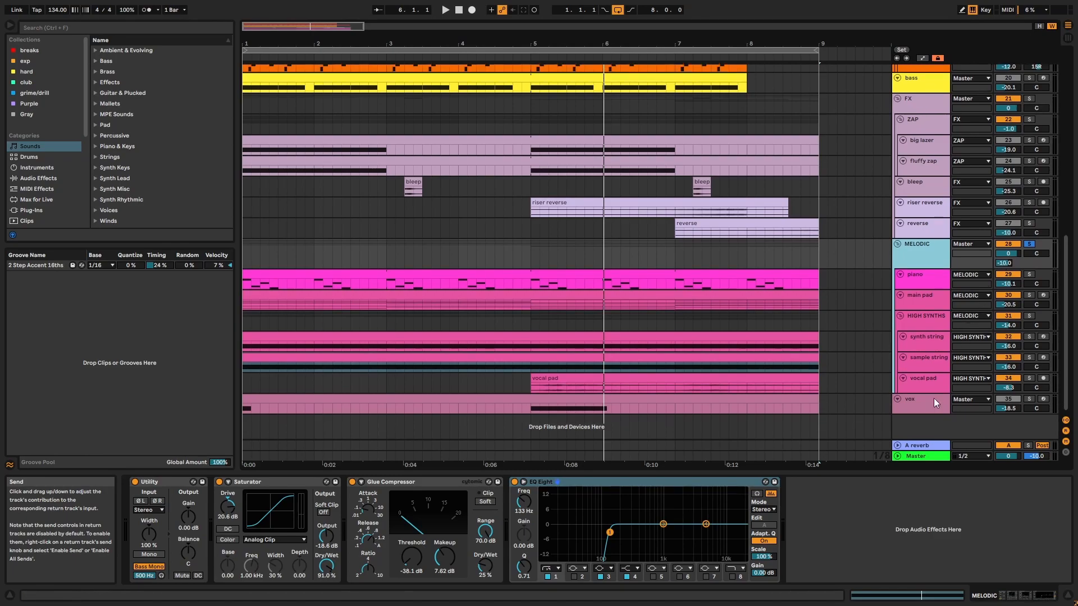
# Step: Solo the vox track and optimize the arrangement's track heights
pyautogui.click(937, 406)
pyautogui.click(1027, 398)
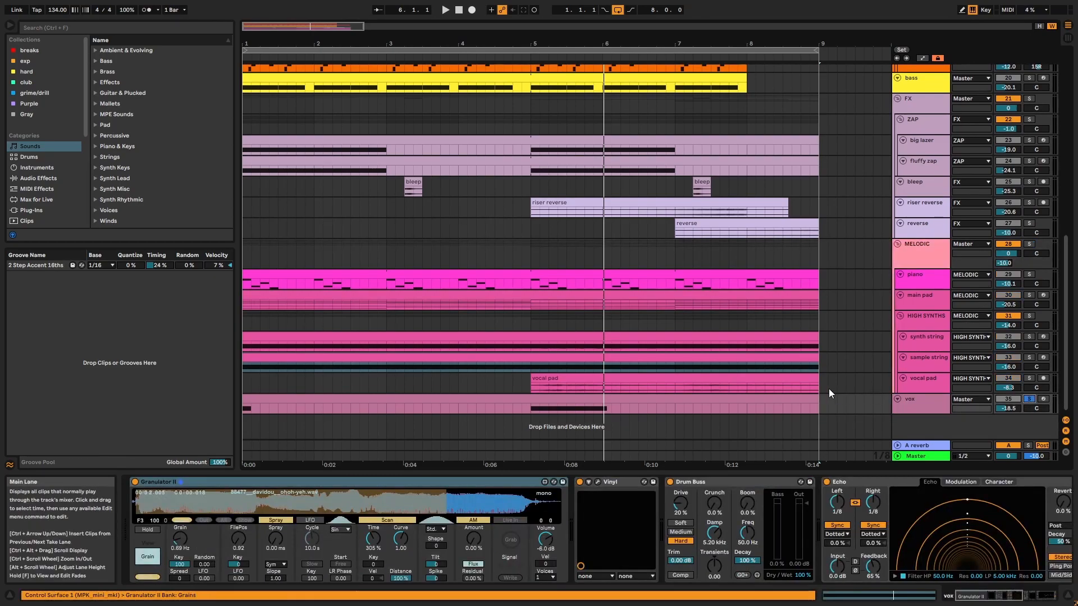
pyautogui.click(736, 404)
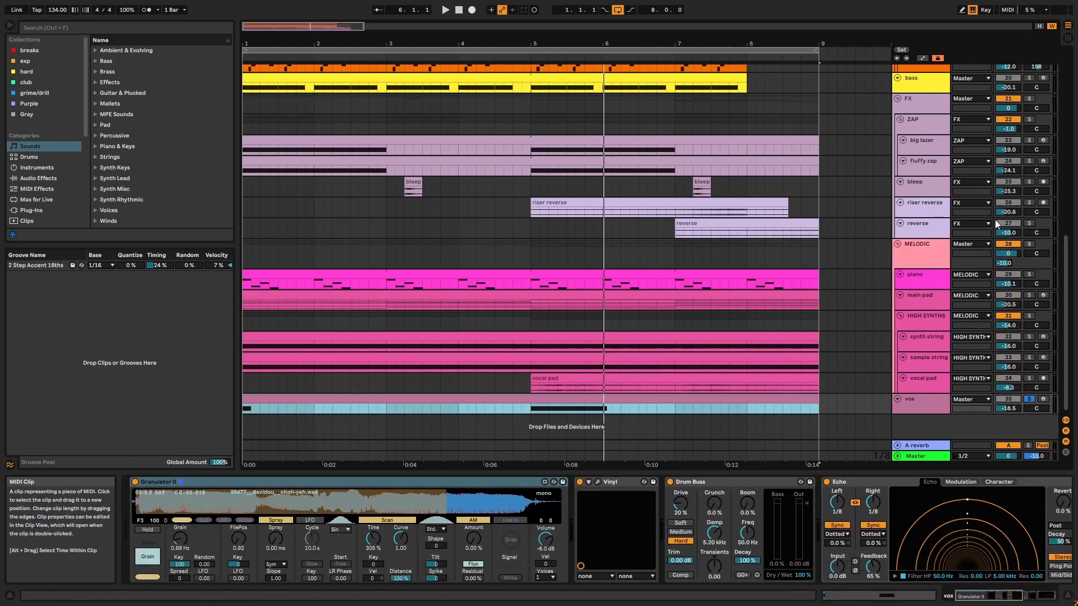
pyautogui.click(1038, 26)
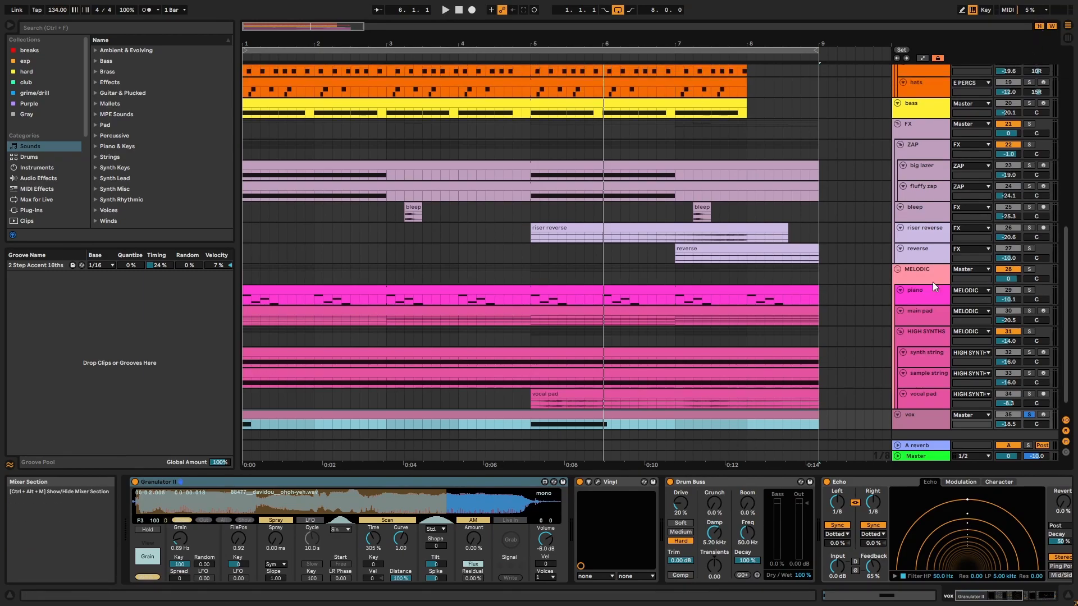
pyautogui.scroll(-2, 977, 292)
# Step: Select the vox MIDI clip and listen to the vocal part from bar 5
pyautogui.click(908, 406)
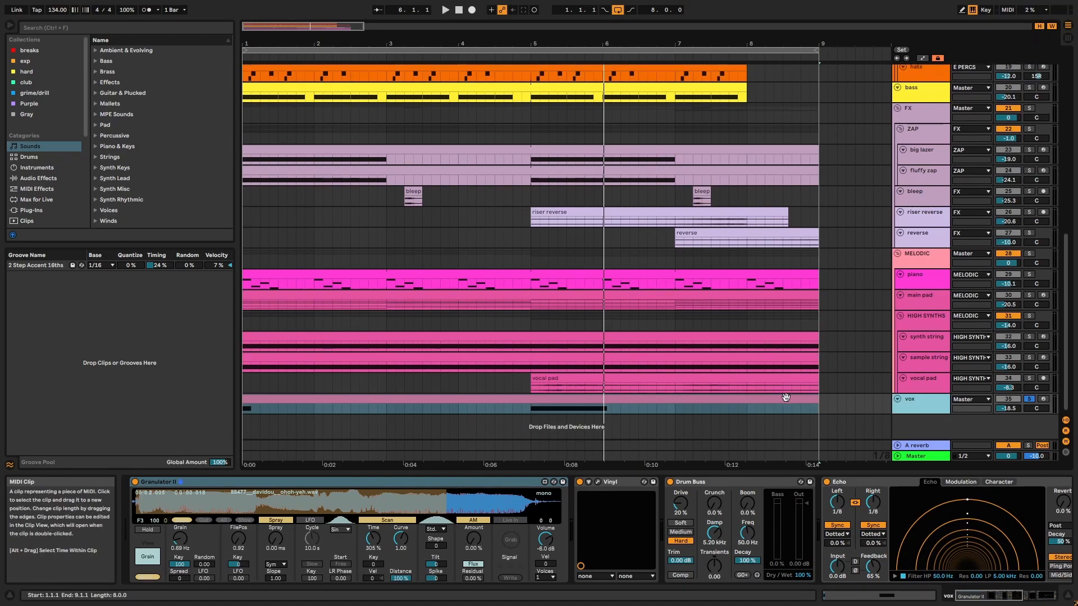
pyautogui.click(784, 398)
pyautogui.press('space')
pyautogui.click(531, 407)
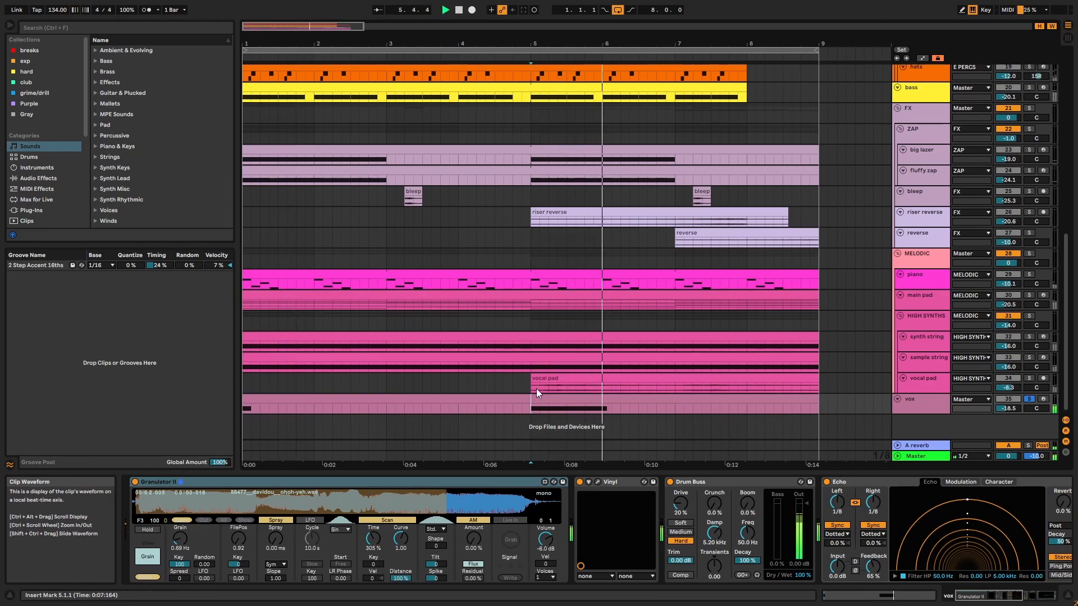
pyautogui.press('space')
# Step: Examine the vox track's Granulator II and replay the vocal part from bar 5
pyautogui.click(383, 482)
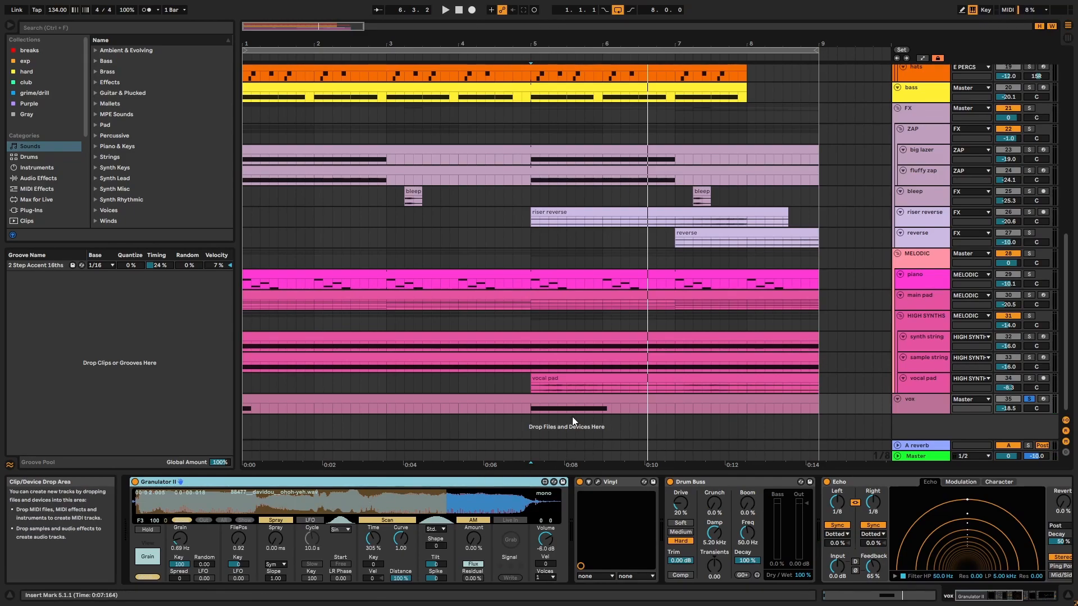
pyautogui.click(530, 410)
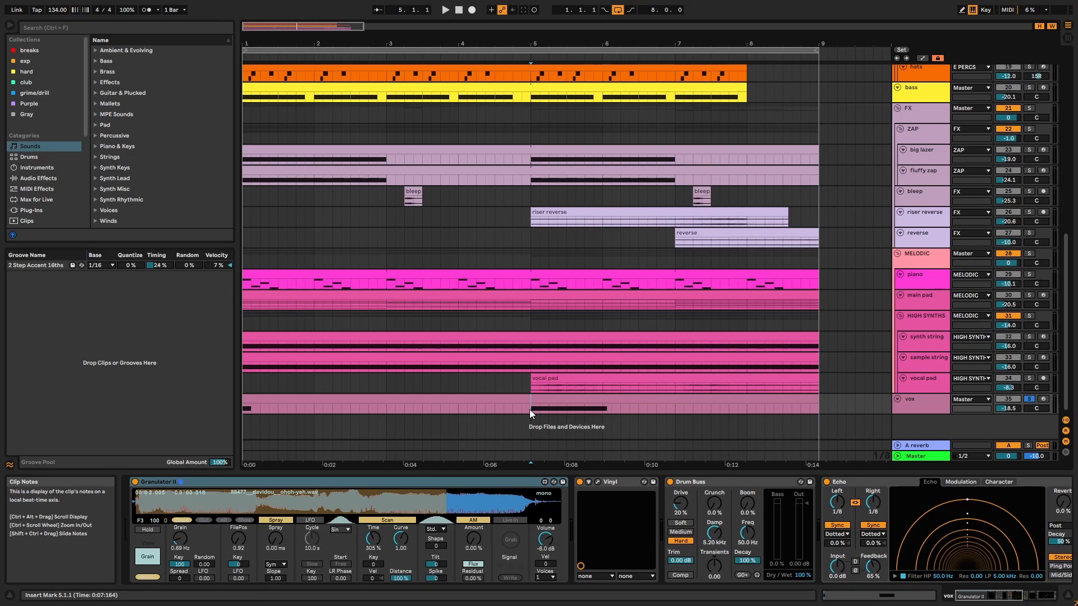
pyautogui.press('space')
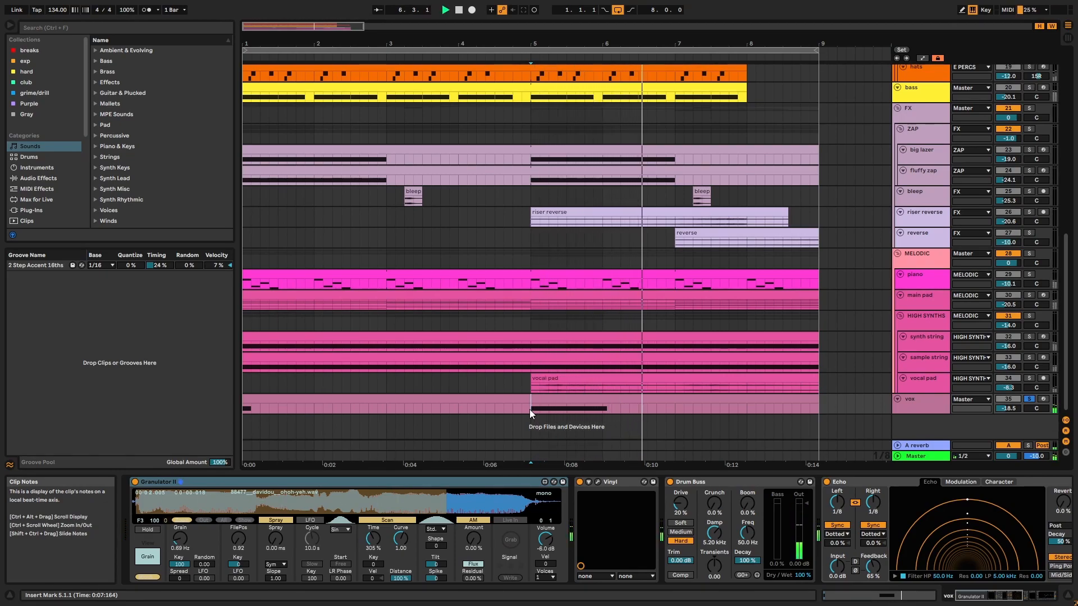
# Step: Inspect the vox track's Vinyl plug-in, close it, and examine the Drum Buss settings
pyautogui.click(624, 480)
pyautogui.click(600, 481)
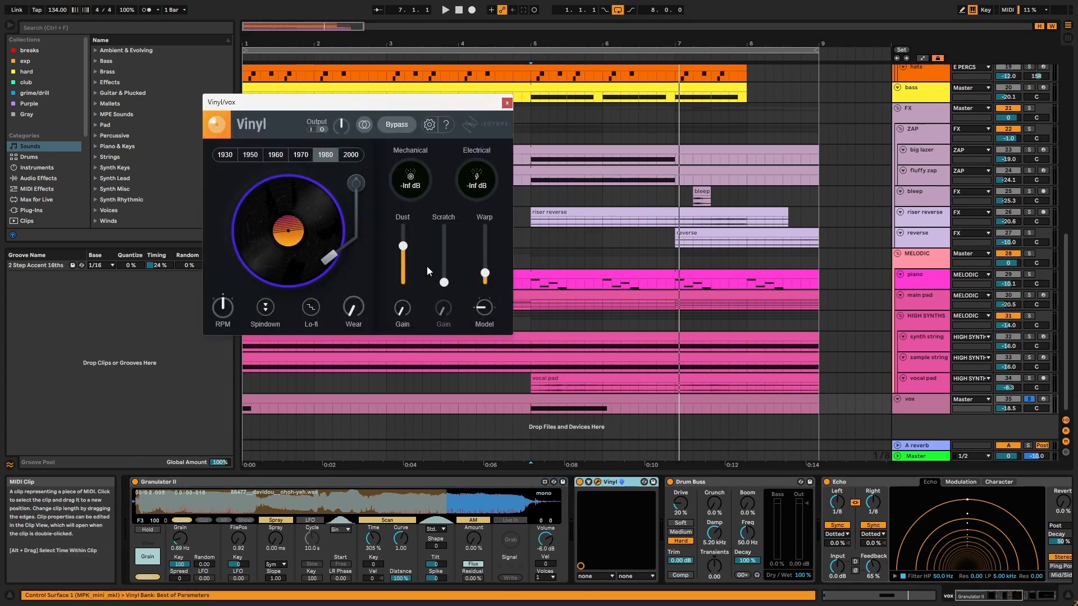
pyautogui.click(508, 103)
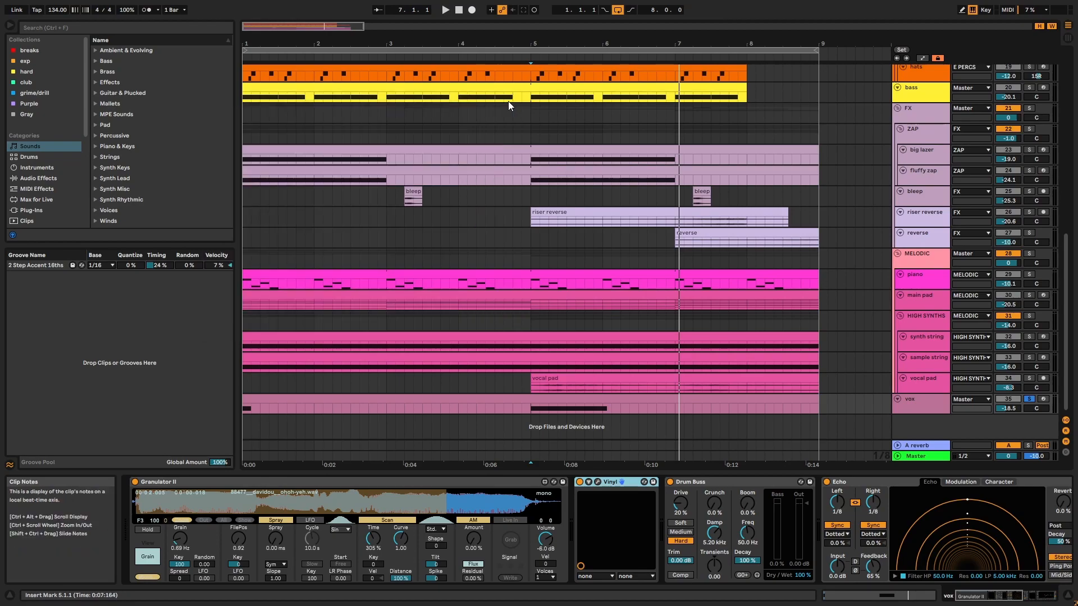
pyautogui.click(730, 484)
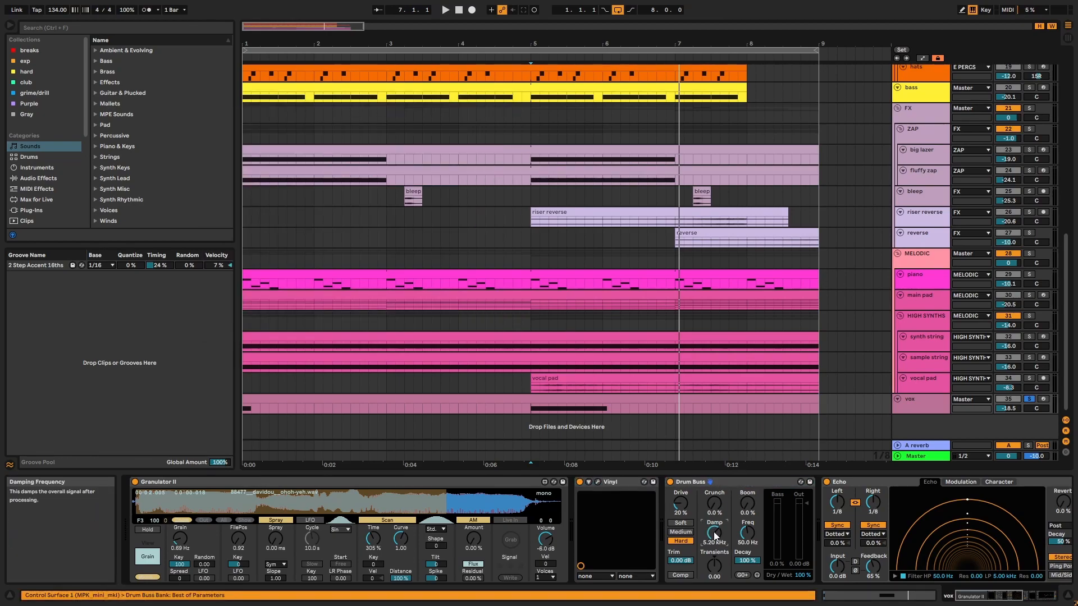
# Step: Examine the vox track's Echo device and the reverb settings in its SerumFX plug-in, and close the plug-in window
pyautogui.click(884, 484)
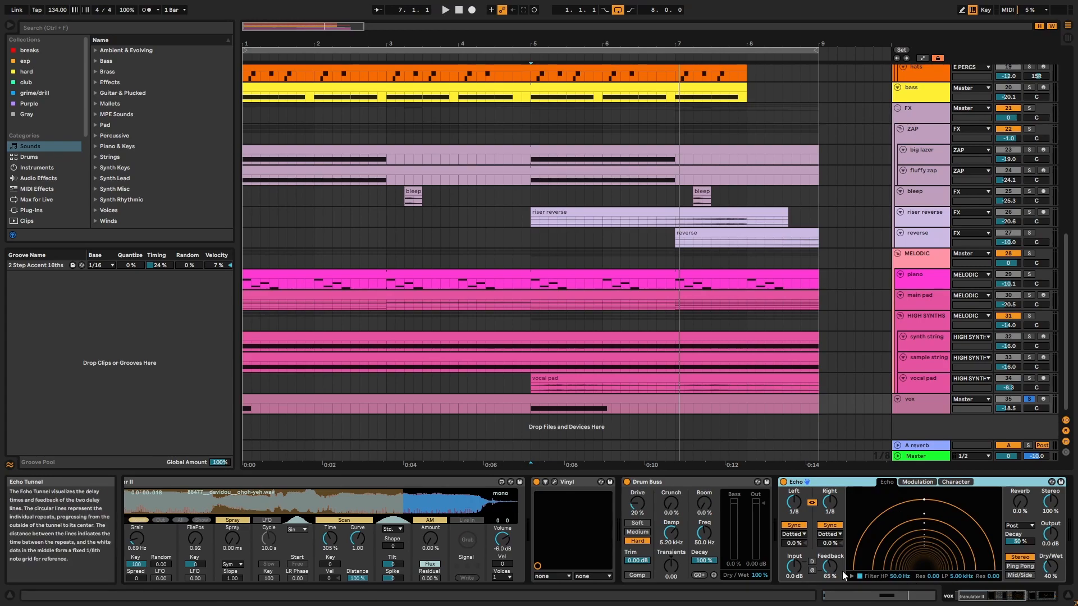
pyautogui.click(985, 603)
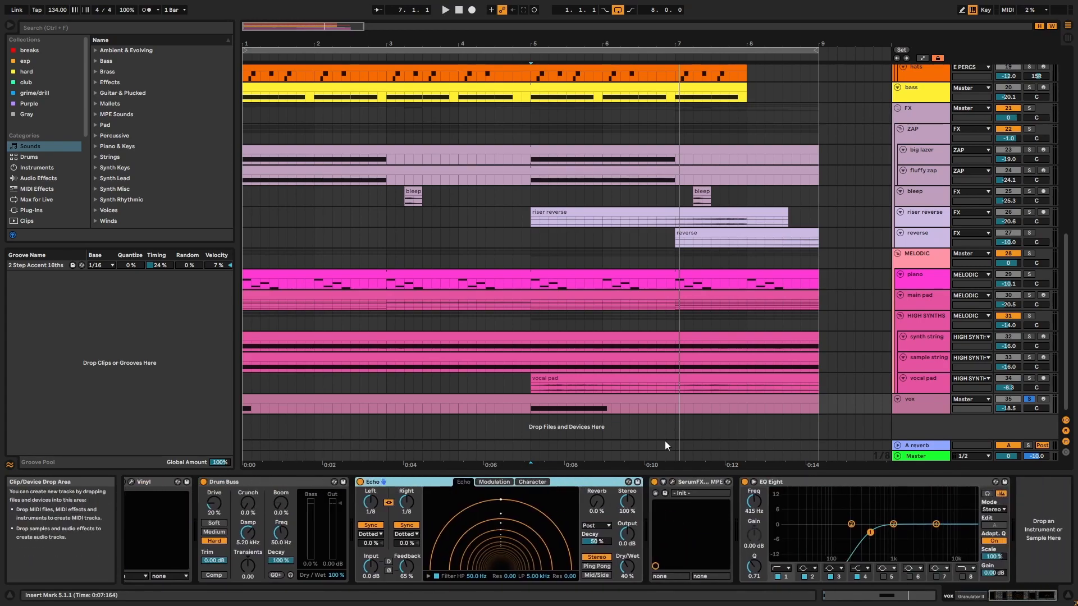
pyautogui.click(672, 482)
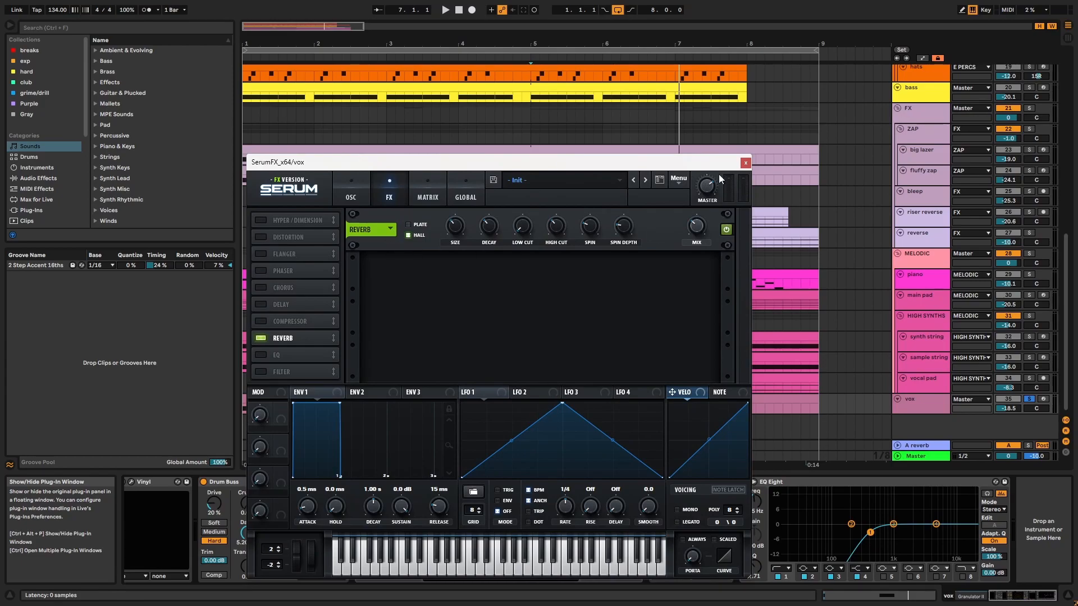
pyautogui.click(746, 163)
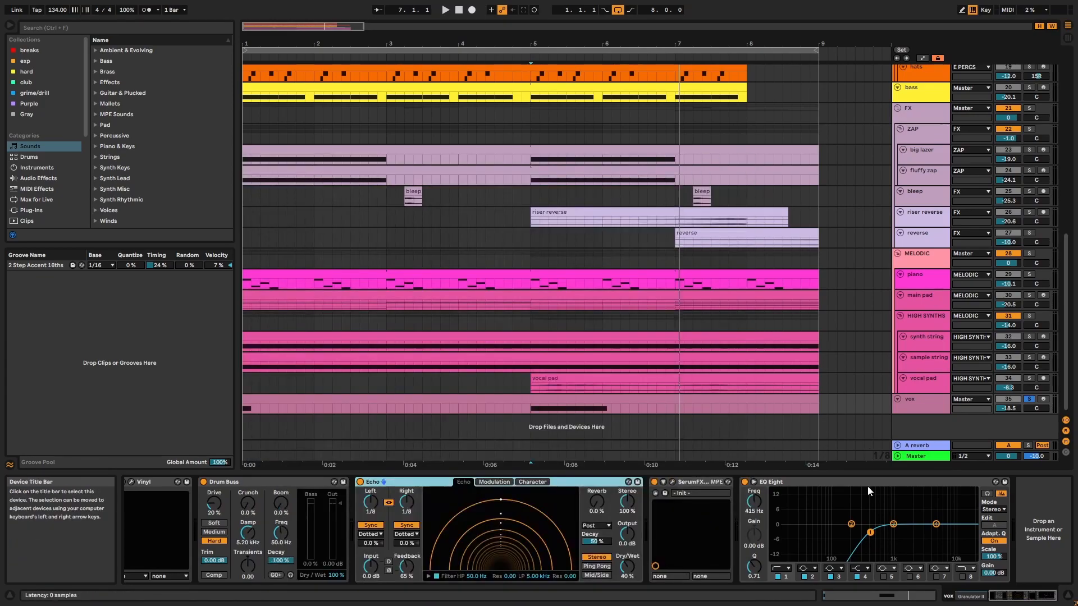
# Step: Inspect the vox track's EQ Eight and enlarge the track's height to show its send to the A reverb return
pyautogui.click(870, 480)
pyautogui.click(915, 405)
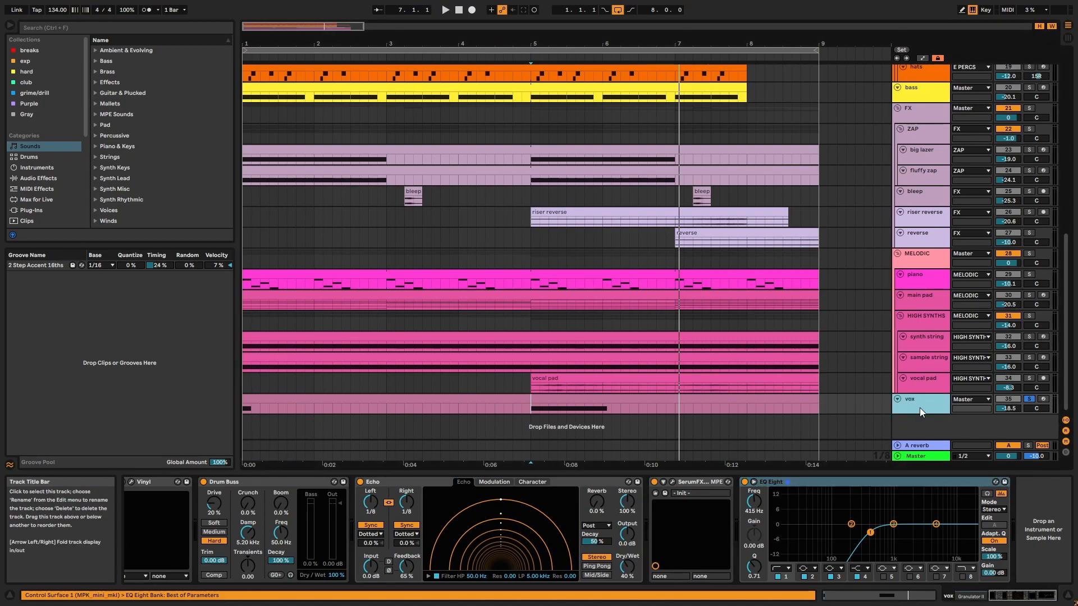
pyautogui.moveTo(920, 415); pyautogui.dragTo(921, 423)
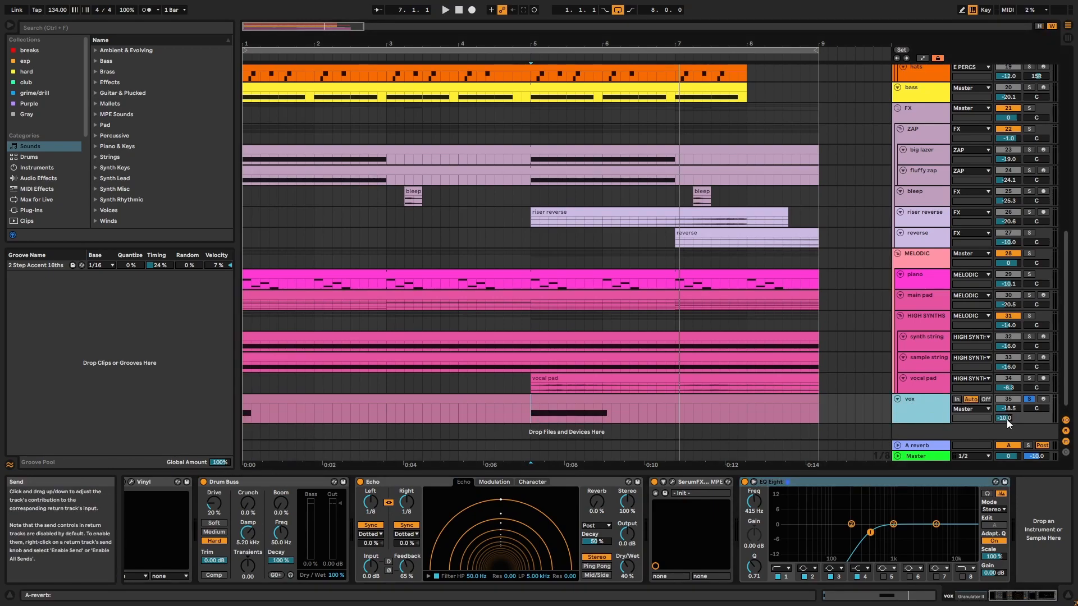